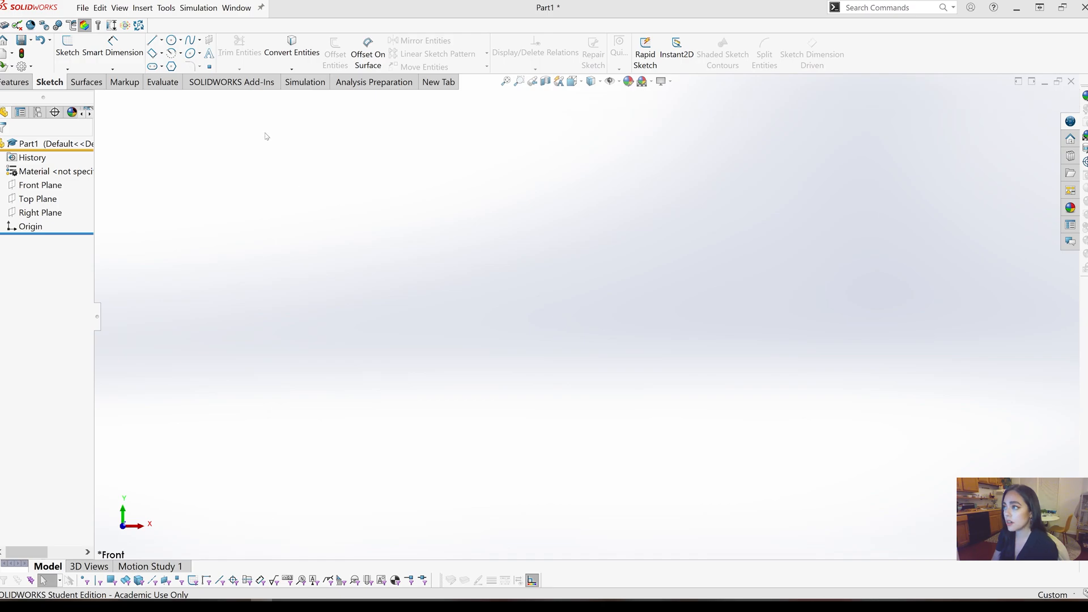
- Look up the keyboard shortcuts assigned to the Centerline and Construction Geometry commands in the customization settings, and close them without changes
click(169, 8)
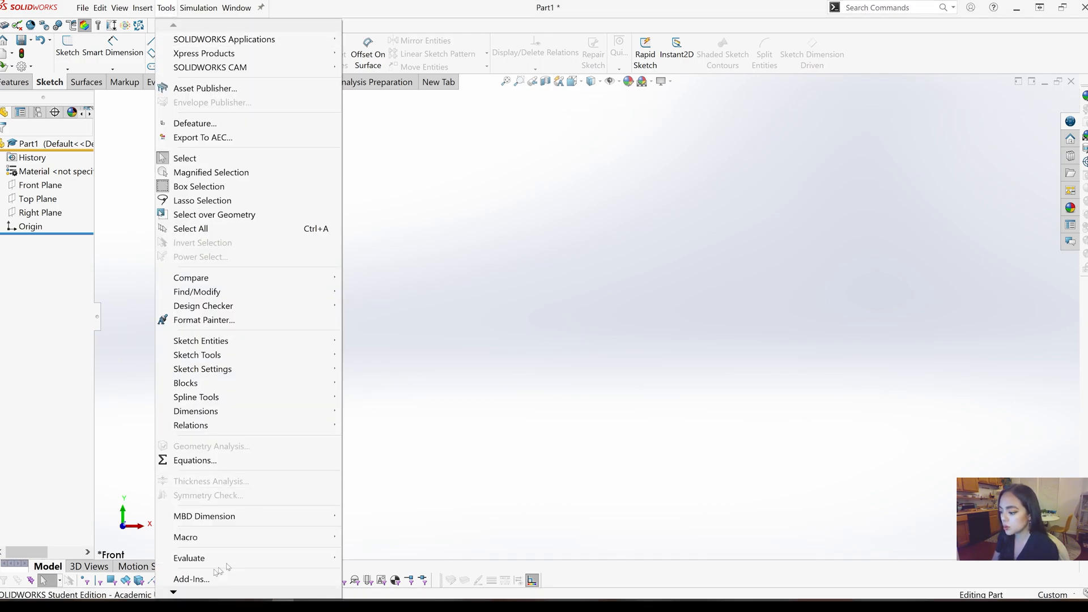
mouse_move(174, 593)
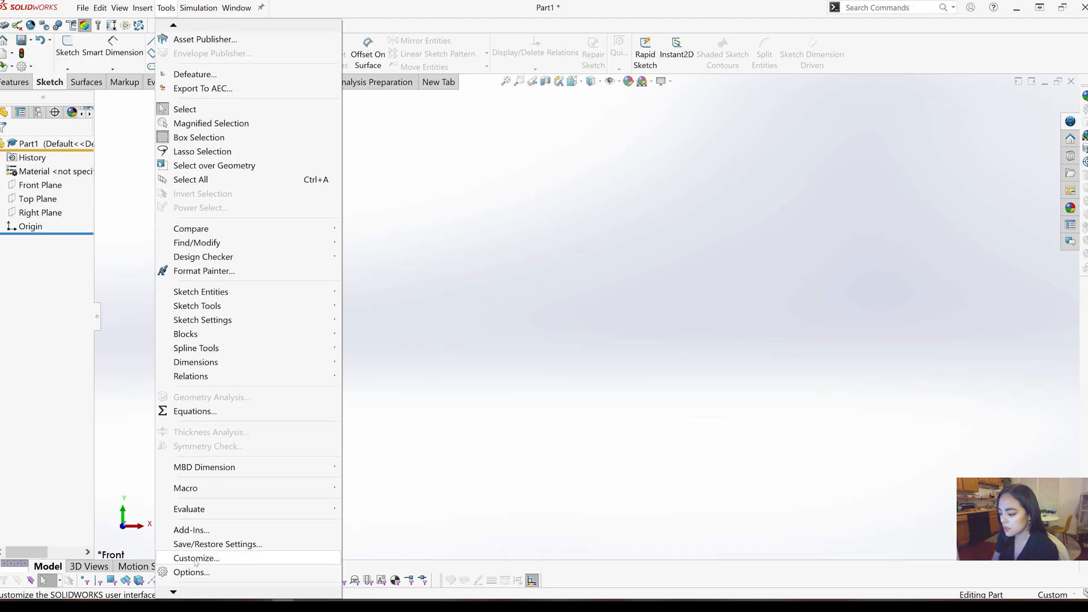
click(195, 557)
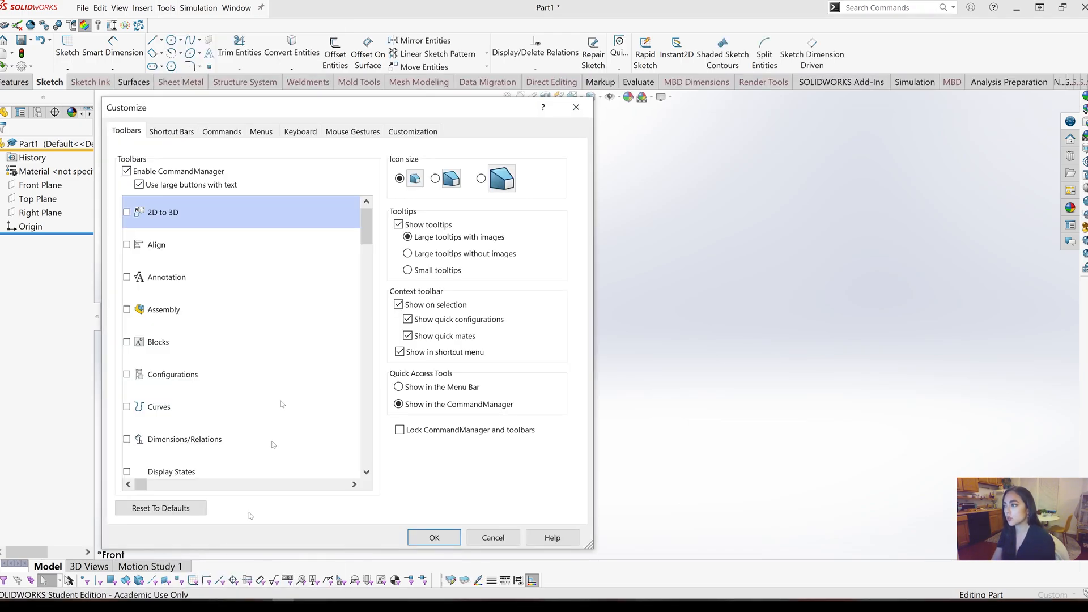
click(296, 132)
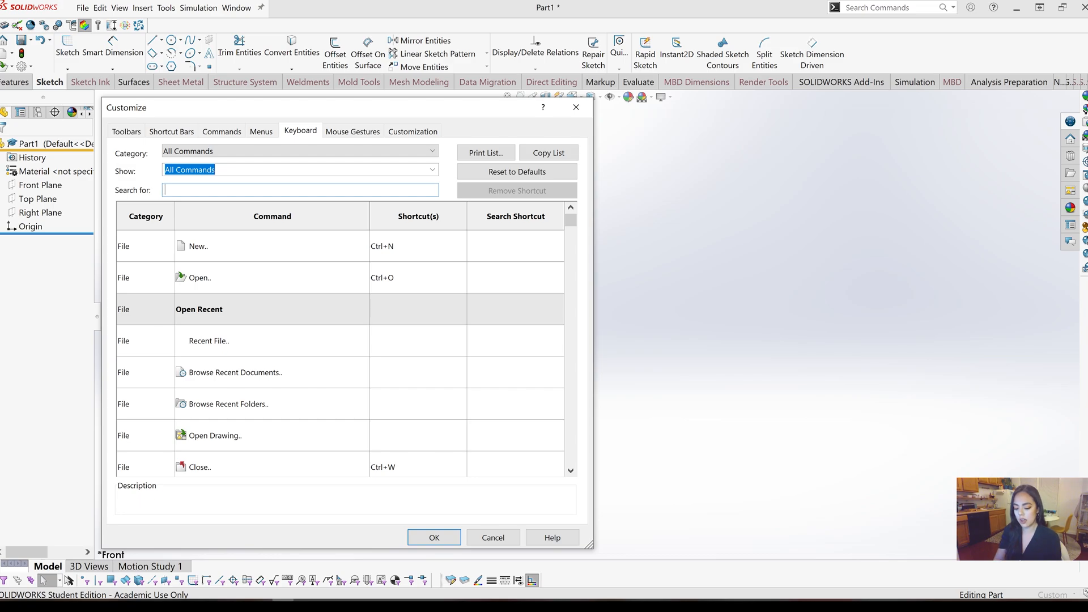
text(centerline)
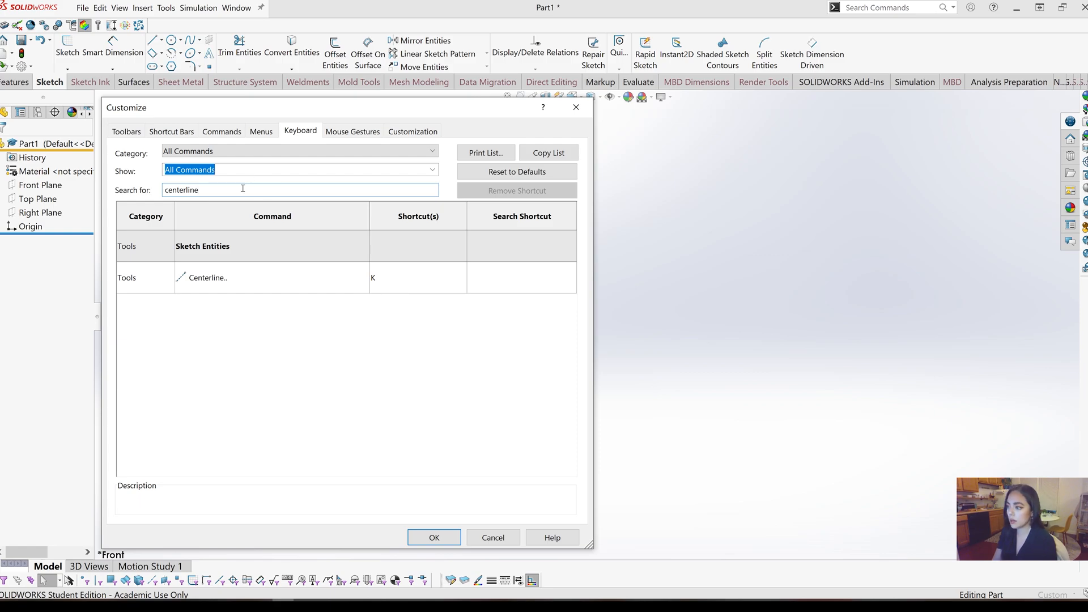
drag(241, 191, 125, 196)
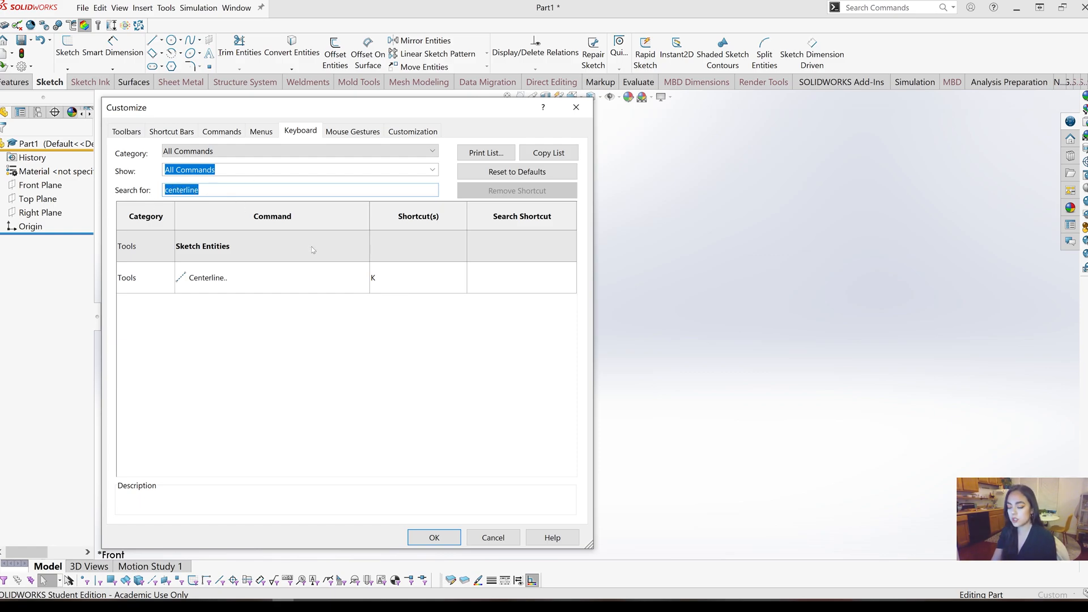
key(BackSpace)
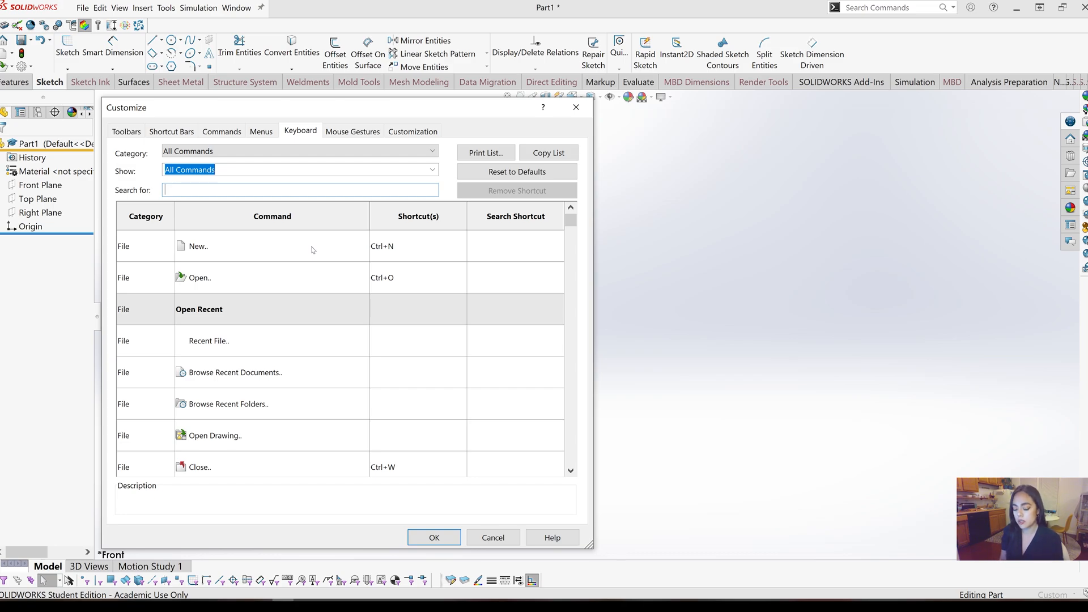
text(constr)
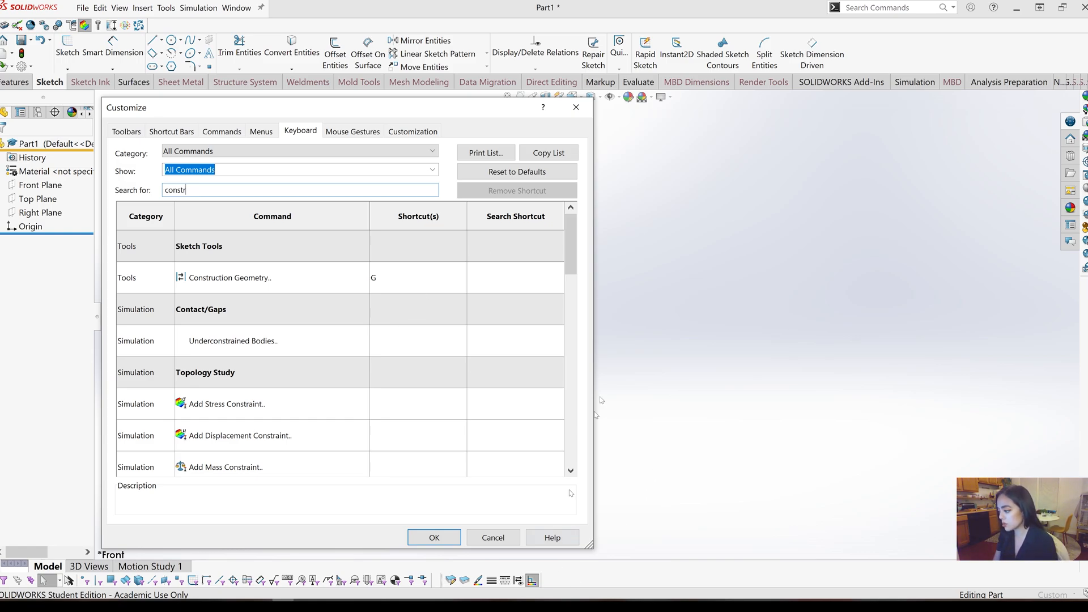
click(576, 107)
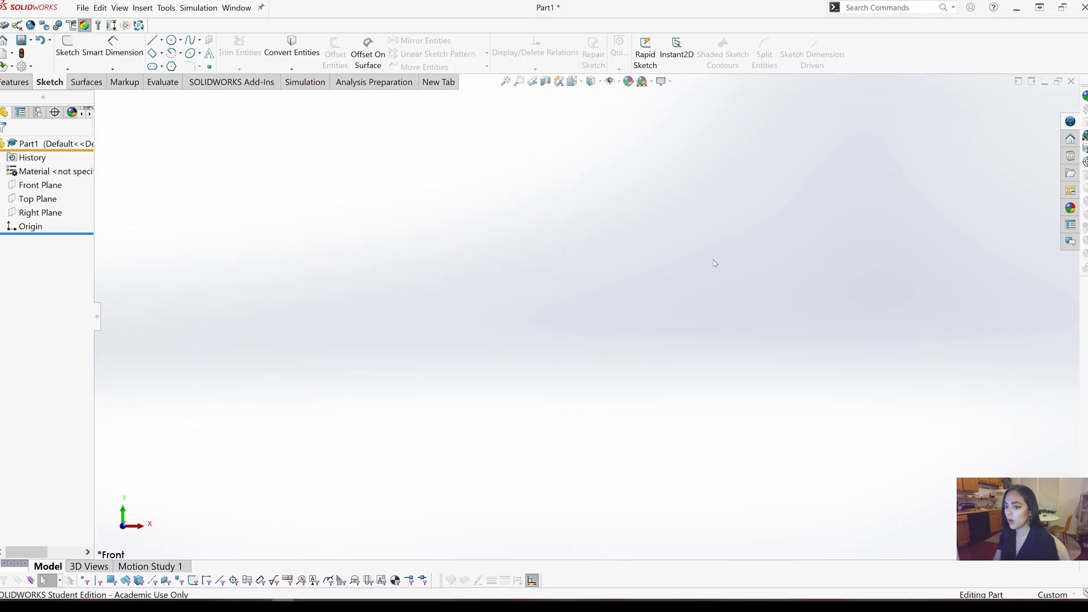
- Open a new sketch on the Front Plane and clear the plane selection
click(35, 186)
click(69, 47)
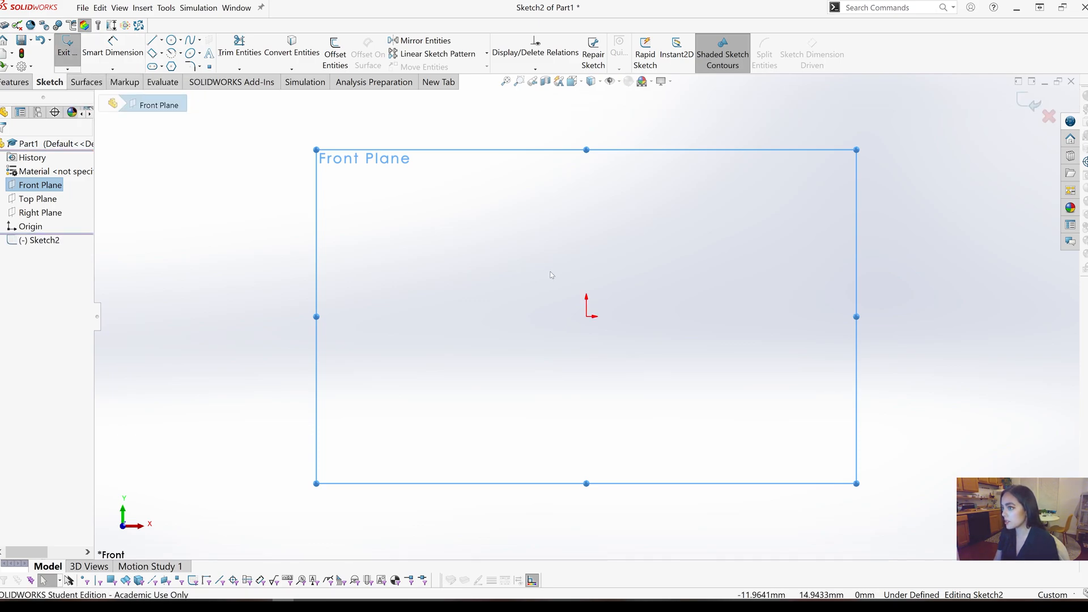
scroll(805, 304, up, 1)
scroll(945, 270, down, 1)
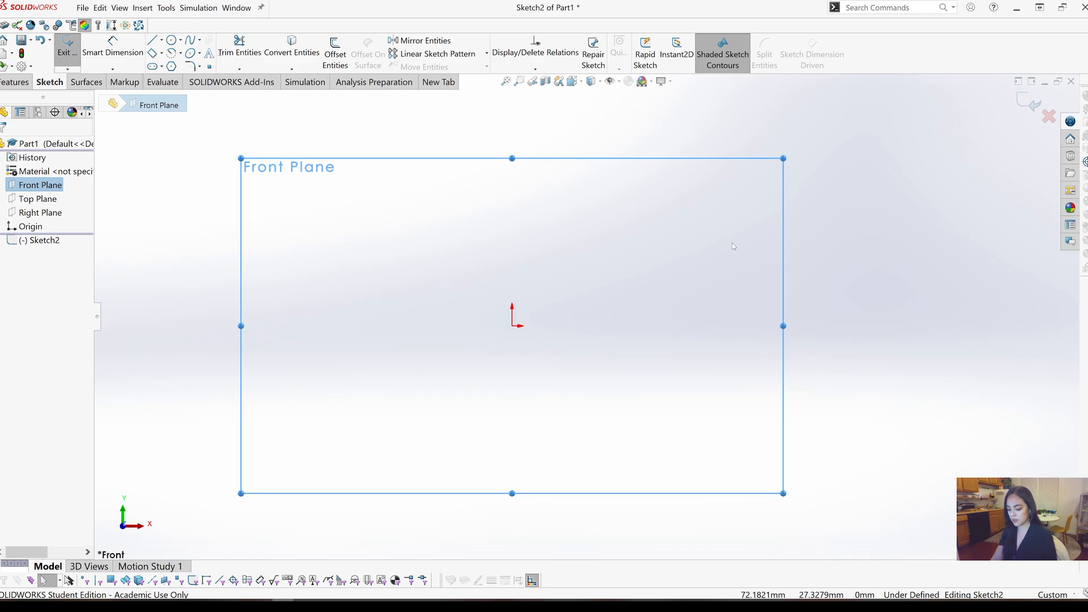
click(805, 268)
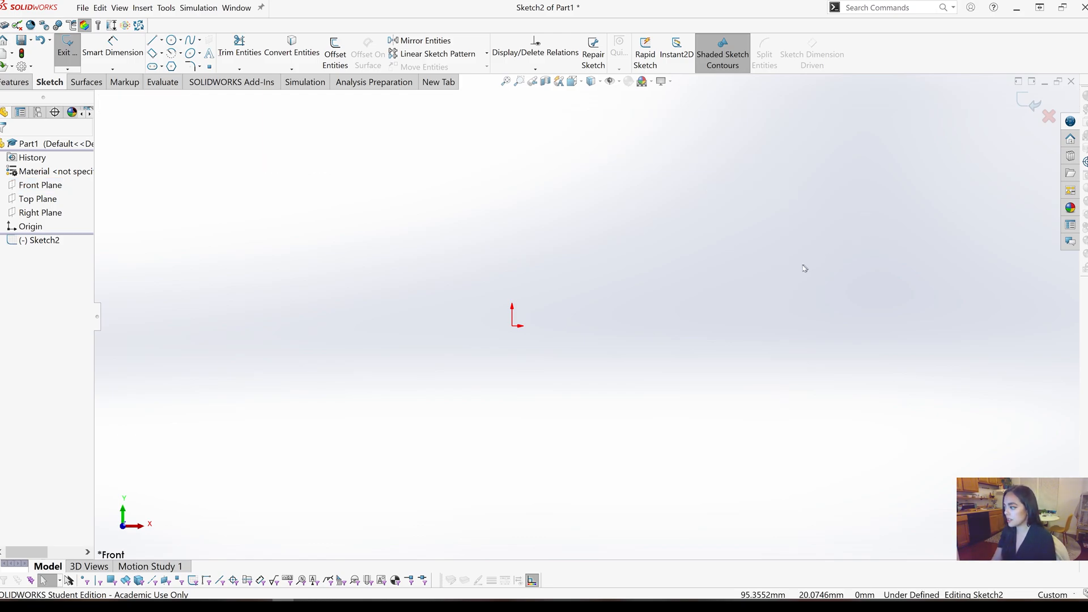
- Sketch a vertical construction line about 56 mm long upward from the origin and end the line command
key(l)
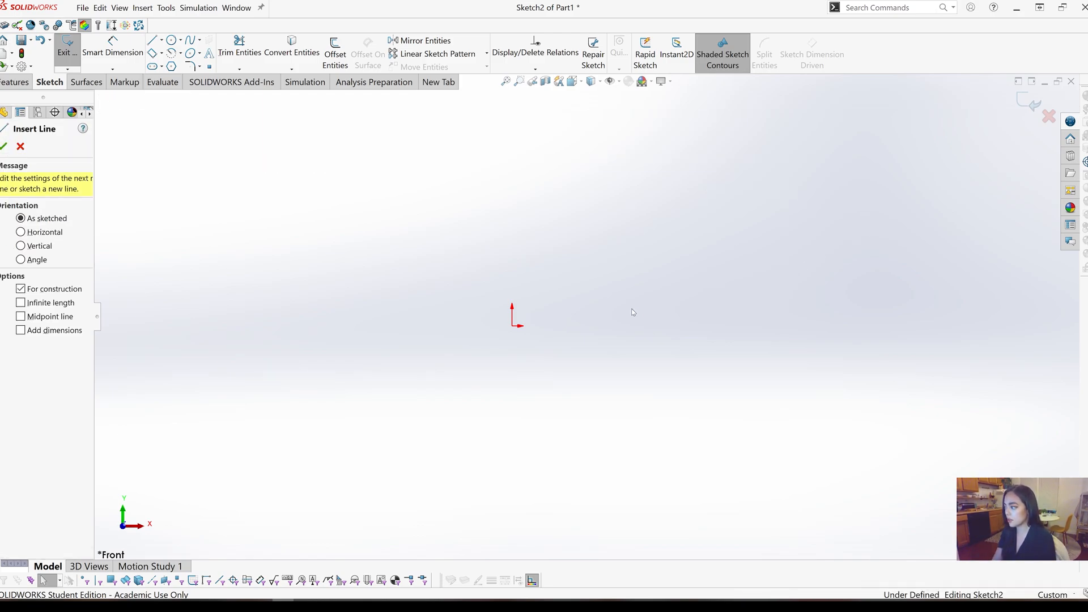
click(514, 327)
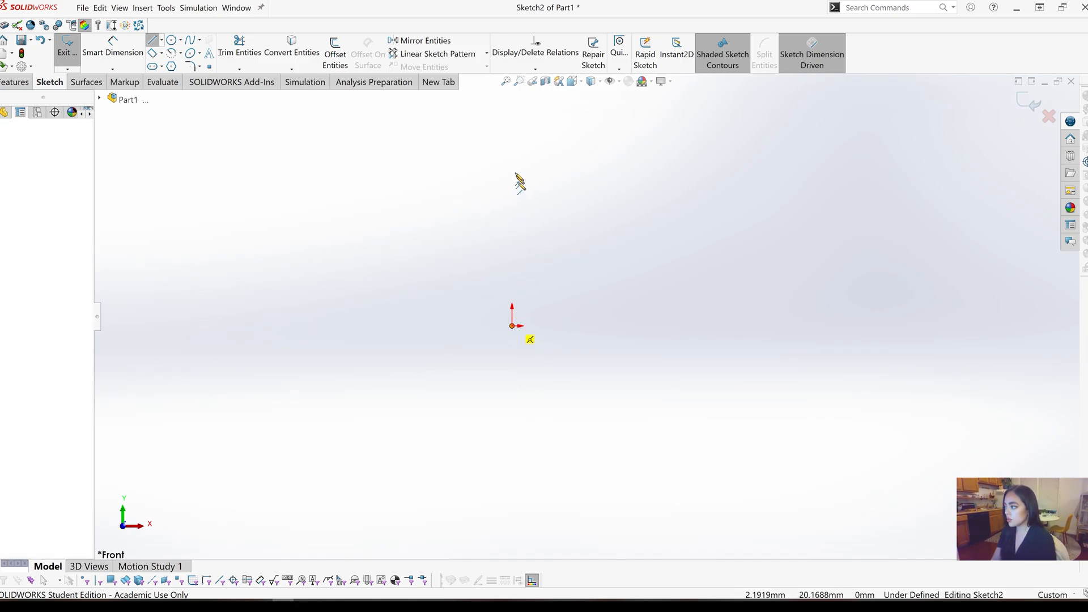
click(509, 156)
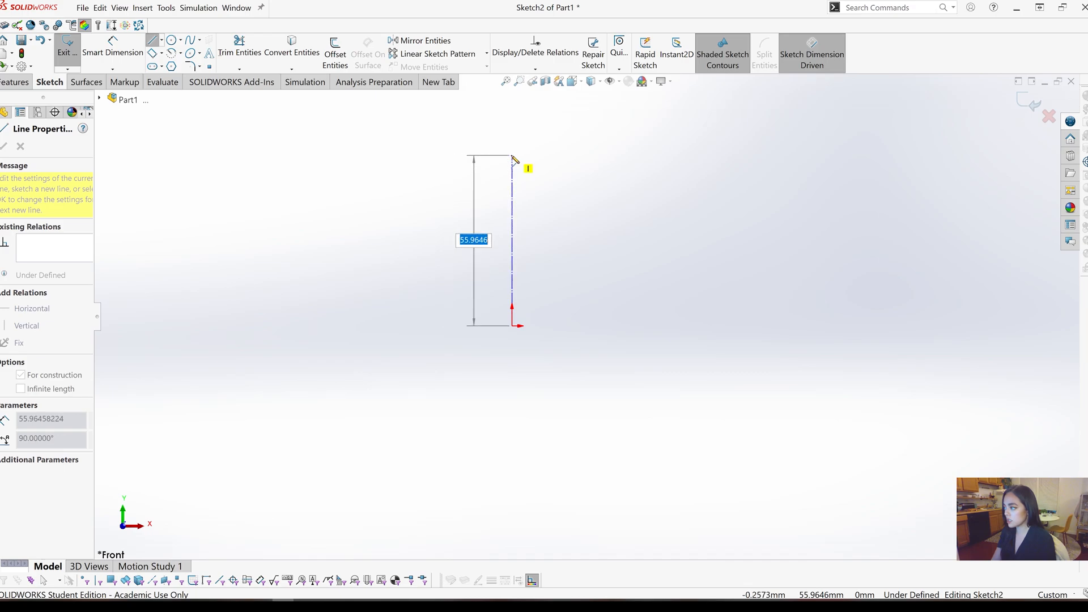
key(Return)
key(Escape)
key(Escape)
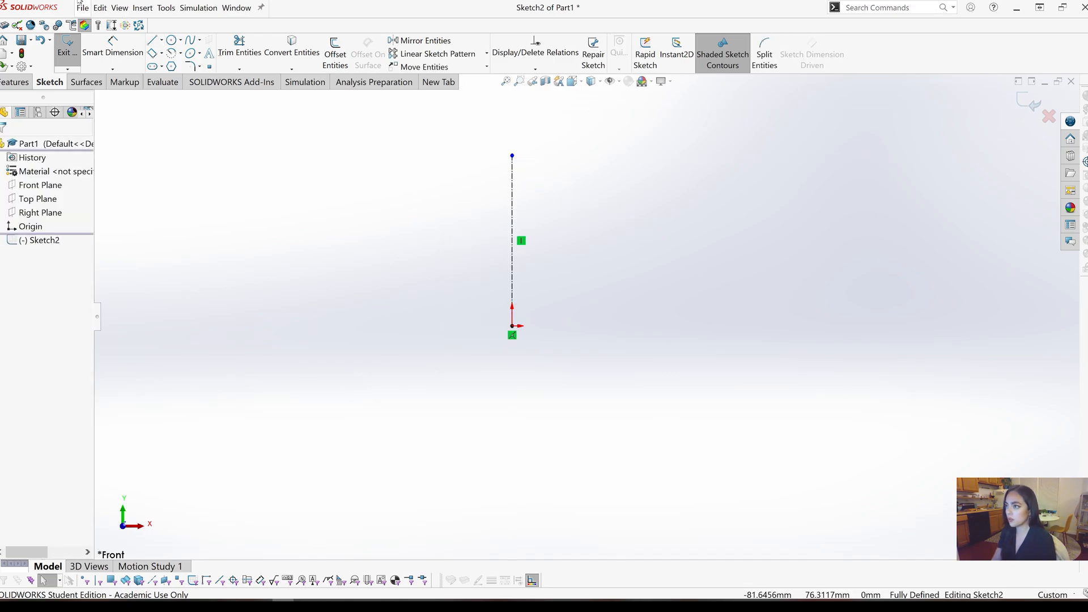
- Sketch a horizontal construction line about 51 mm long from the origin toward positive X
click(152, 40)
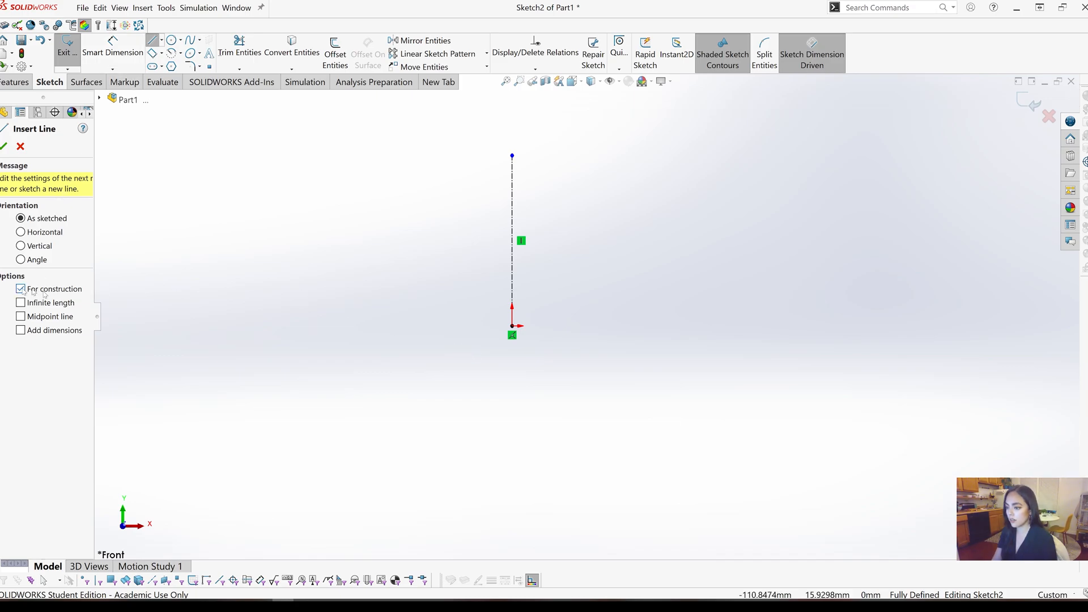
key(Escape)
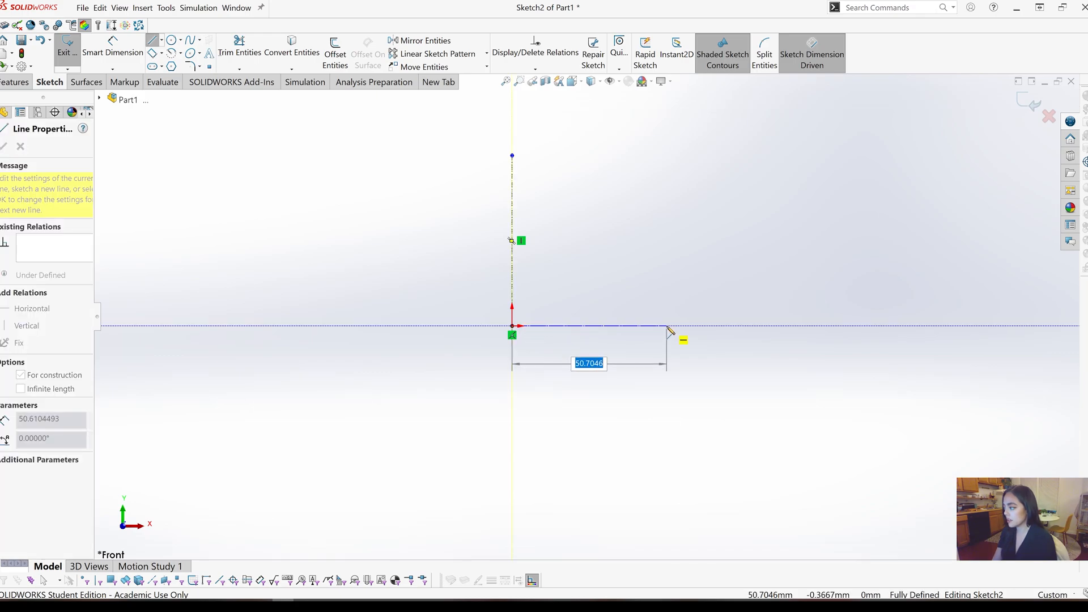
click(667, 327)
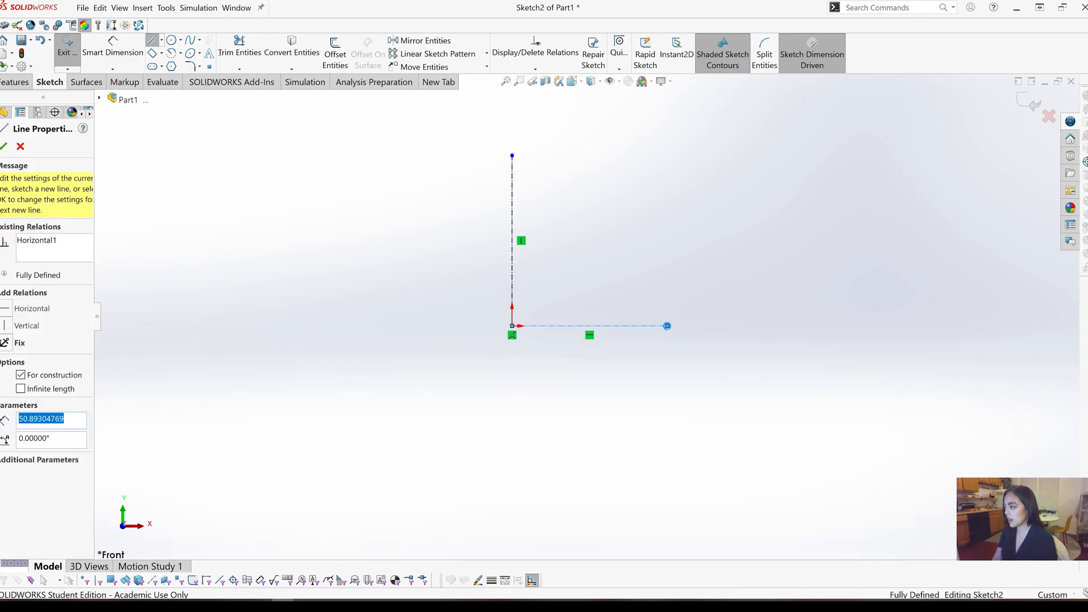
key(Escape)
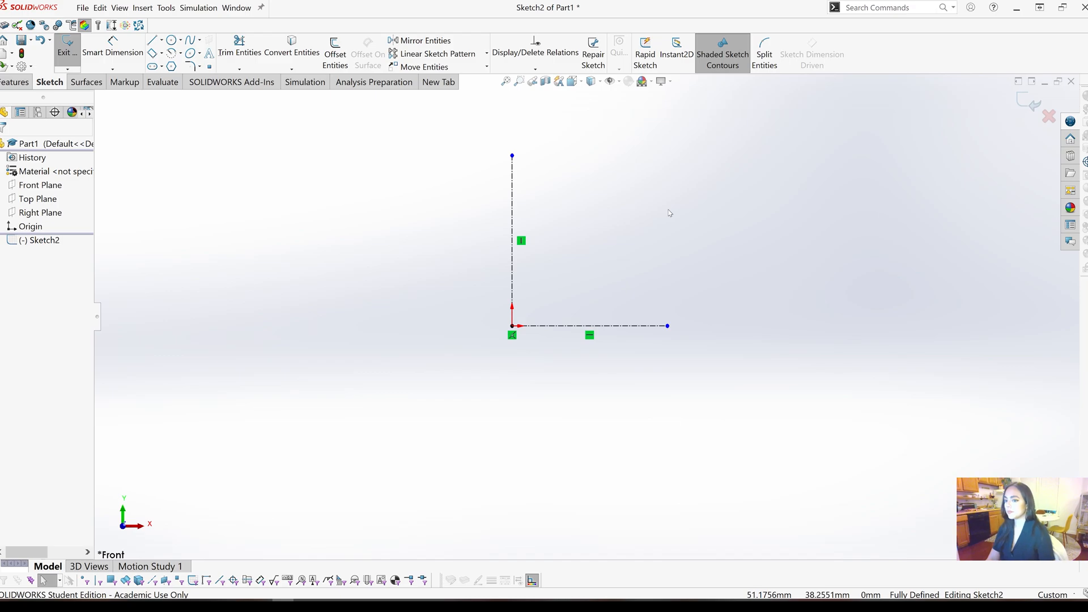
- Give the vertical construction line infinite length so it can serve as a revolve axis
click(513, 177)
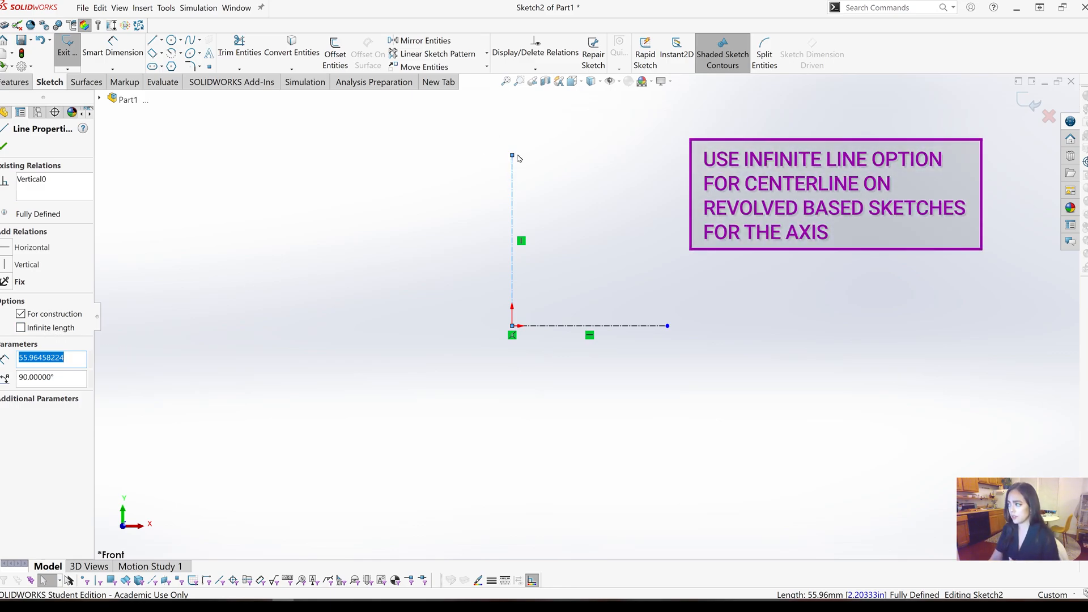
click(560, 172)
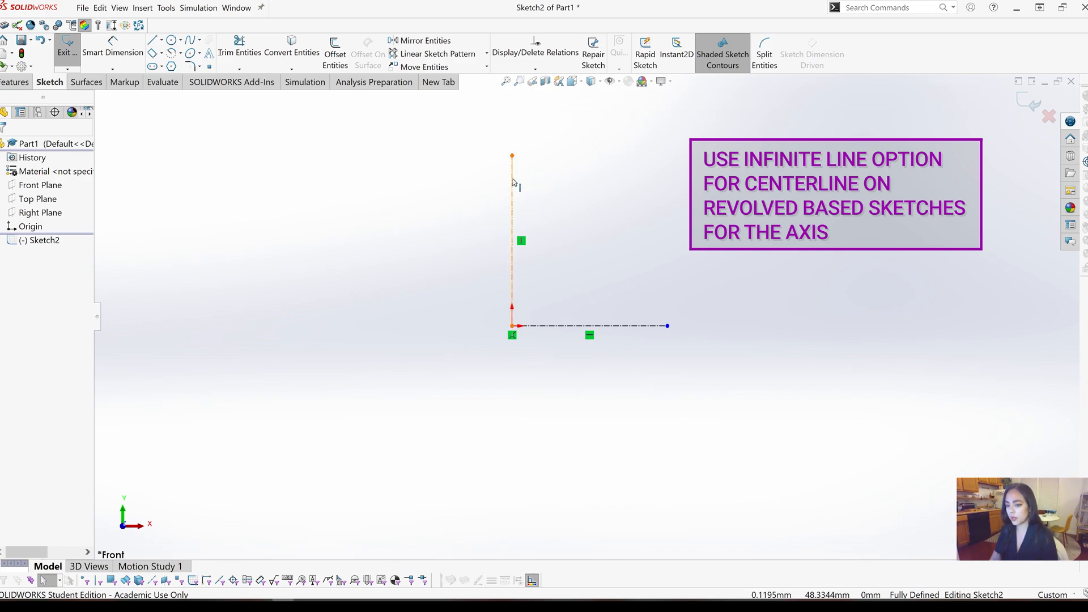
click(513, 181)
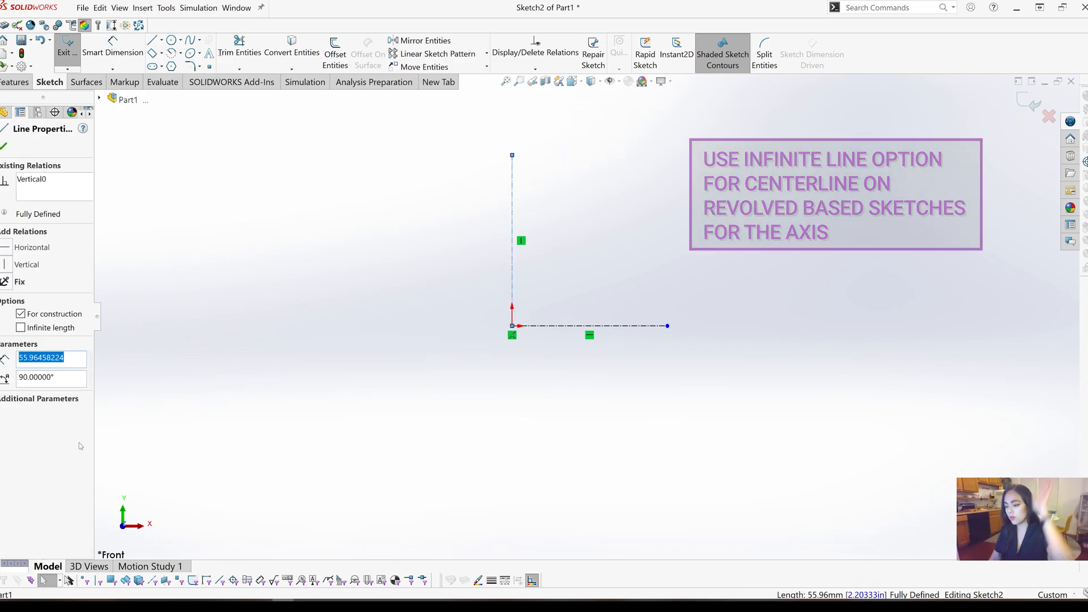
click(20, 328)
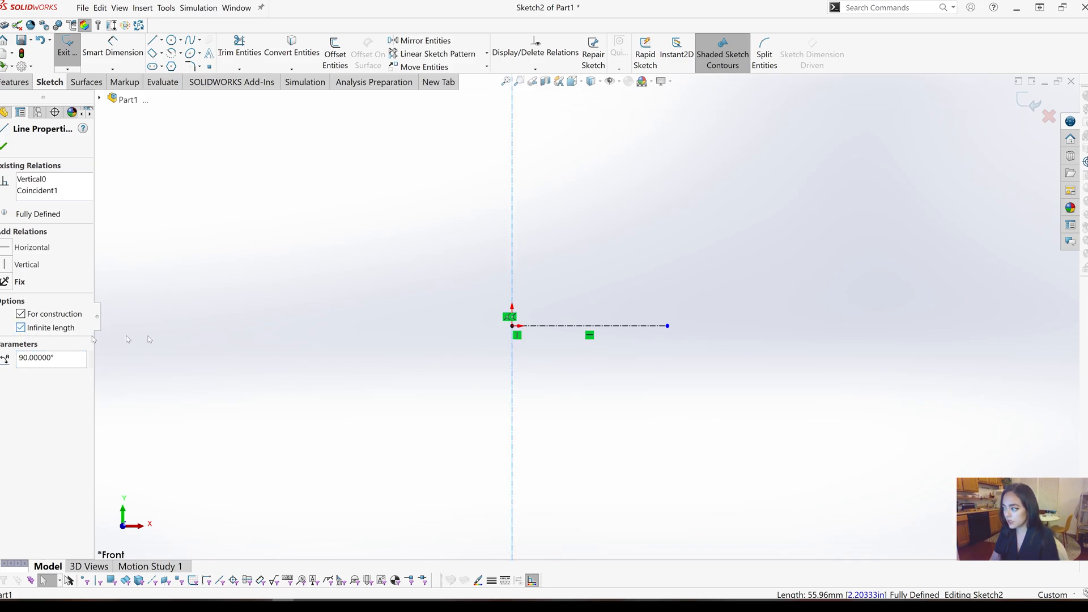
click(207, 334)
scroll(452, 391, up, 3)
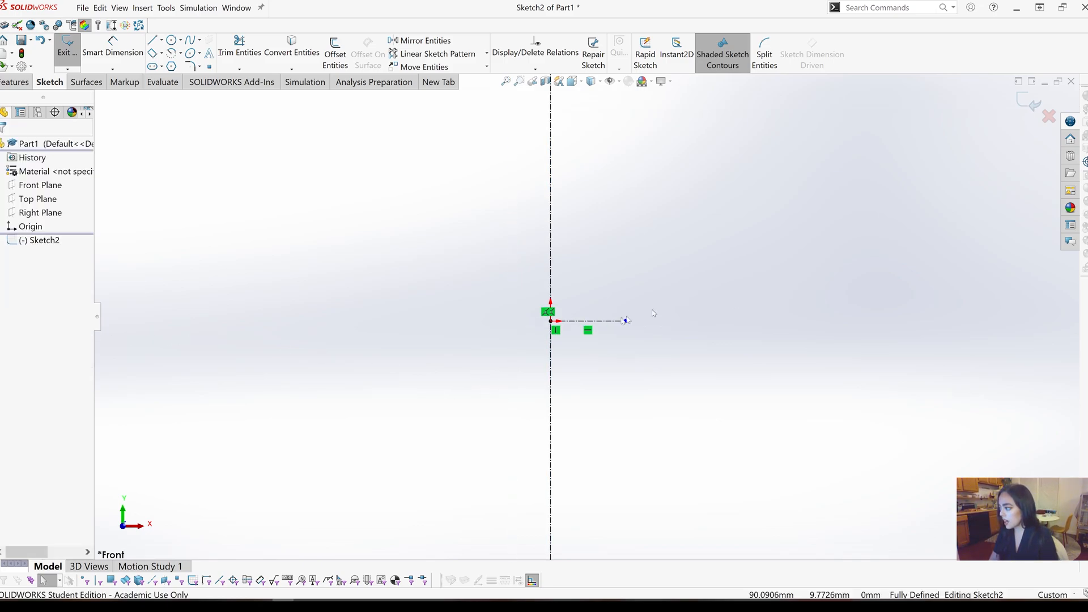
scroll(692, 304, down, 2)
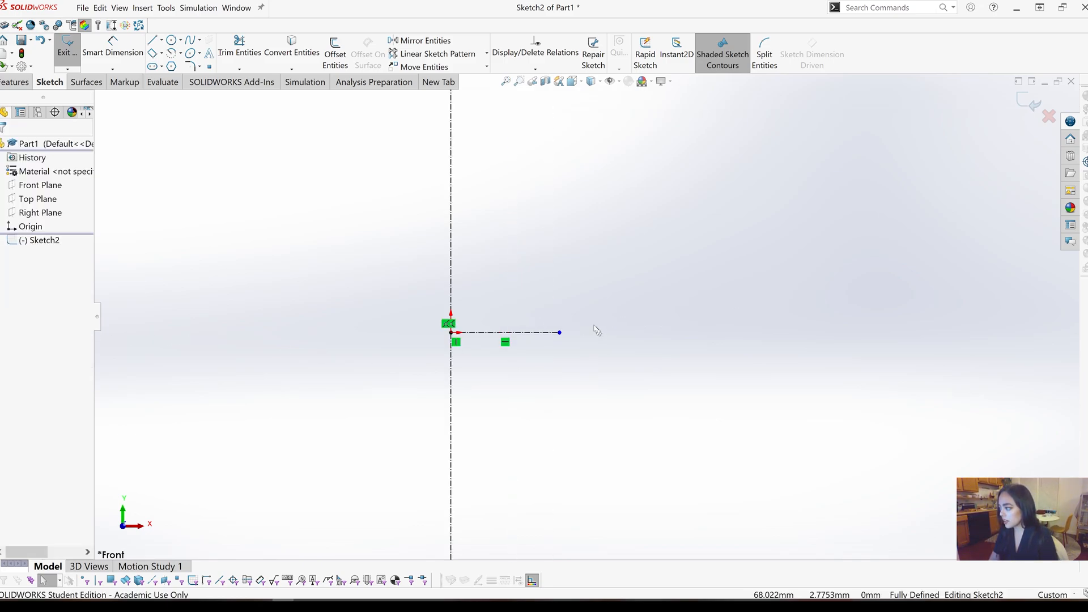
- Delete the horizontal construction line and move the infinite vertical centerline about 13 mm to the left of the origin
click(527, 333)
key(Delete)
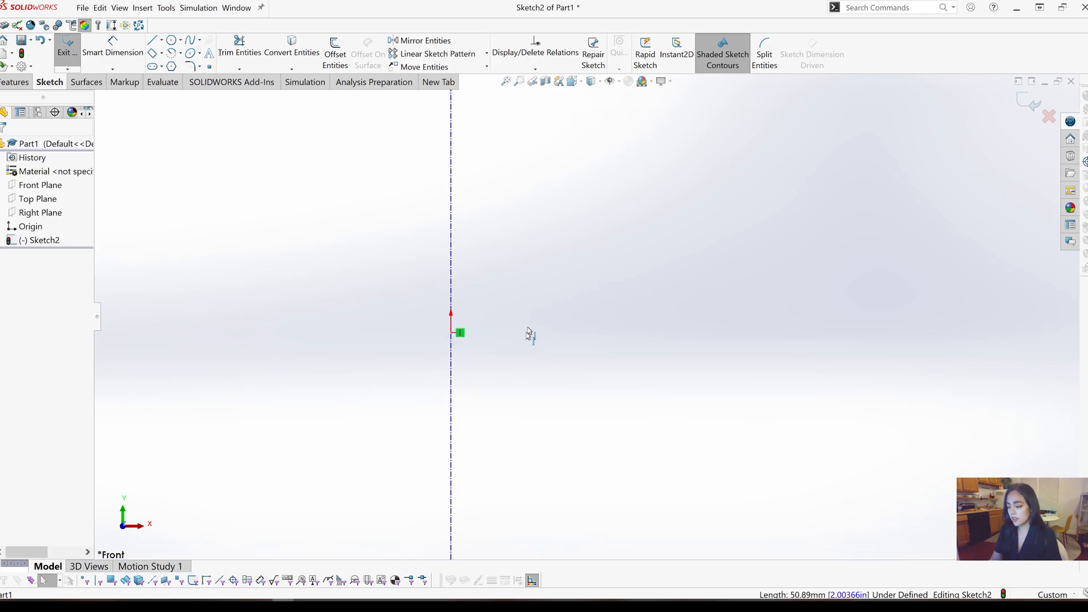
drag(453, 258, 423, 260)
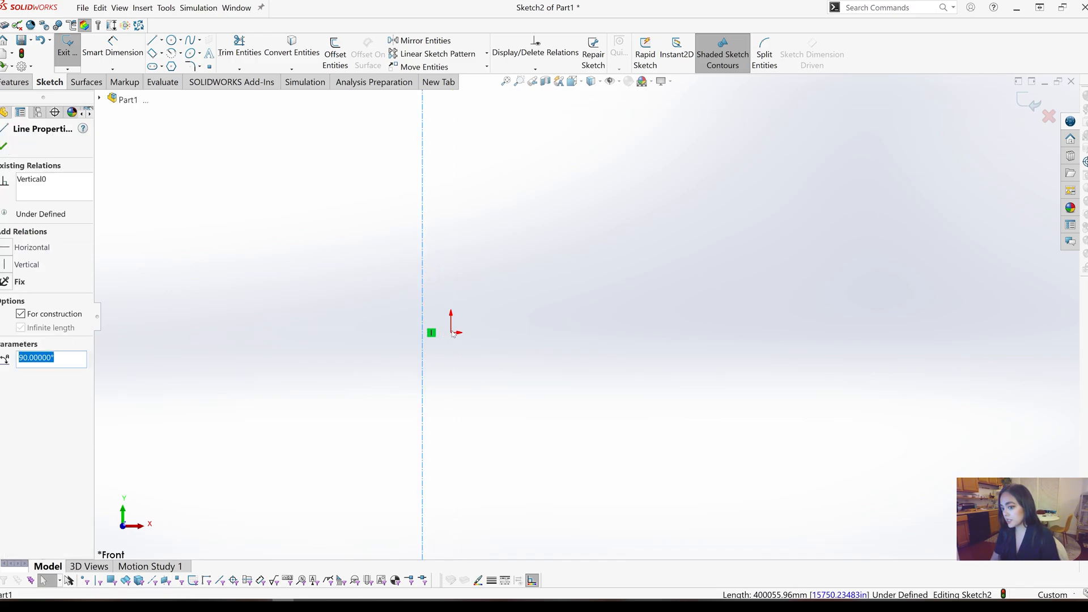
click(502, 359)
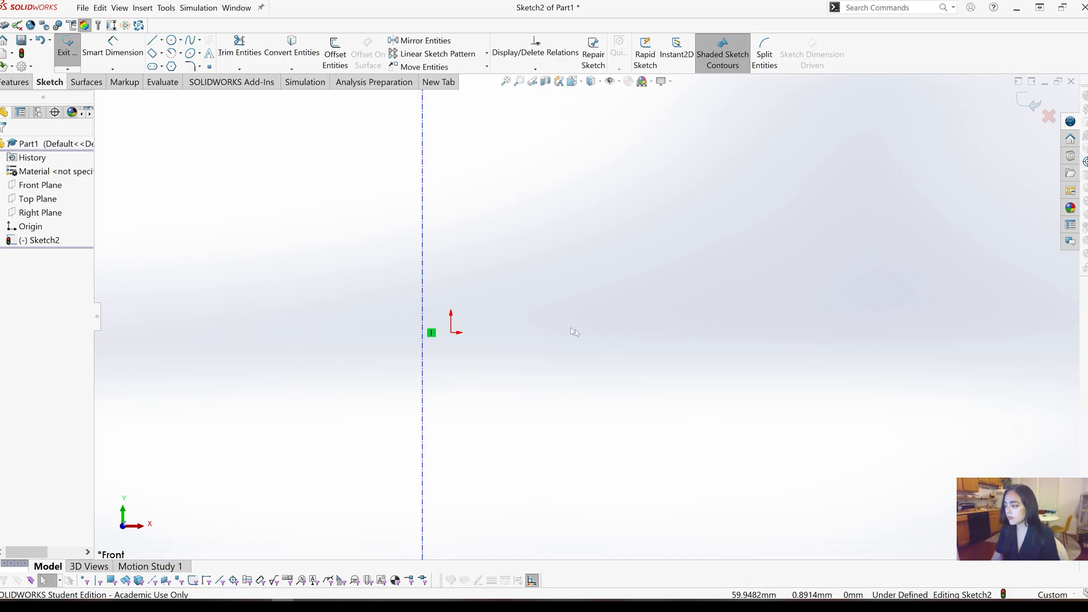
- Add a Coincident relation between the origin and the infinite vertical centerline
click(452, 333)
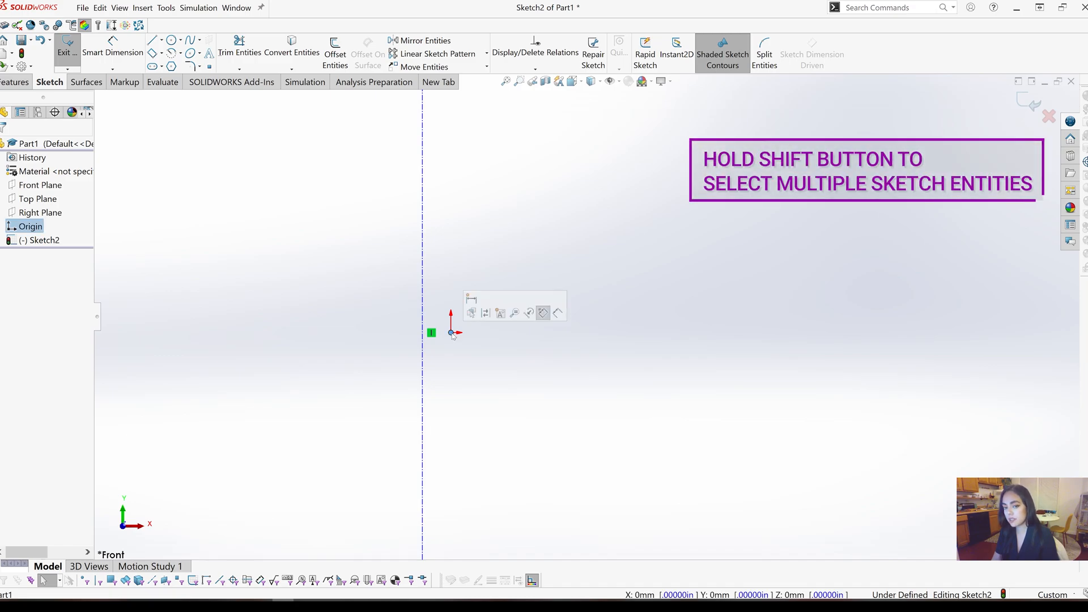
shift+click(423, 278)
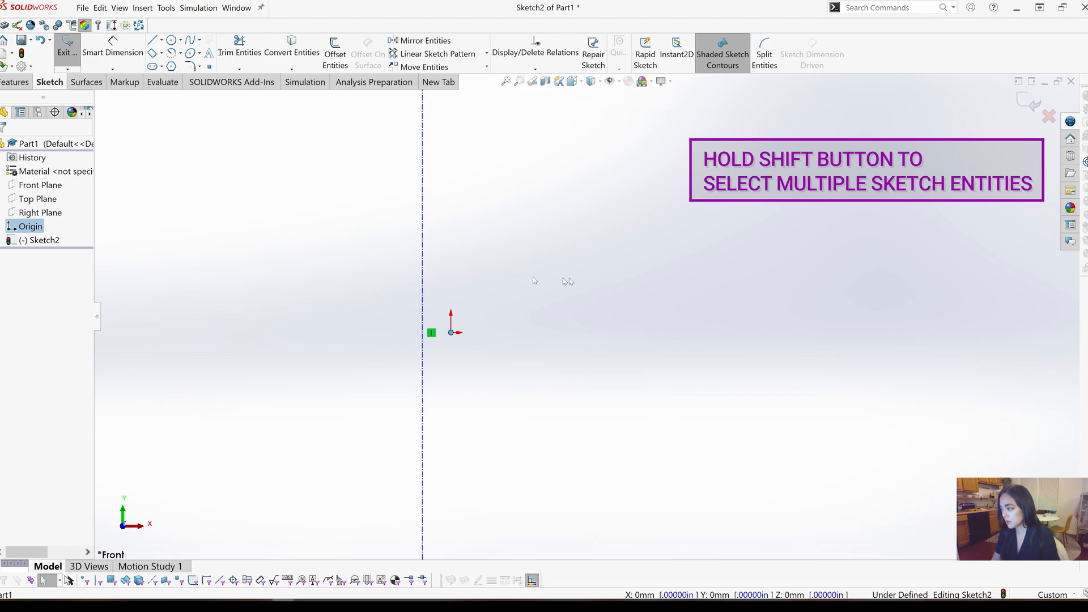
shift+click(422, 290)
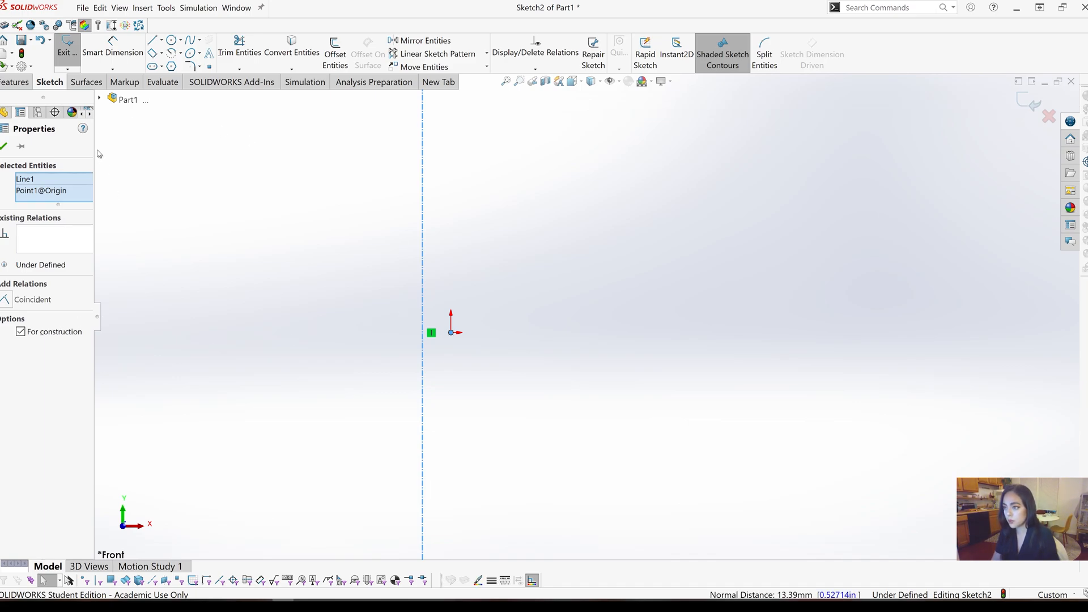
drag(94, 146, 154, 150)
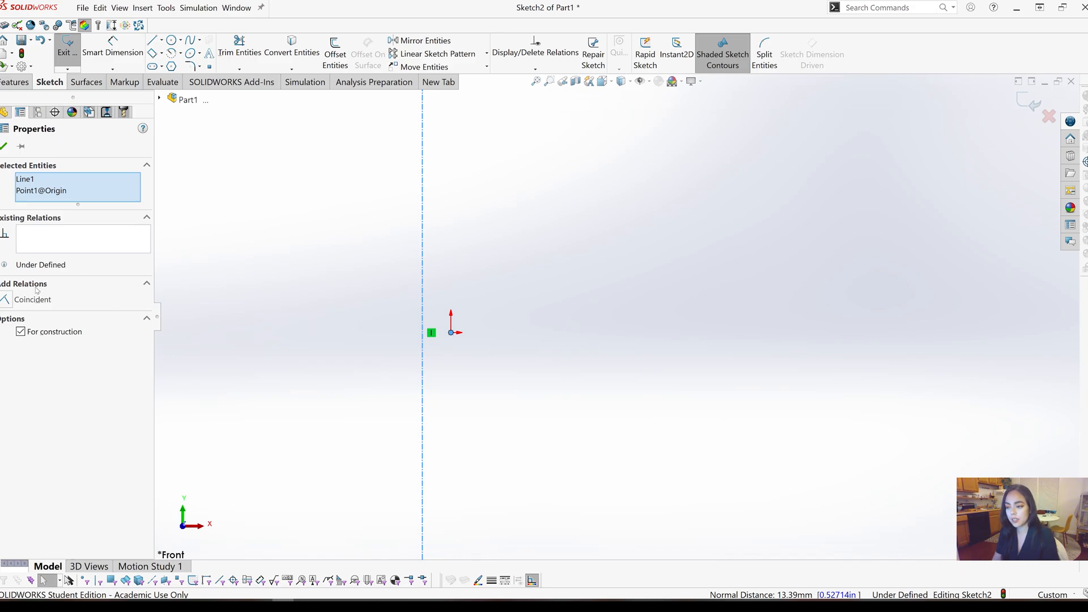
click(7, 300)
click(441, 483)
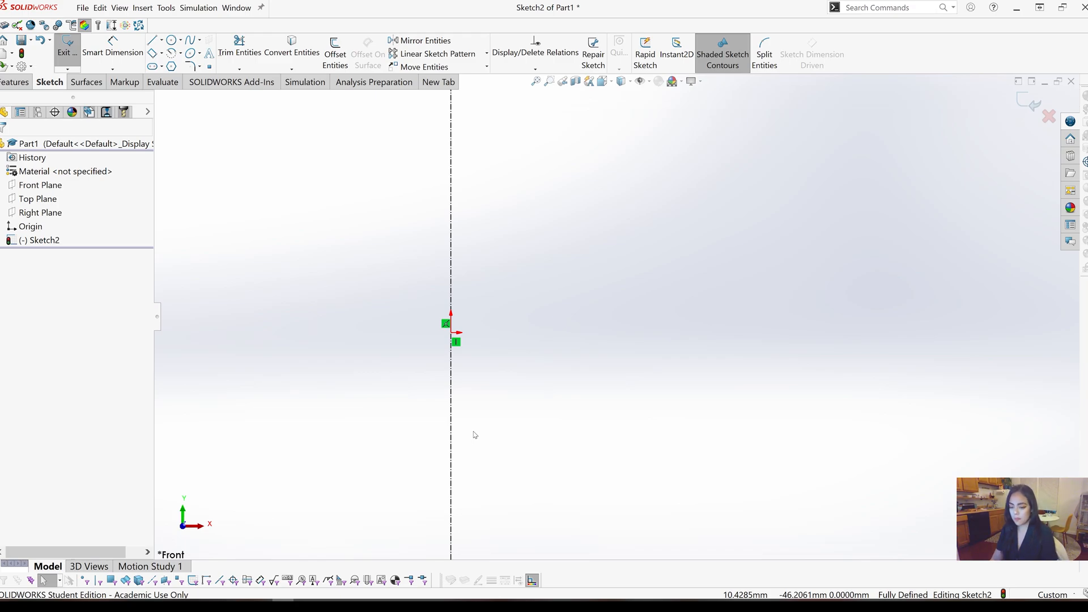
- Sketch a horizontal line about 62 mm long from the origin toward positive X, continued by a line slanting outward to about 106 mm height
key(l)
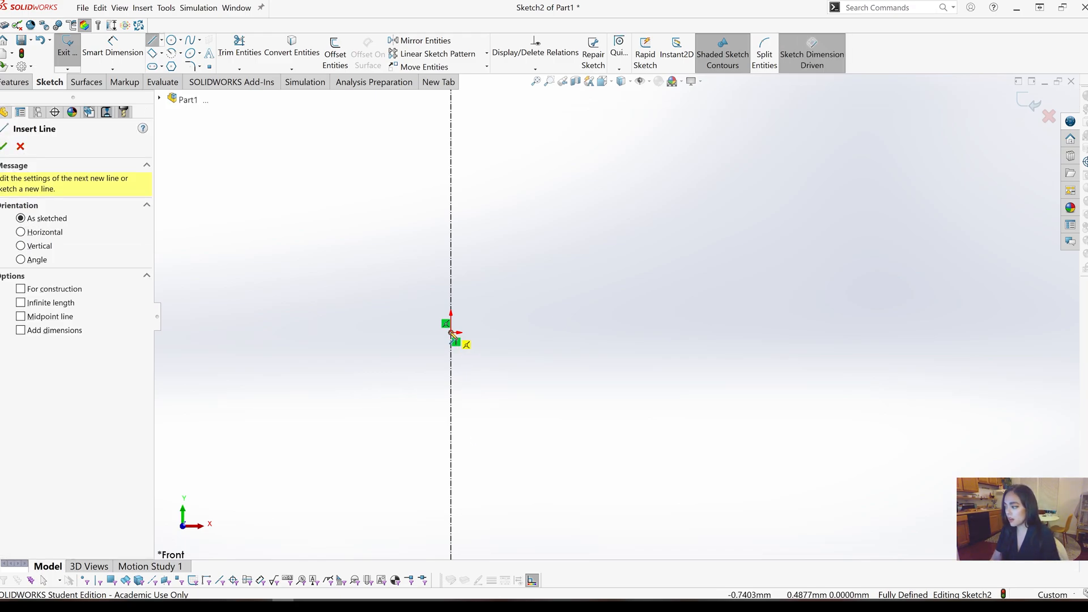
click(451, 334)
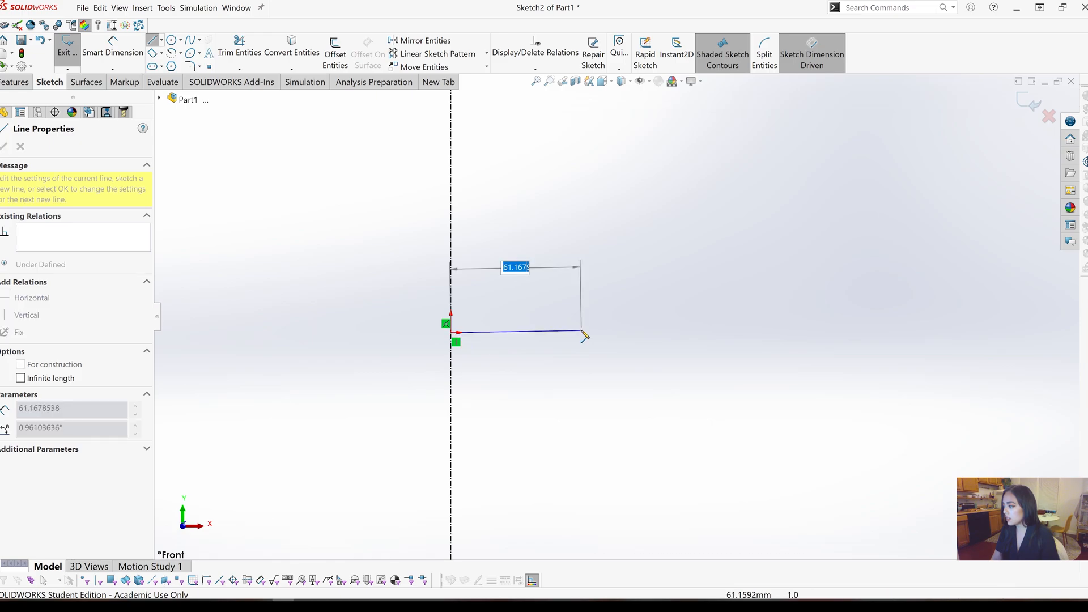
click(583, 333)
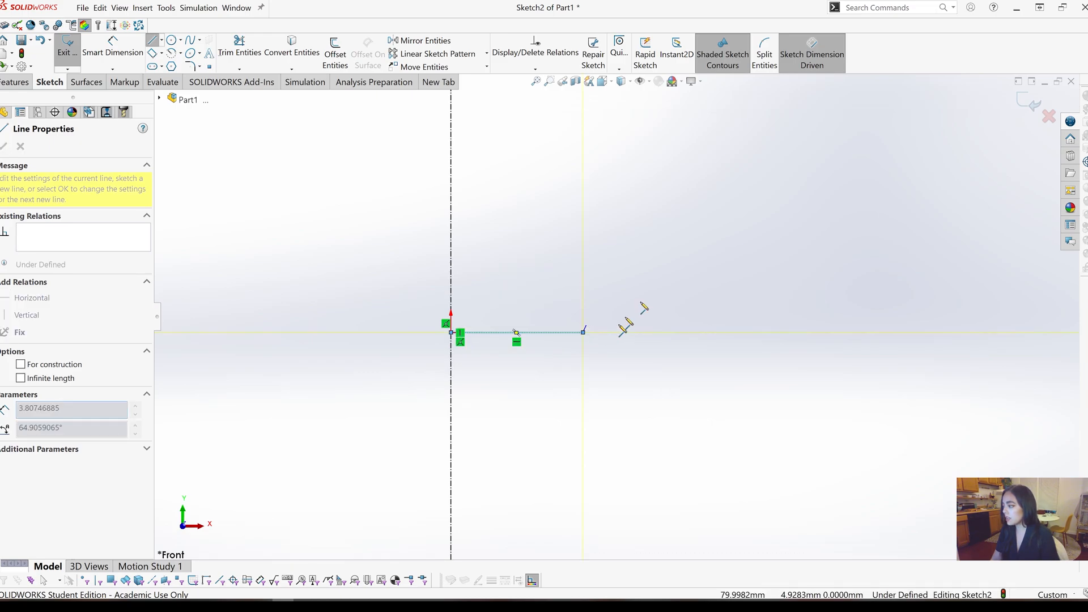
click(642, 108)
key(Escape)
key(Escape)
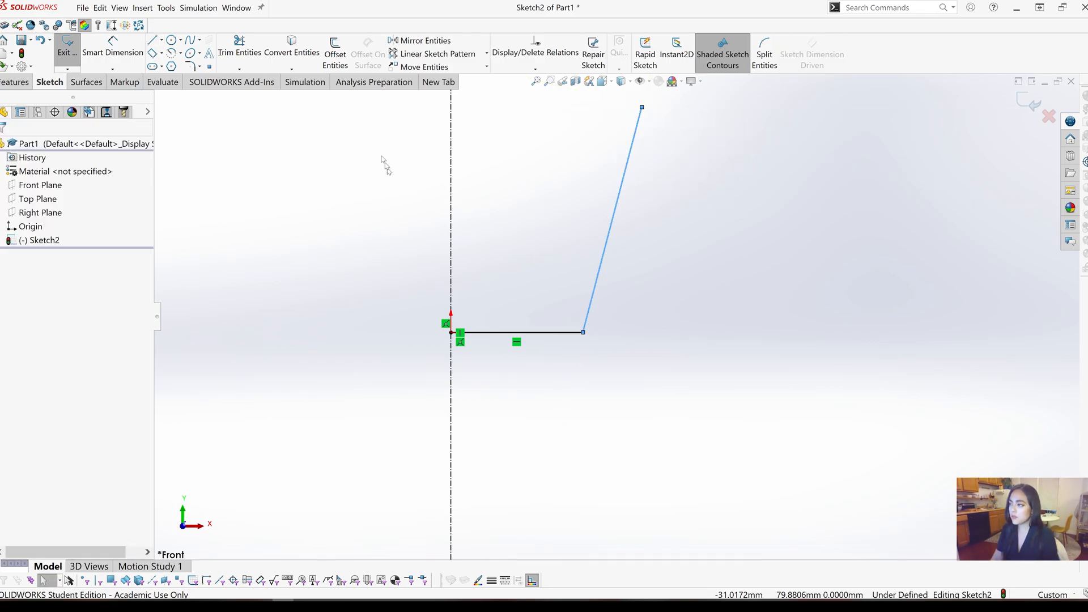
- Offset the two-line chain 3 mm outward and cap the open ends with lines
click(335, 53)
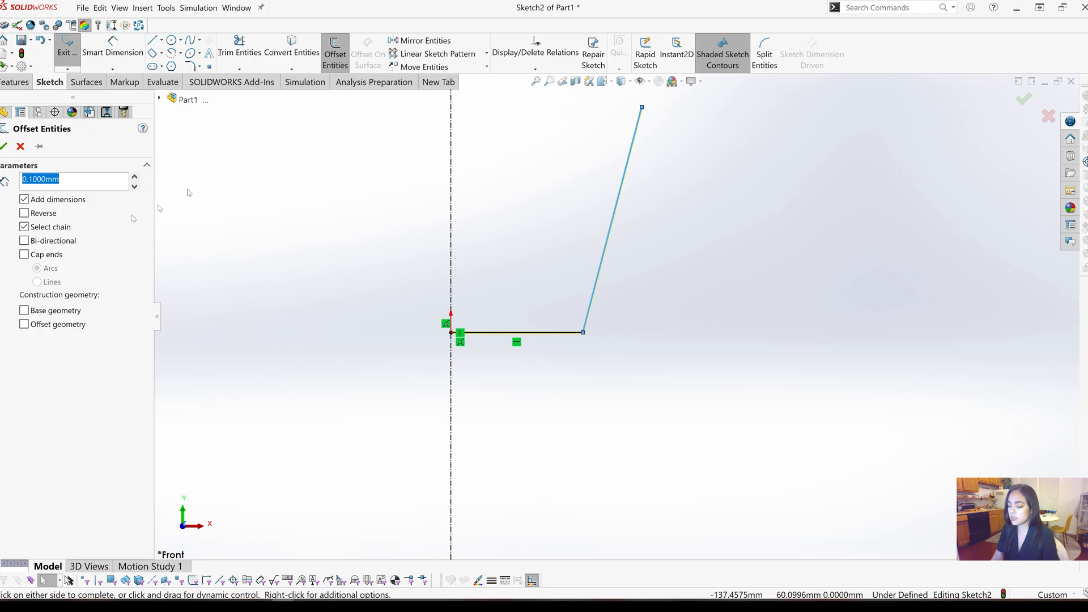
drag(82, 182, 17, 182)
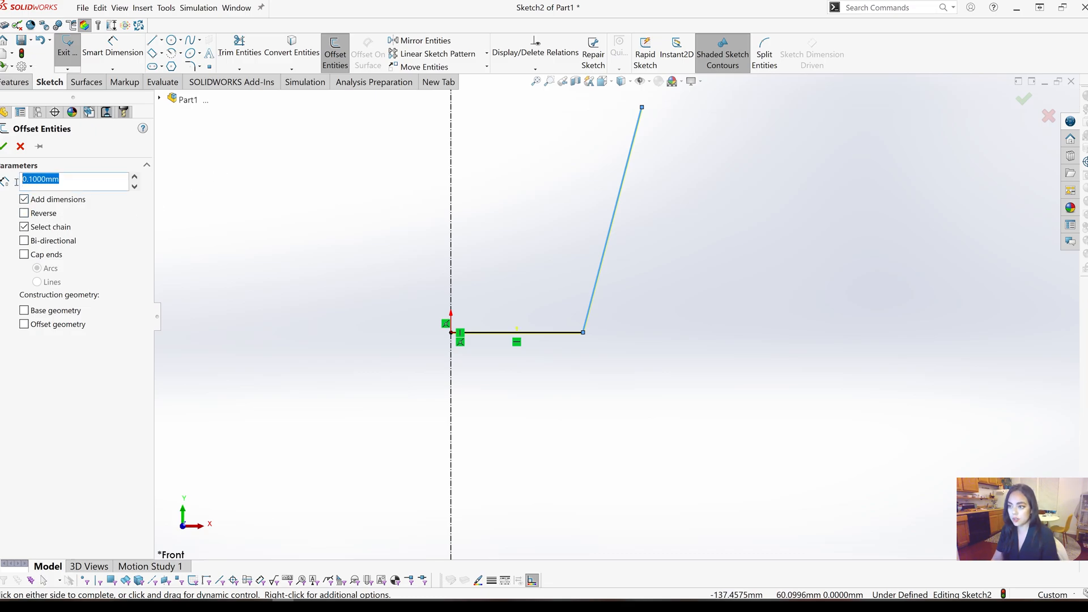
text(3)
key(Return)
click(28, 372)
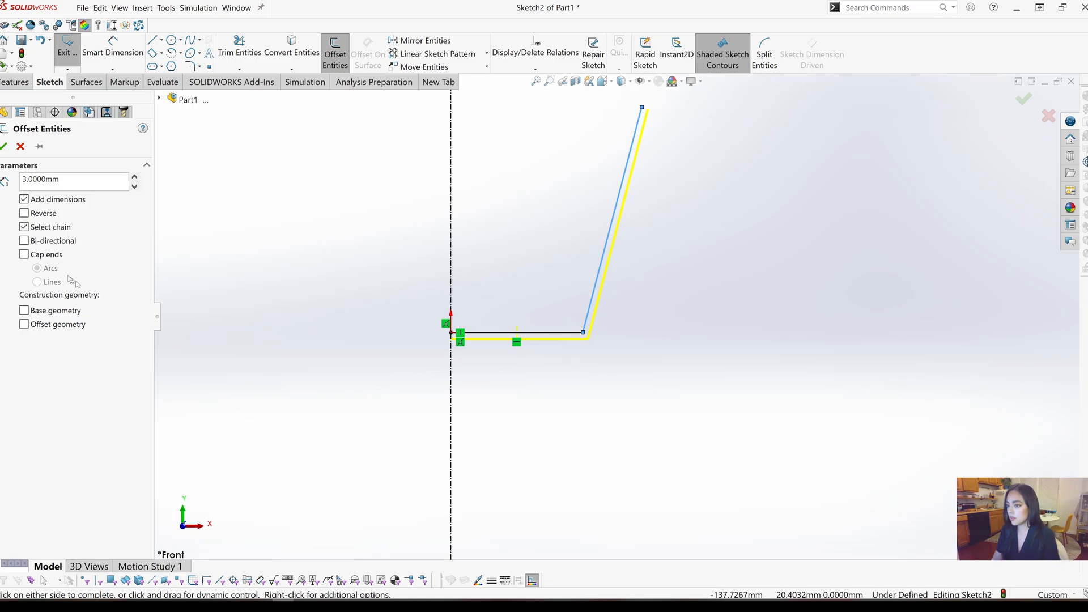
click(24, 254)
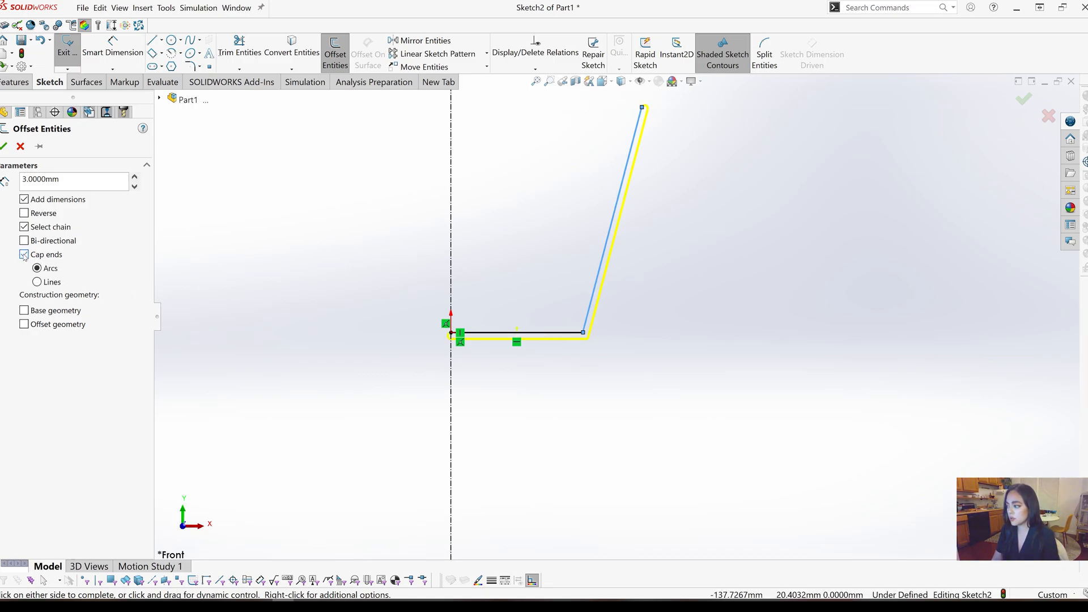
click(36, 282)
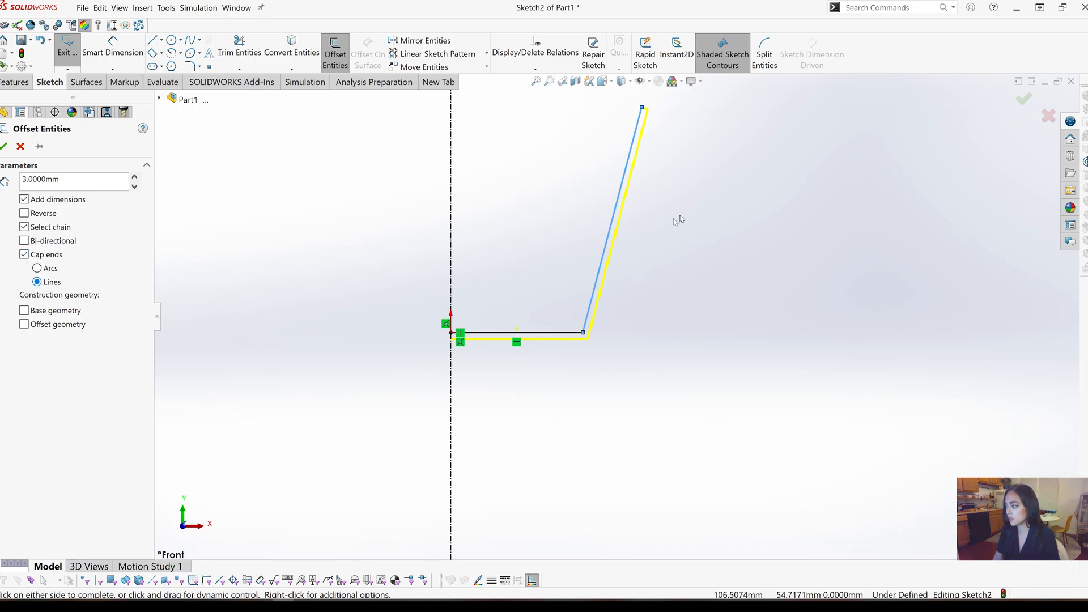
scroll(514, 475, up, 1)
click(3, 147)
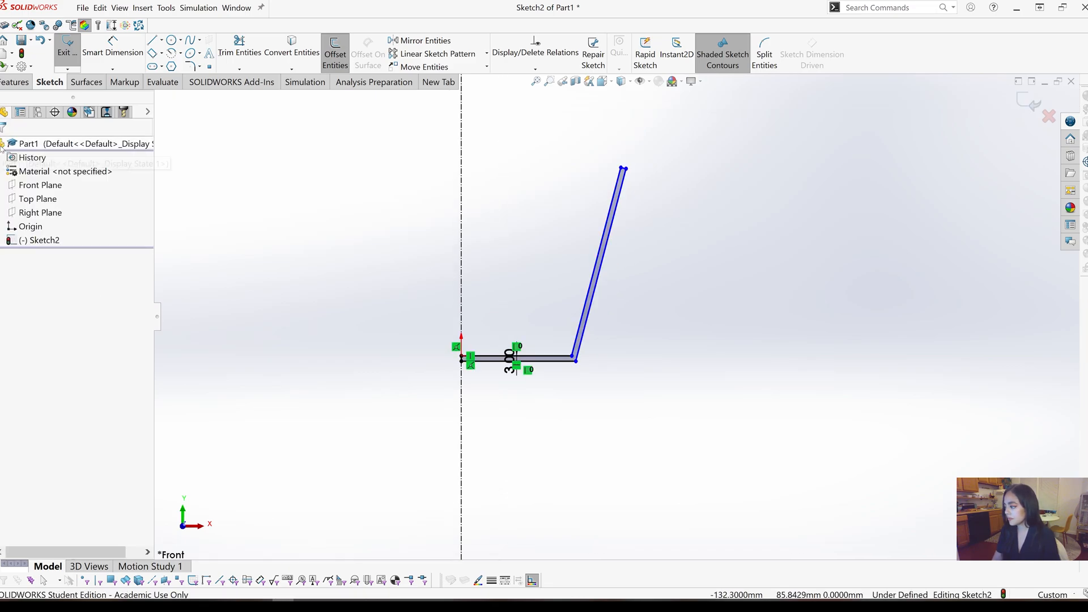
scroll(607, 319, up, 1)
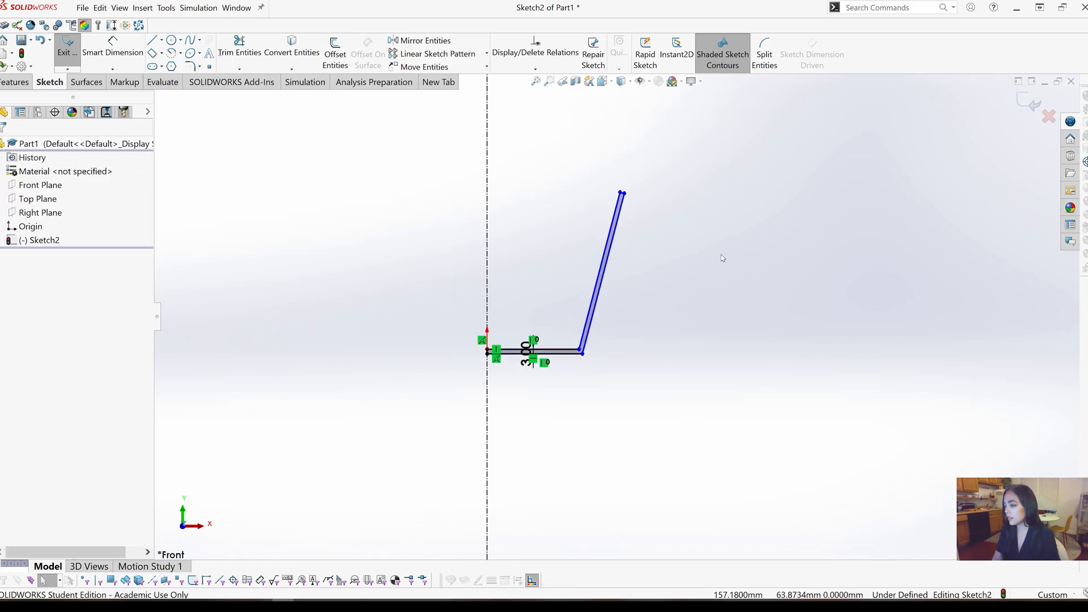
right_drag(722, 258, 700, 179)
click(622, 194)
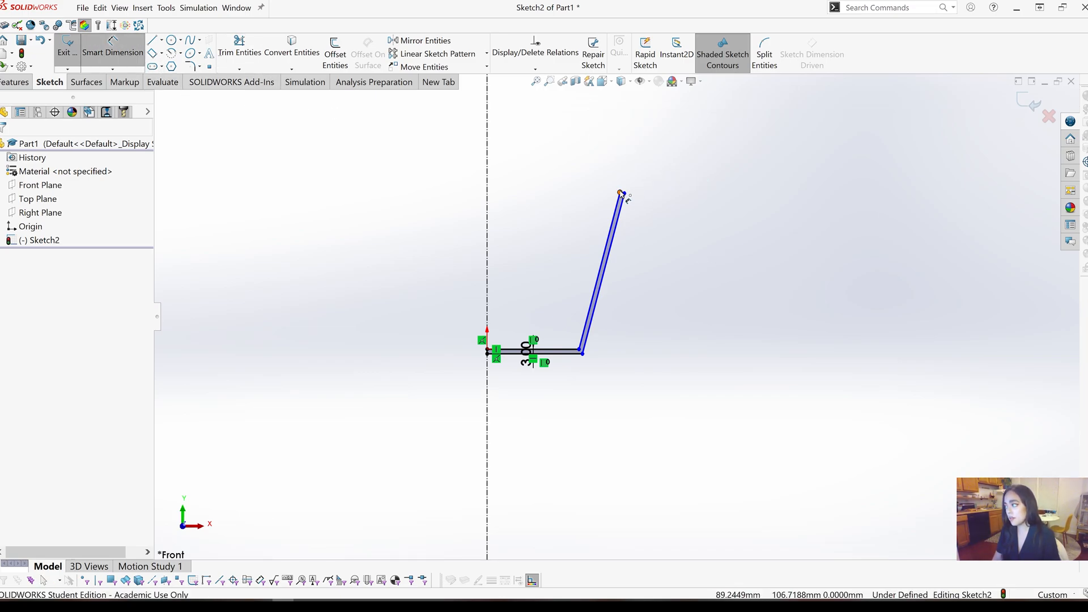
click(491, 199)
click(555, 190)
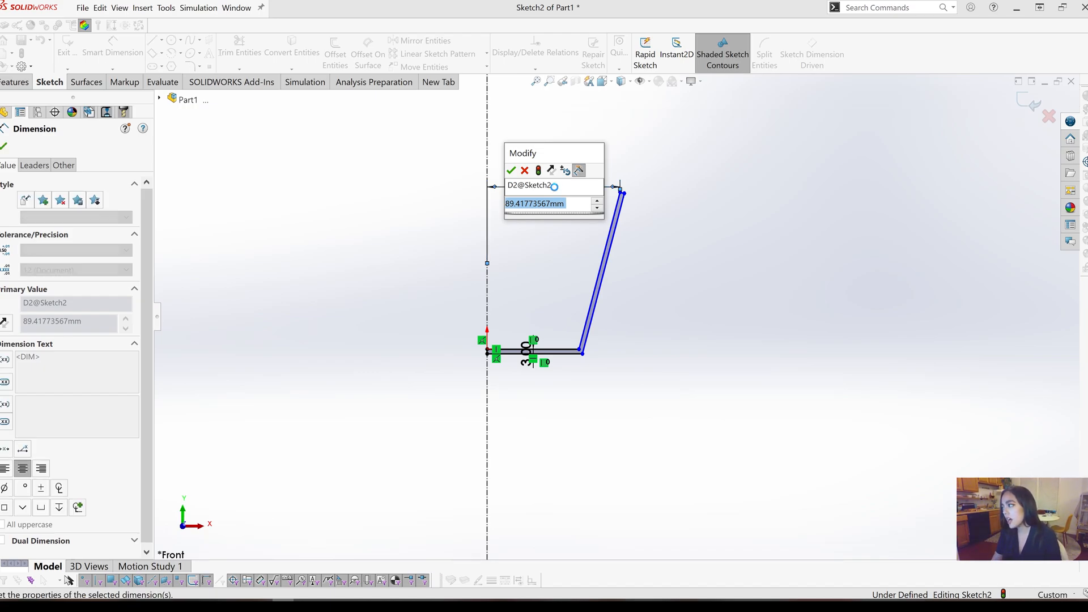
key(Return)
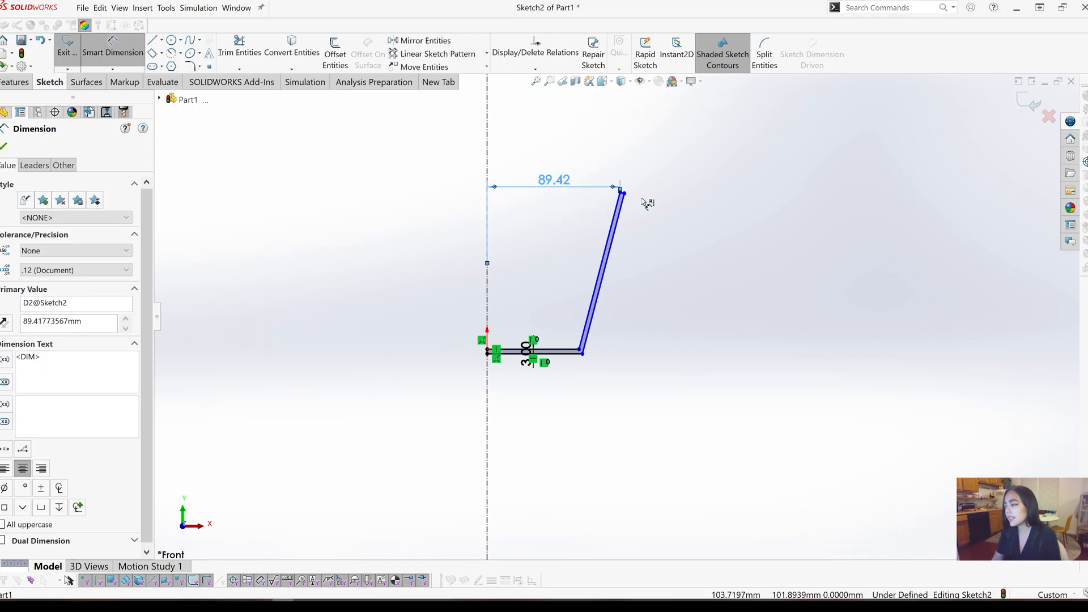
key(Delete)
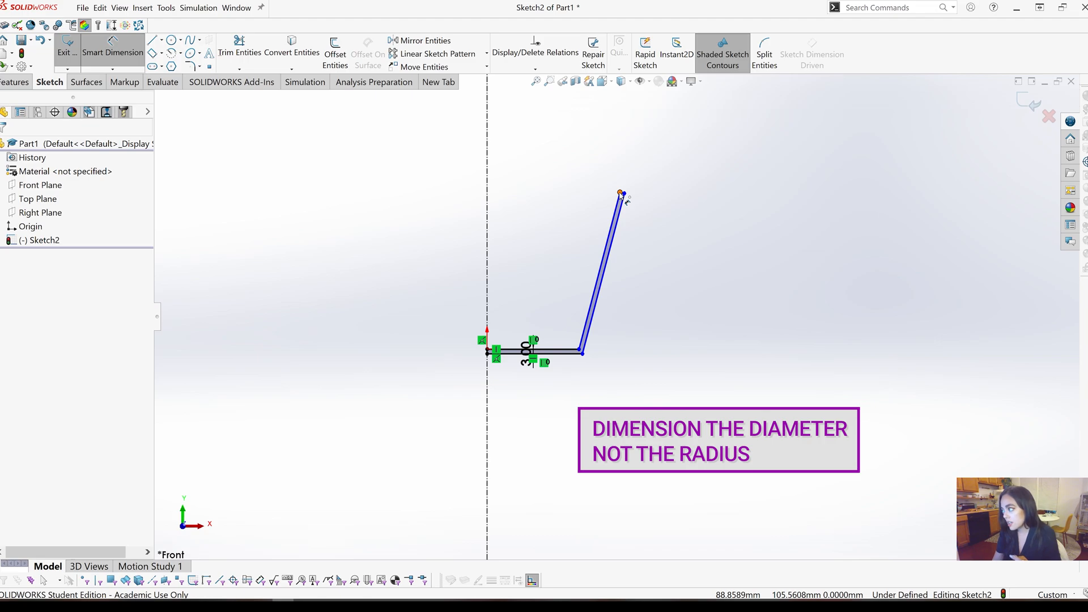
click(621, 194)
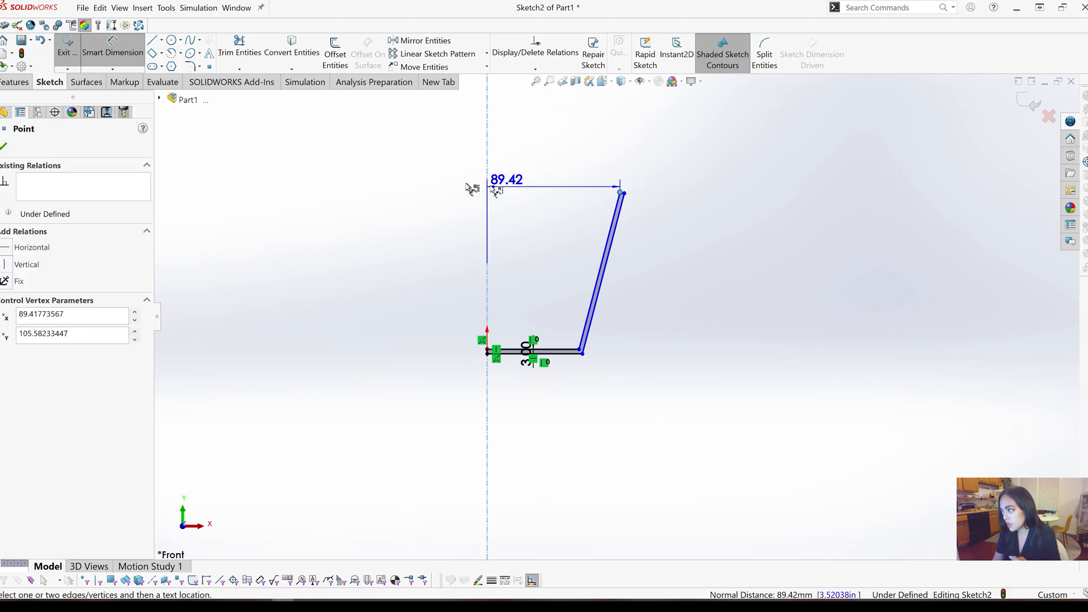
key(Escape)
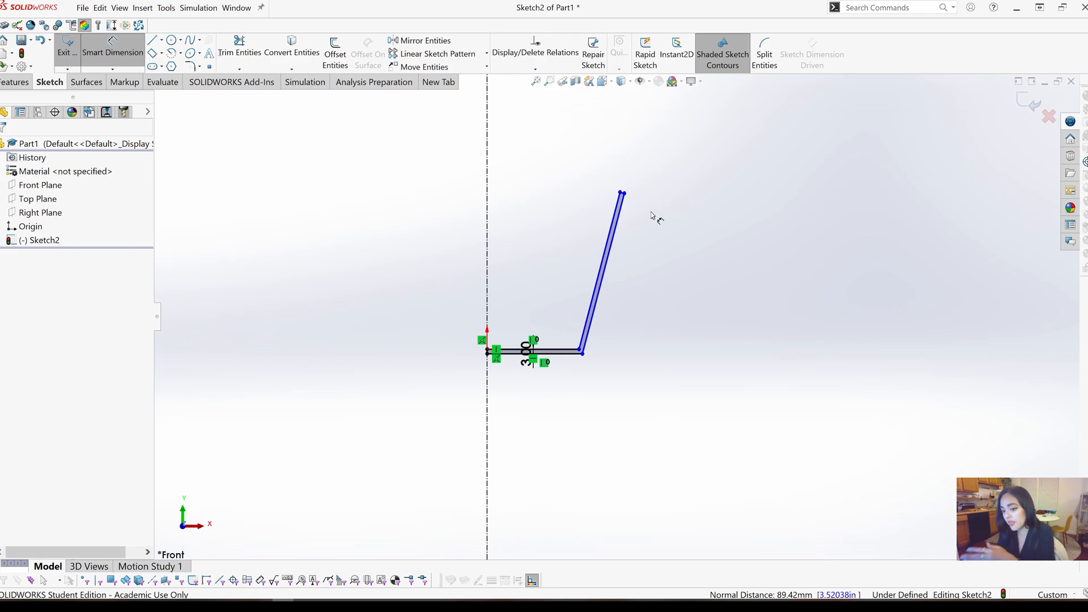
- Dimension the slanted wall's inner top endpoint as a diameter across the centerline and set it to 170 mm
click(621, 194)
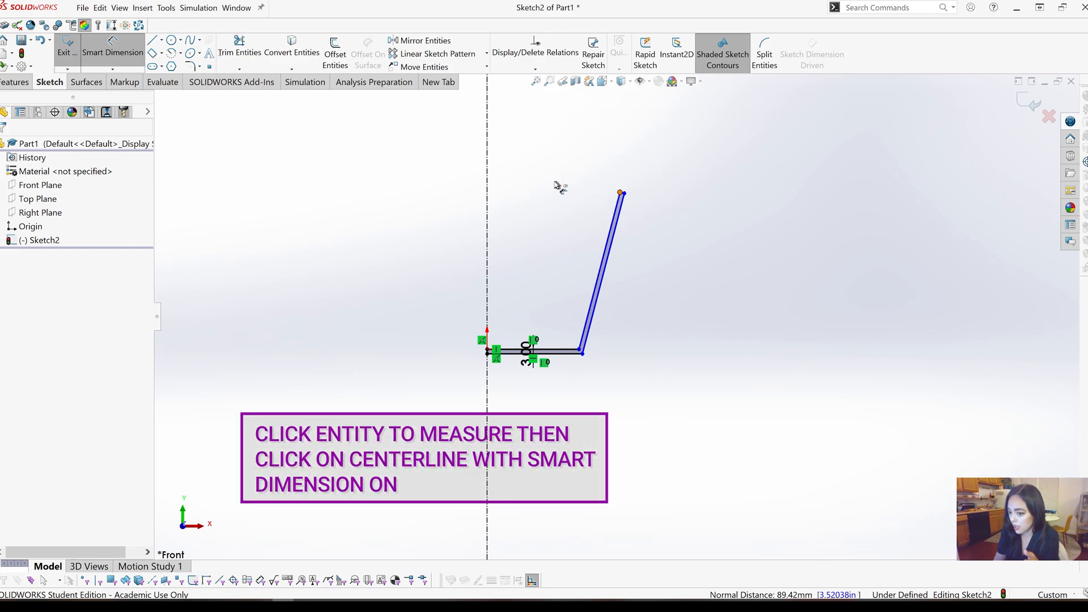
click(491, 193)
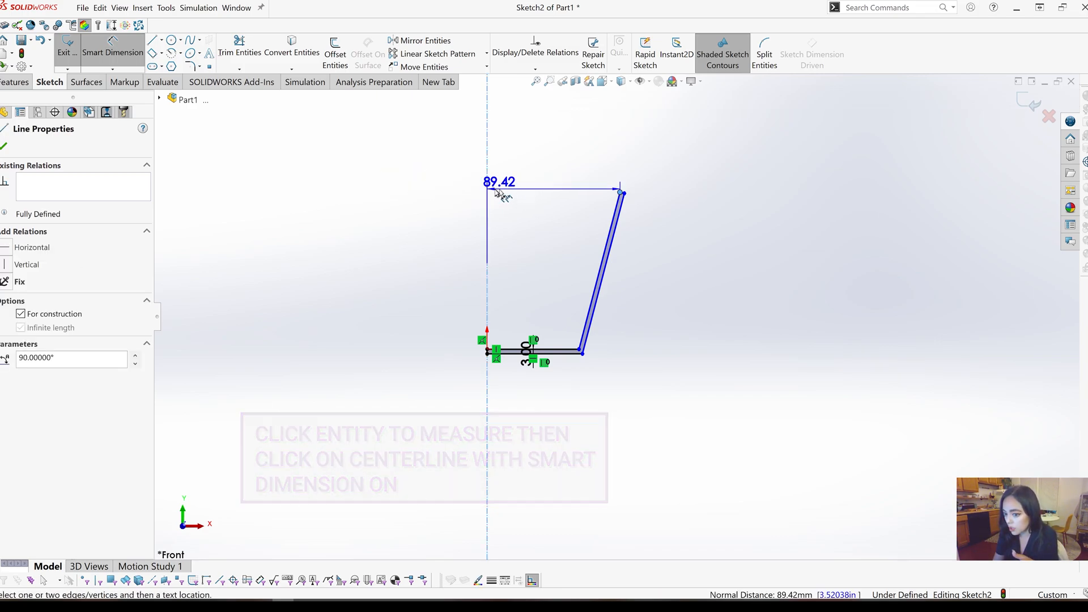
click(456, 193)
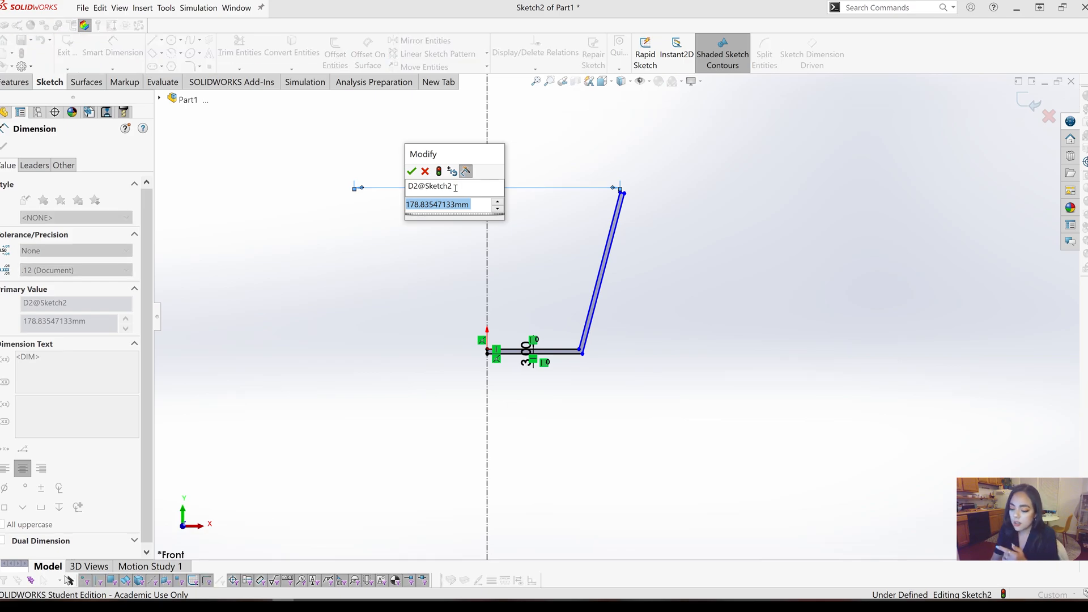
text(170)
key(Return)
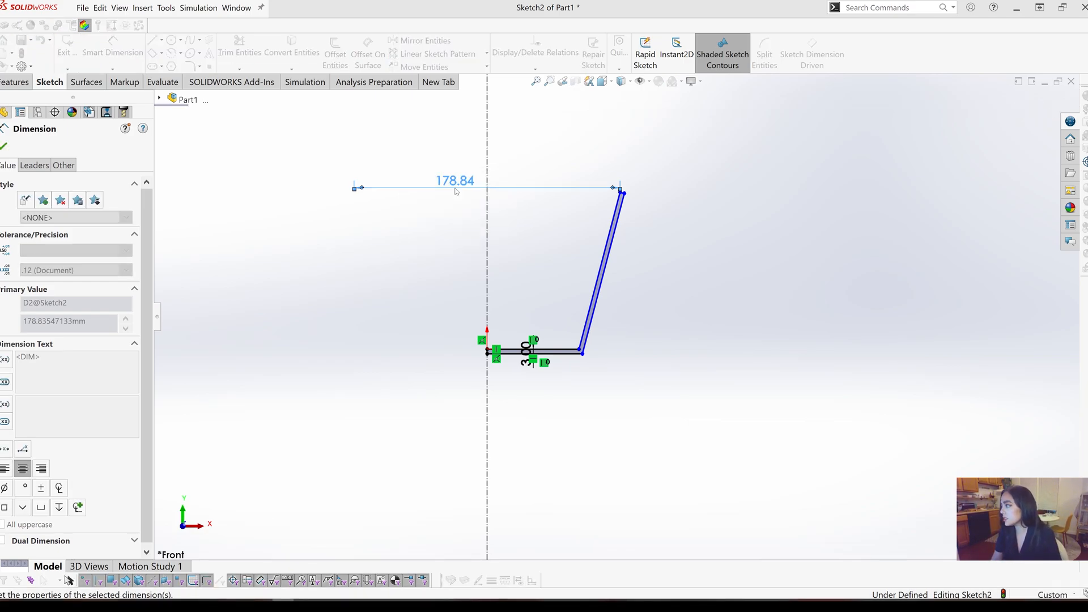
- Dimension the profile's overall height from the lower base line to the wall's inner top endpoint and set it to 110 mm
click(563, 355)
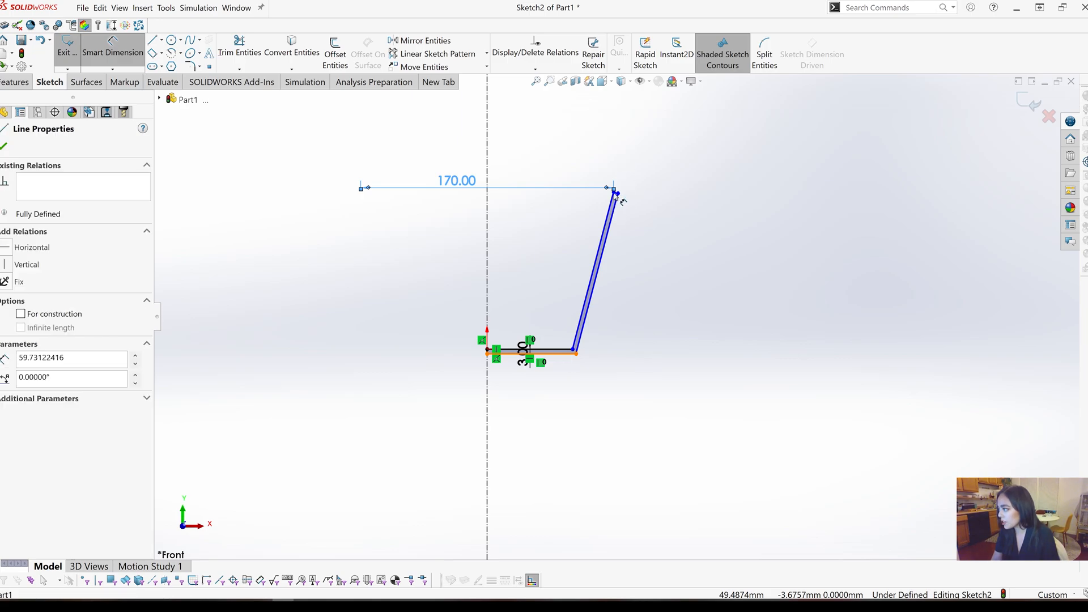
click(615, 191)
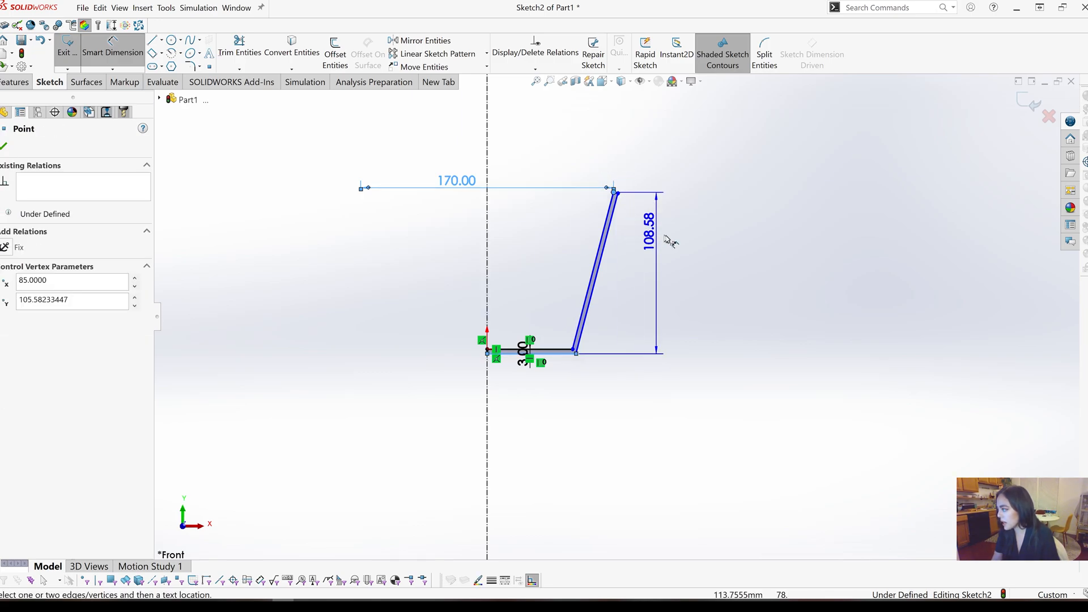
click(671, 256)
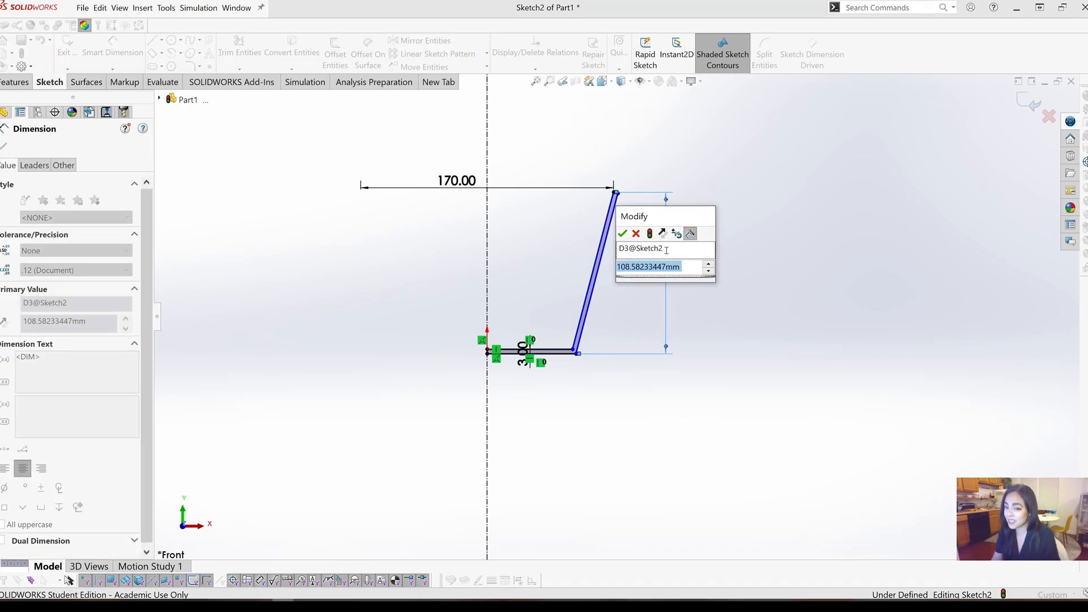
key(Return)
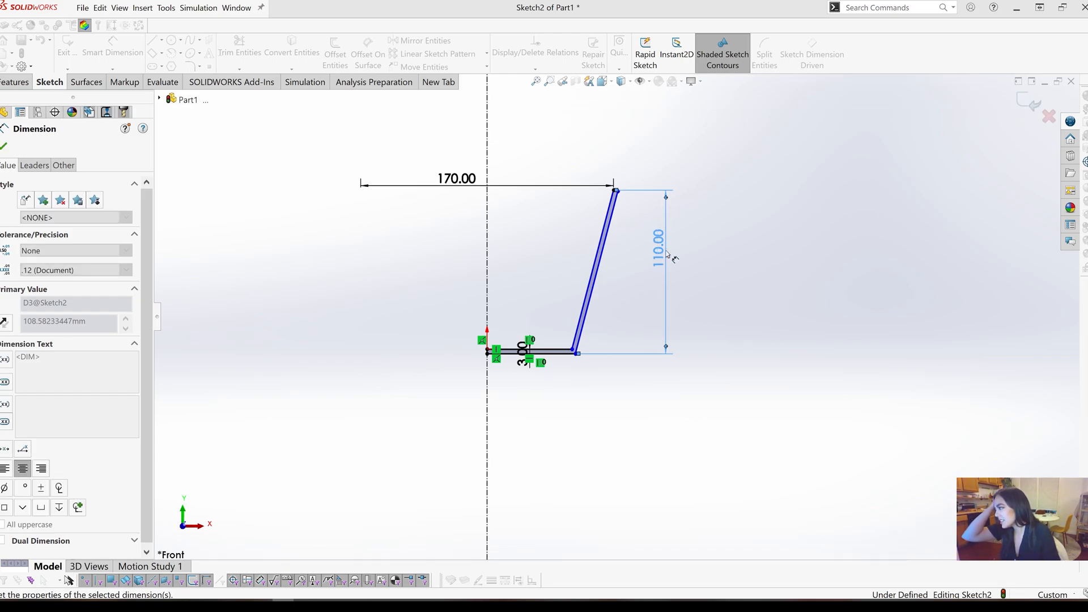
scroll(668, 257, down, 3)
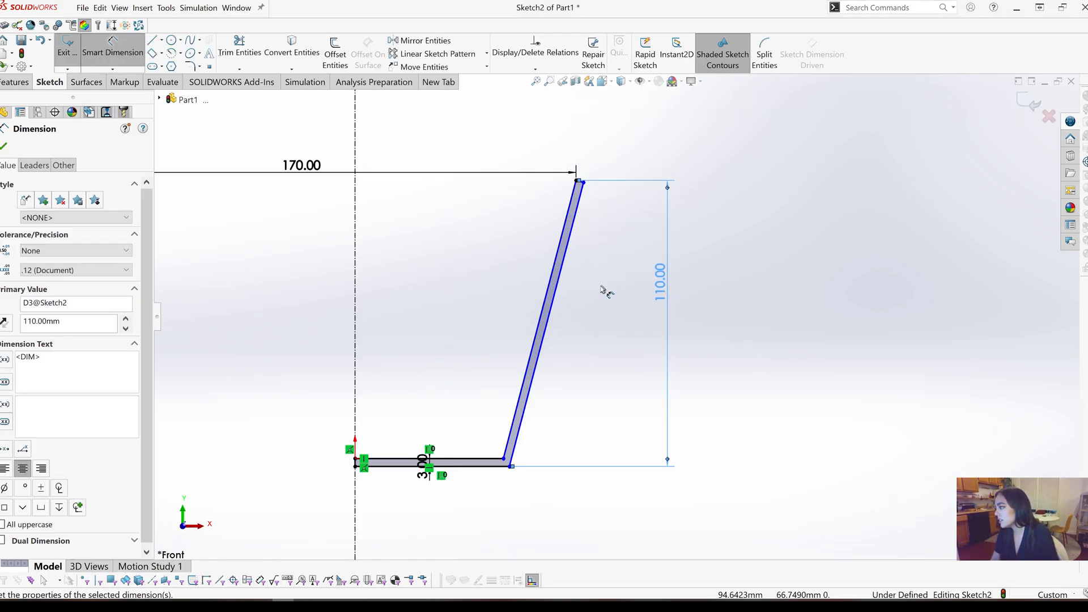
scroll(605, 292, up, 2)
click(631, 358)
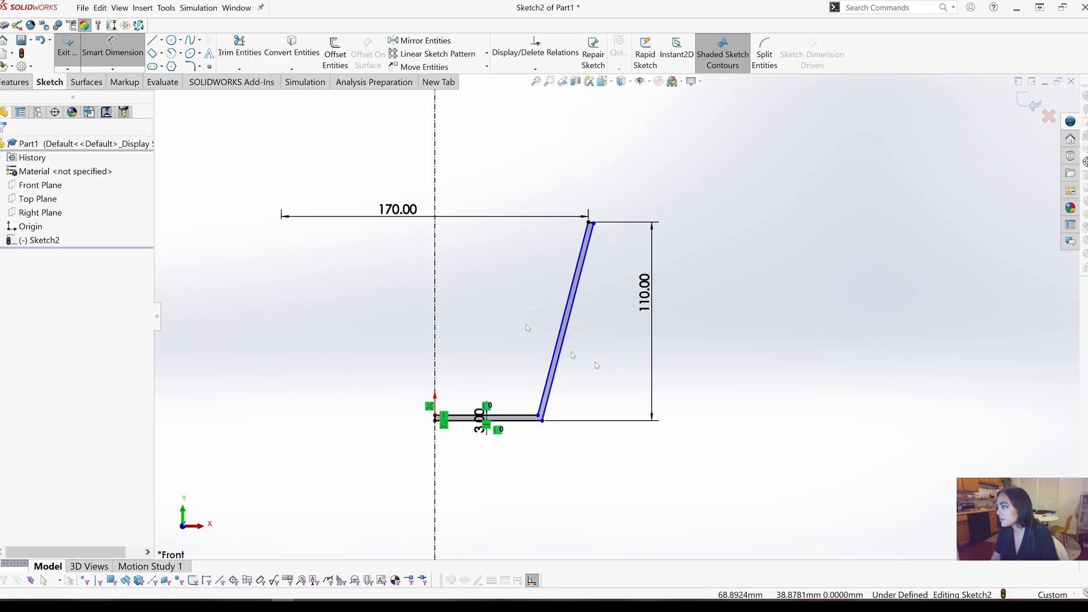
key(Escape)
- Dimension the inside angle between the inner base line and the slanted wall, accept its drawn value, and exit the sketch
scroll(701, 363, up, 2)
scroll(701, 349, down, 1)
scroll(671, 323, down, 1)
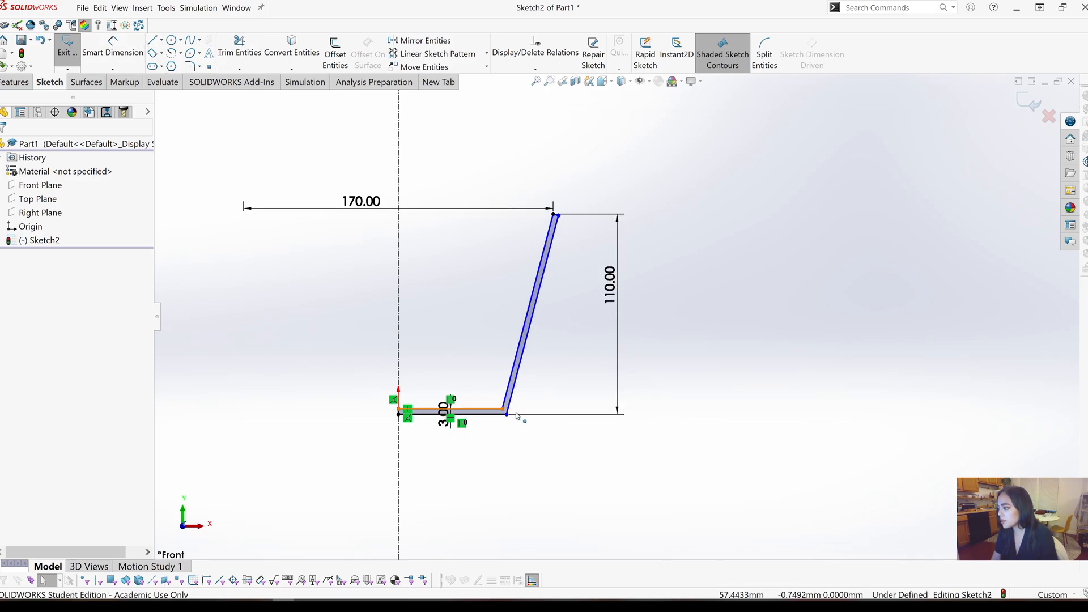
click(107, 47)
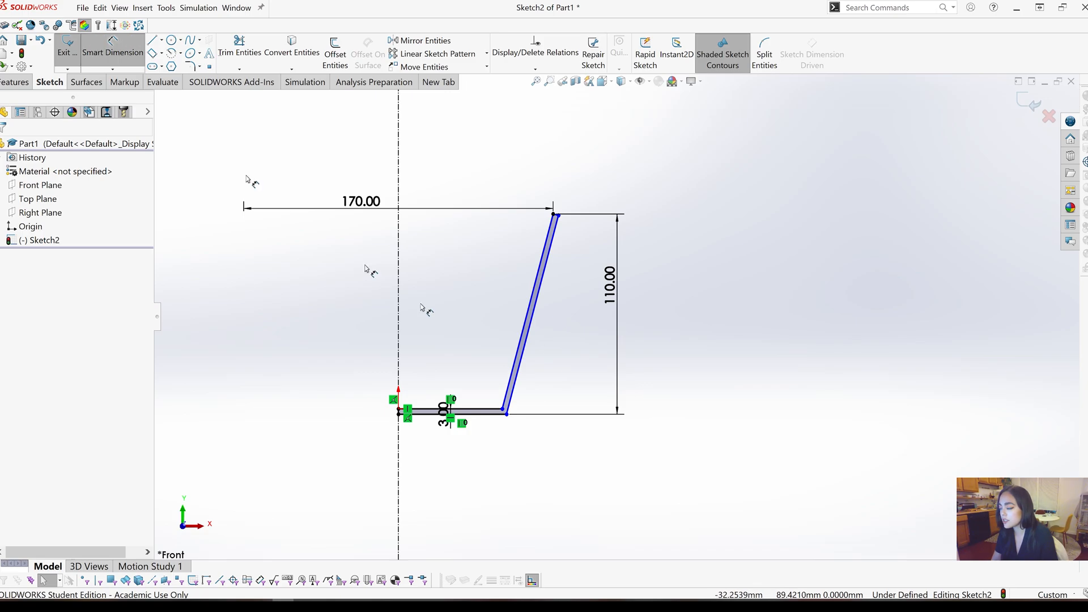
click(501, 407)
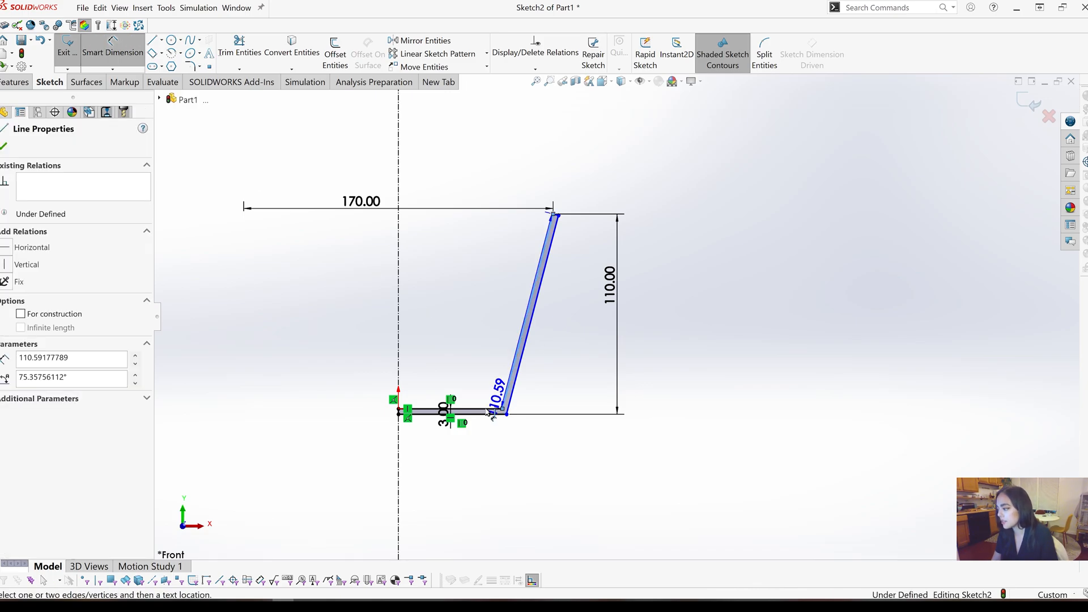
click(491, 412)
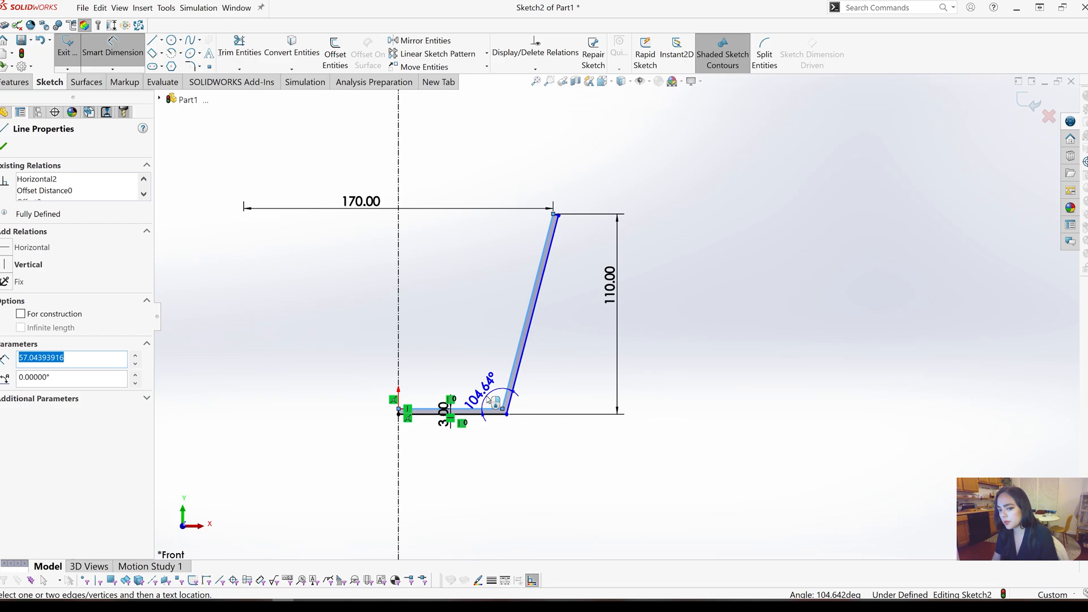
click(488, 364)
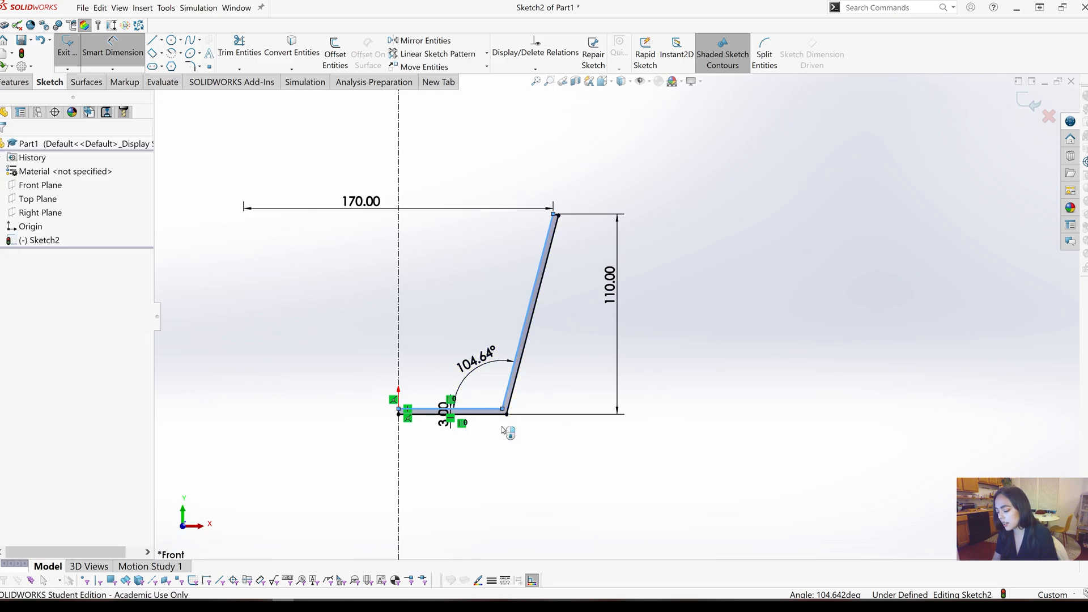
key(Return)
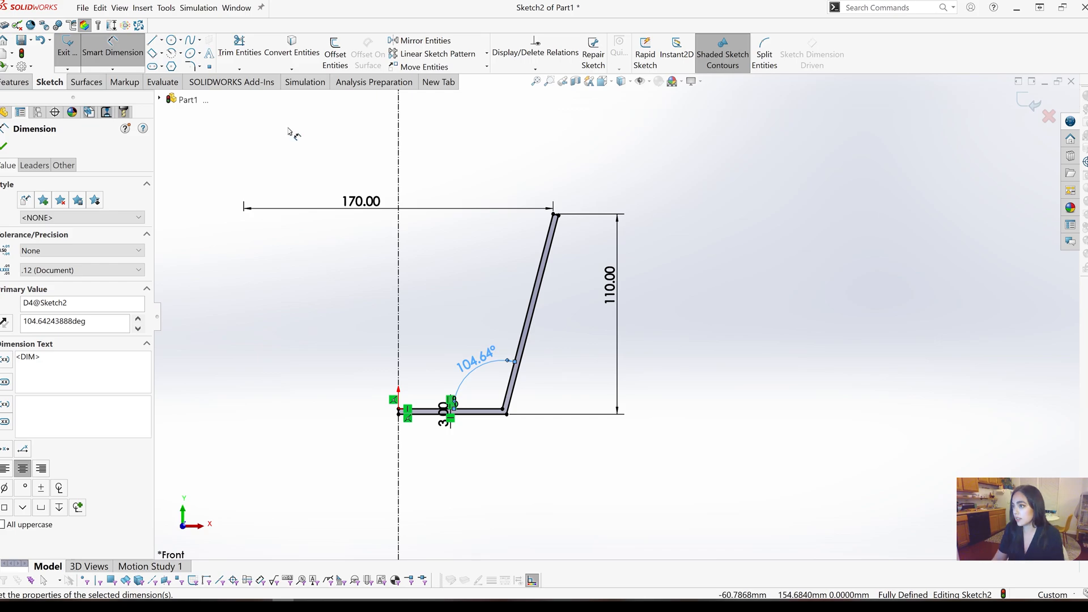
click(84, 53)
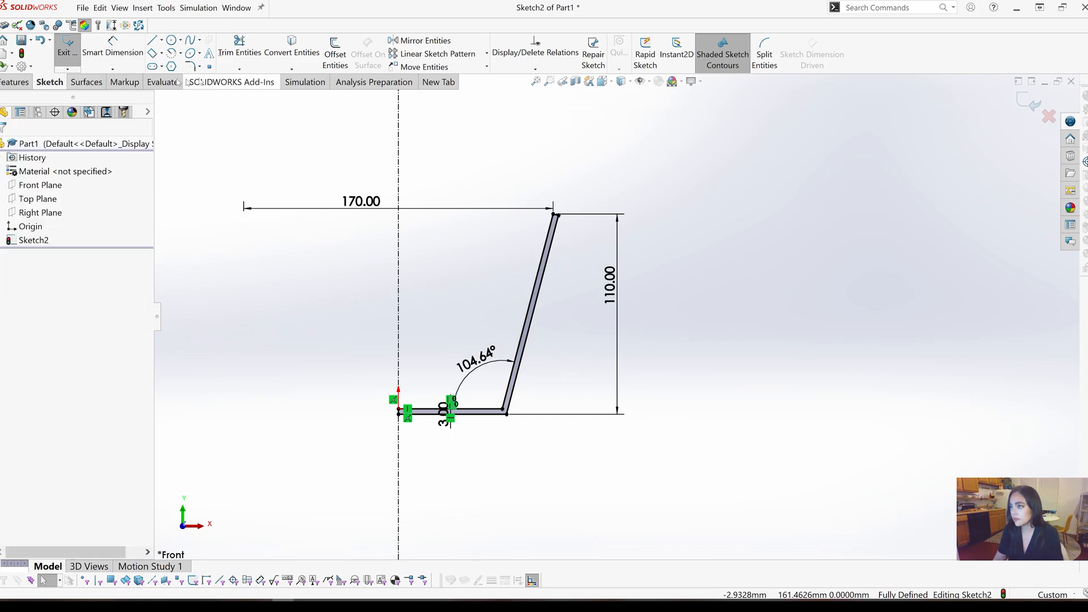
click(67, 47)
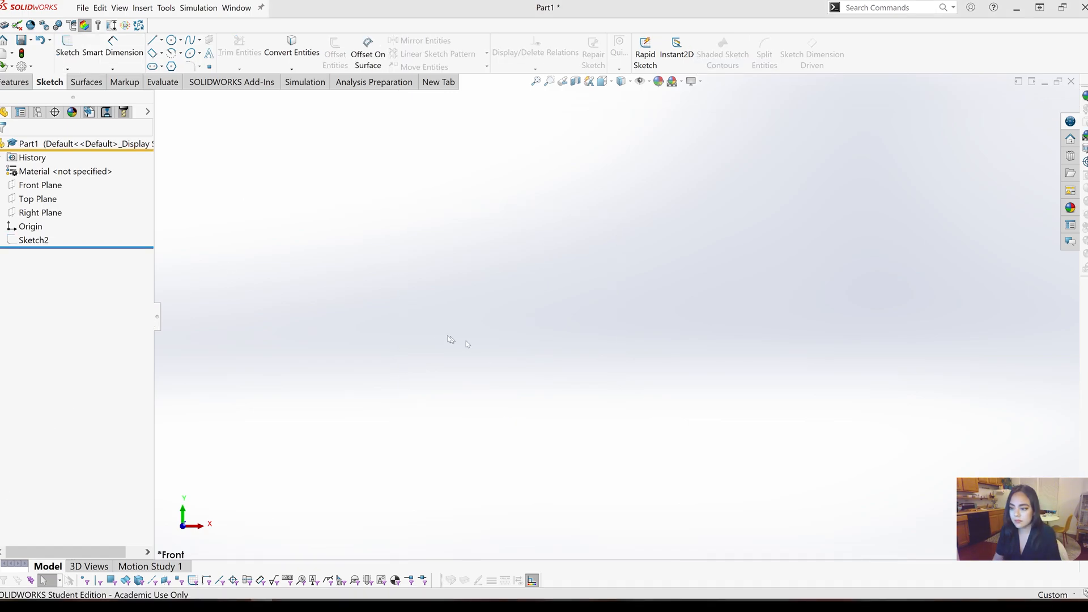
- Edit Sketch2 and raise the diameter dimension across the centerline in 0.1 mm increments to 171.7 mm
click(34, 240)
click(52, 218)
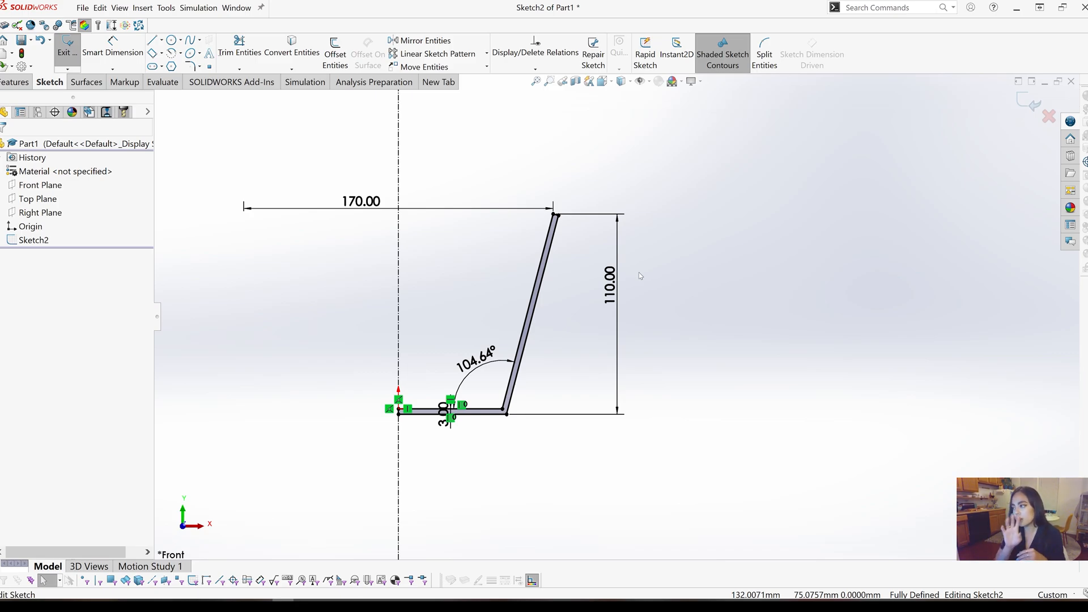
click(357, 210)
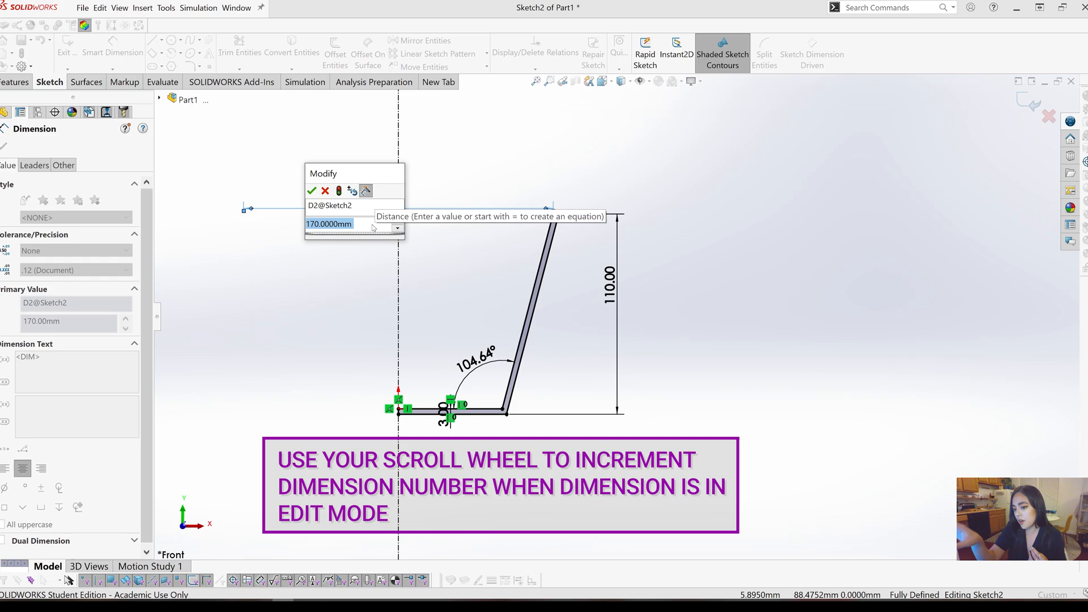
scroll(373, 227, up, 4)
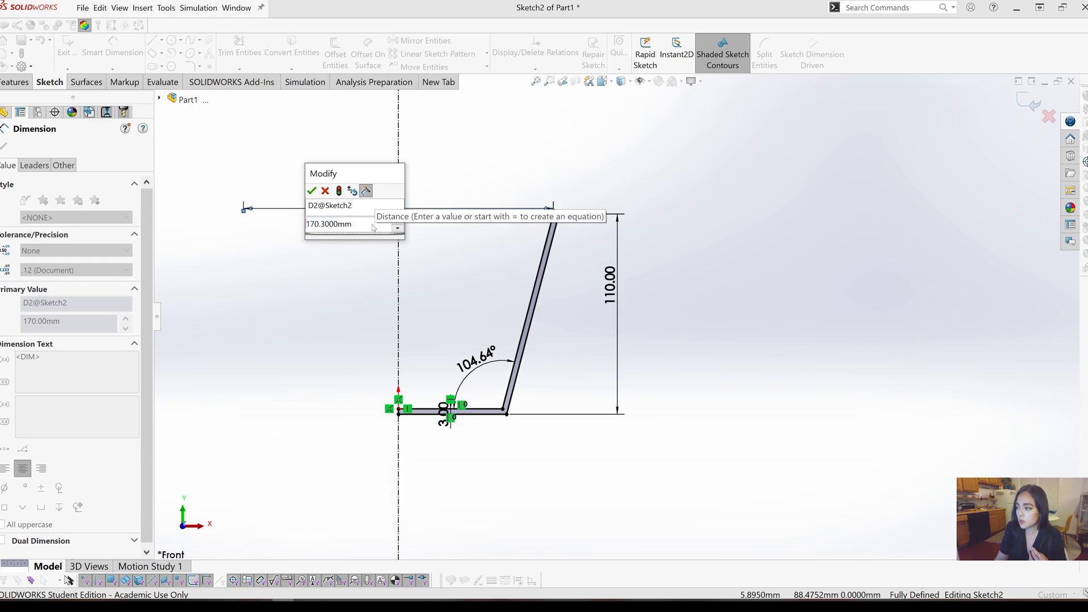
scroll(373, 227, up, 5)
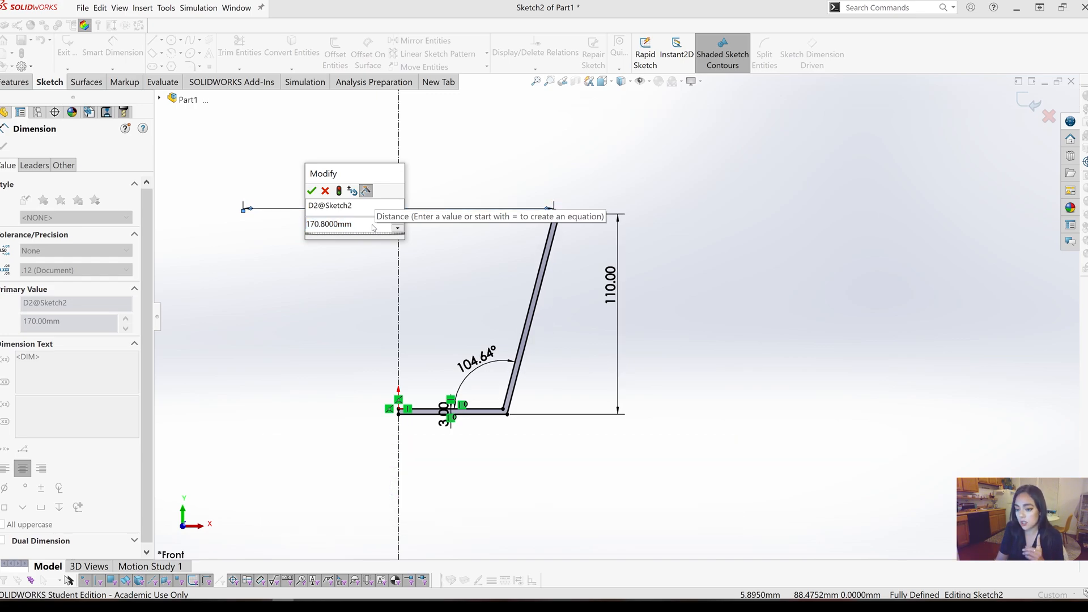
scroll(373, 228, up, 4)
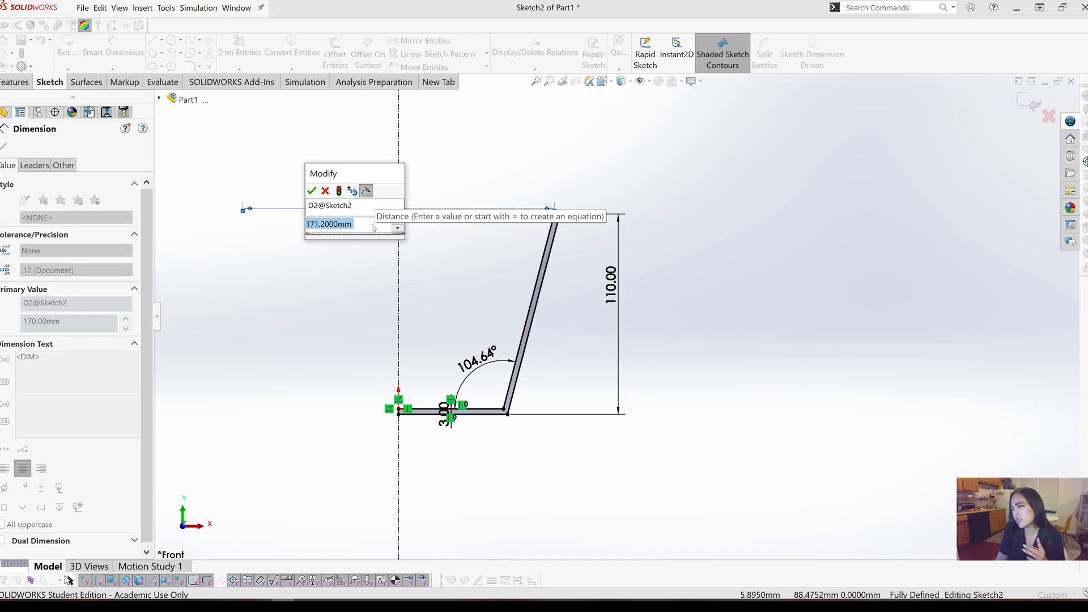
scroll(373, 227, up, 2)
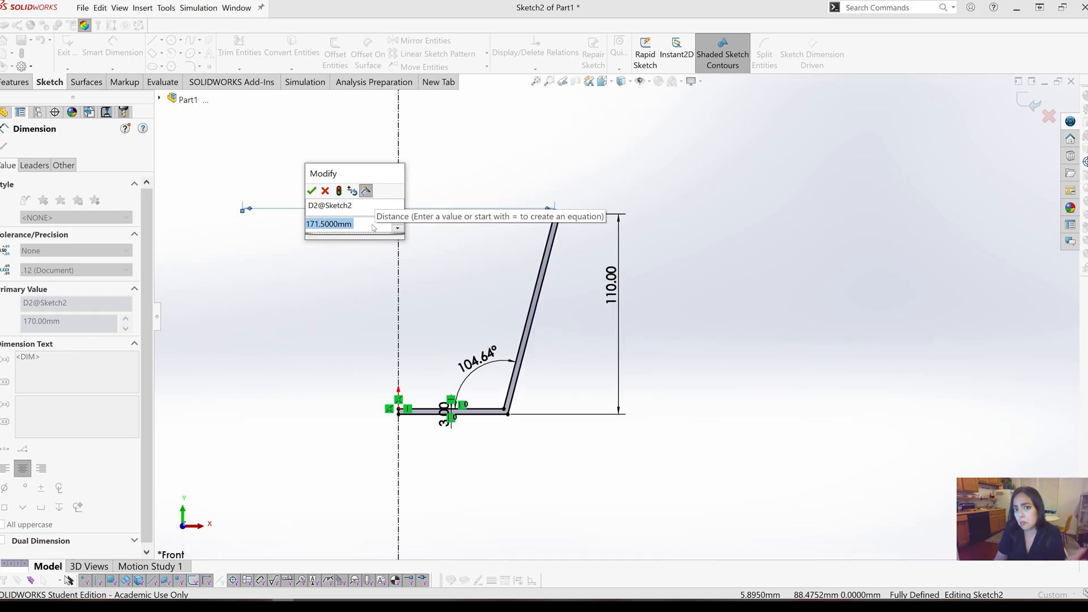
scroll(373, 227, up, 2)
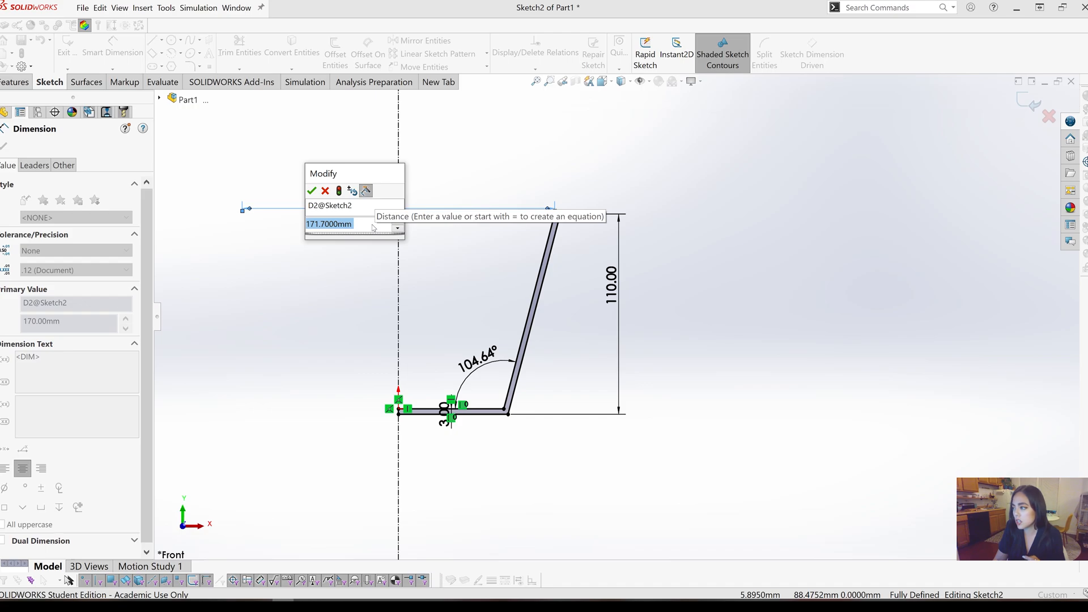
- Set the diameter dimension's value increment to 10 mm
click(354, 196)
text(1.7)
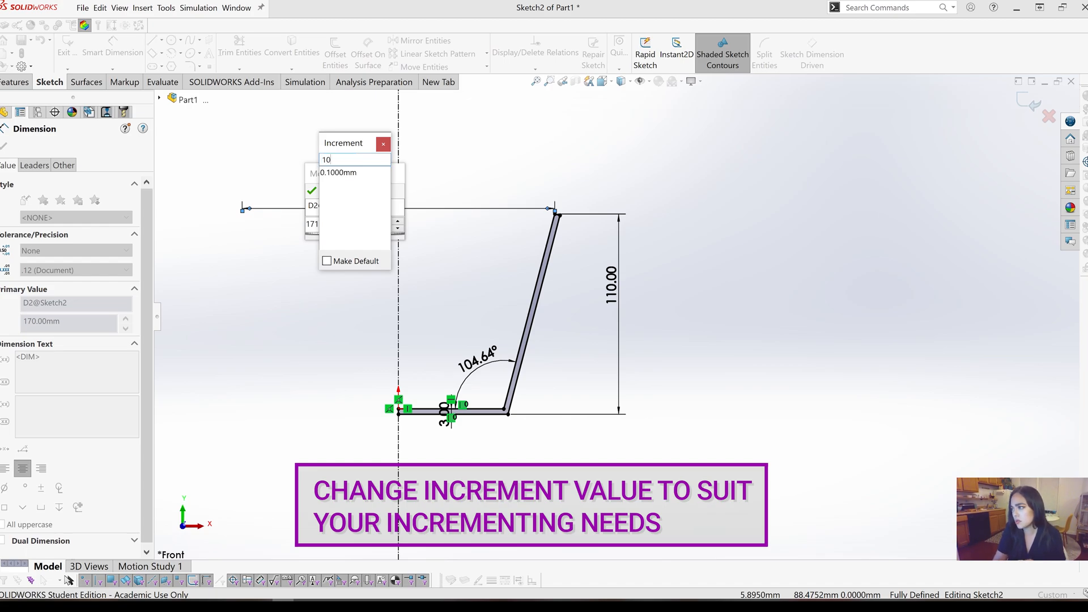
text(0)
key(Return)
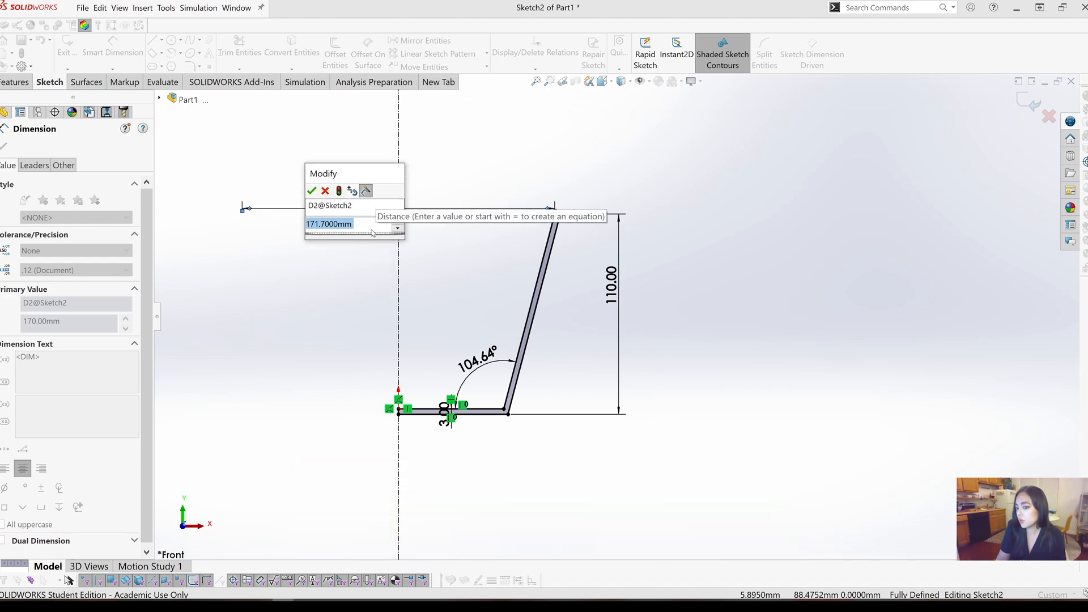
- Raise the diameter dimension in 10 mm increments to 241.7 mm and accept it
scroll(372, 232, up, 5)
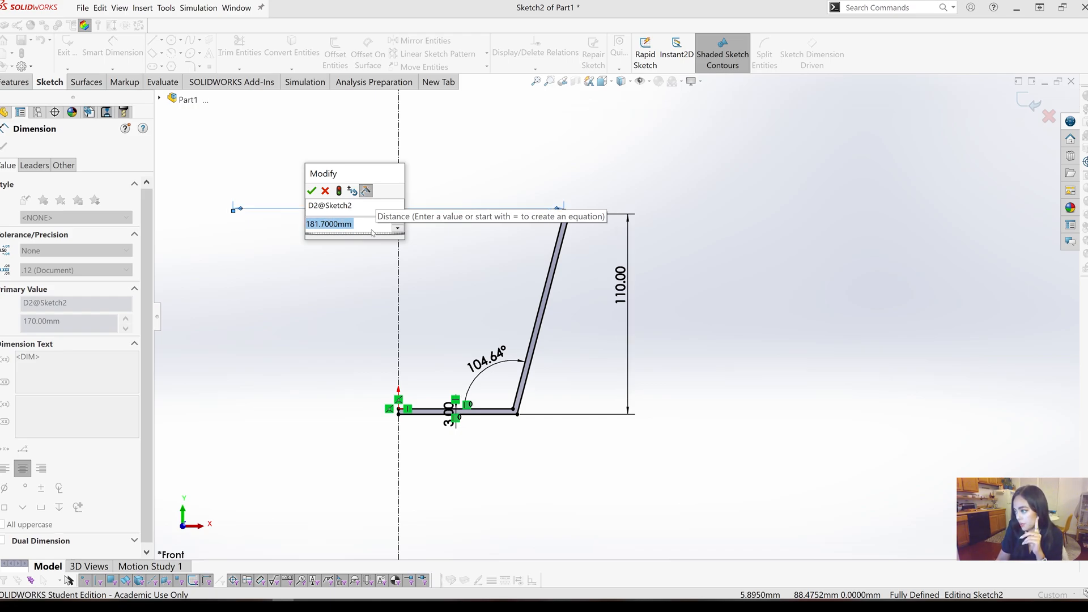
scroll(373, 232, up, 2)
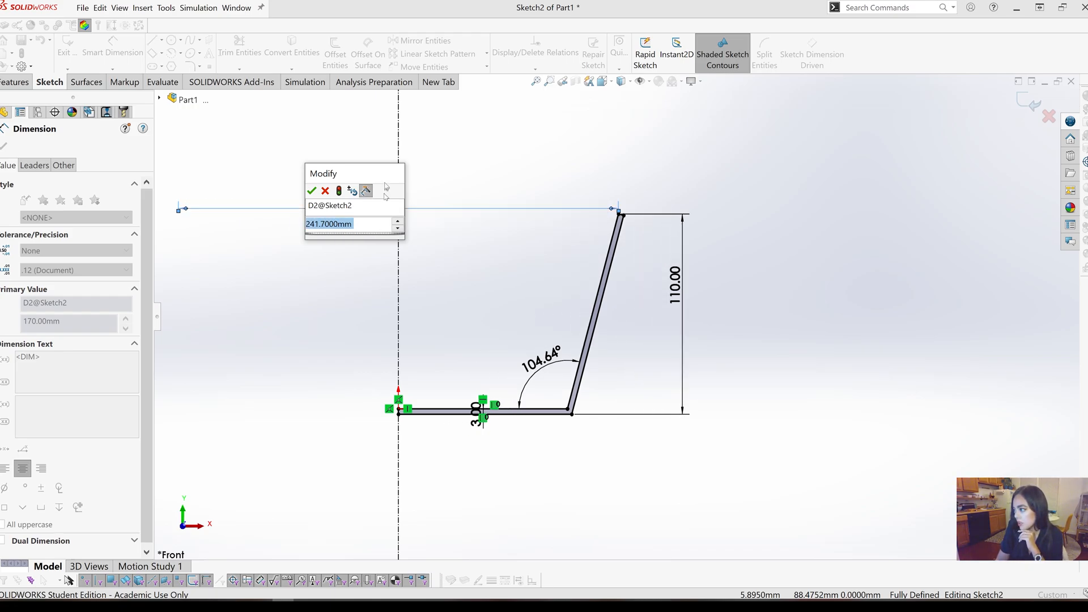
scroll(330, 374, up, 1)
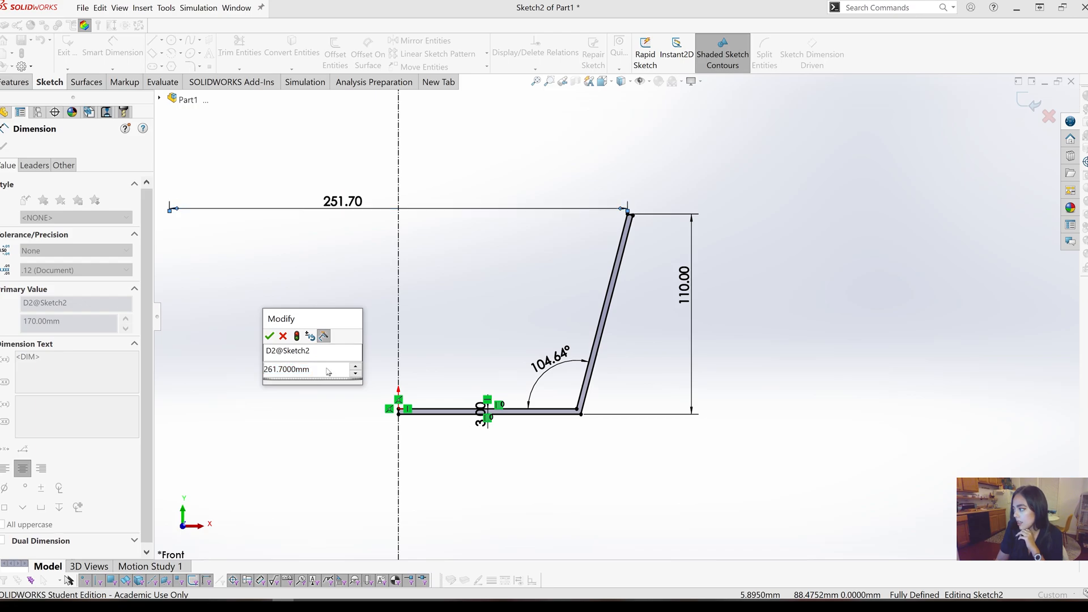
scroll(330, 374, down, 1)
key(Return)
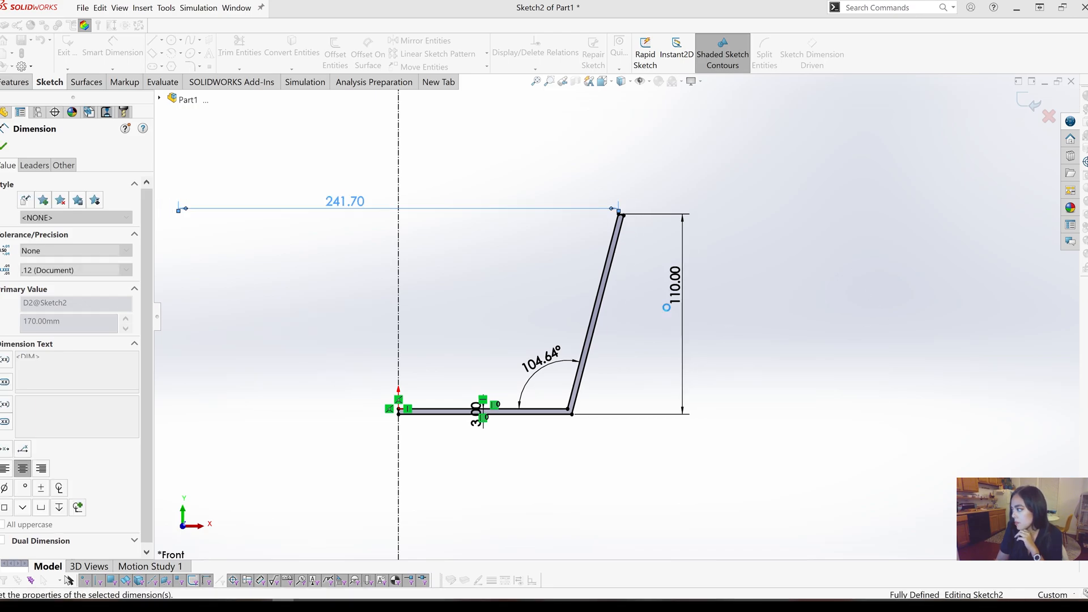
key(Escape)
- Raise the profile's overall height dimension in 0.1 mm increments to 110.5 mm
click(674, 286)
double_click(675, 285)
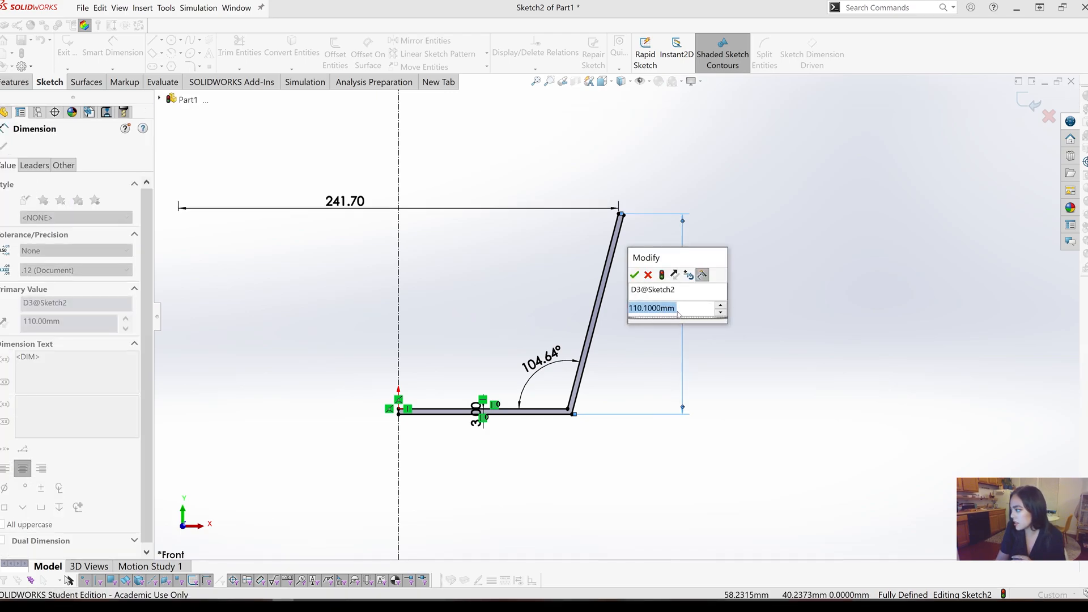
scroll(673, 314, up, 1)
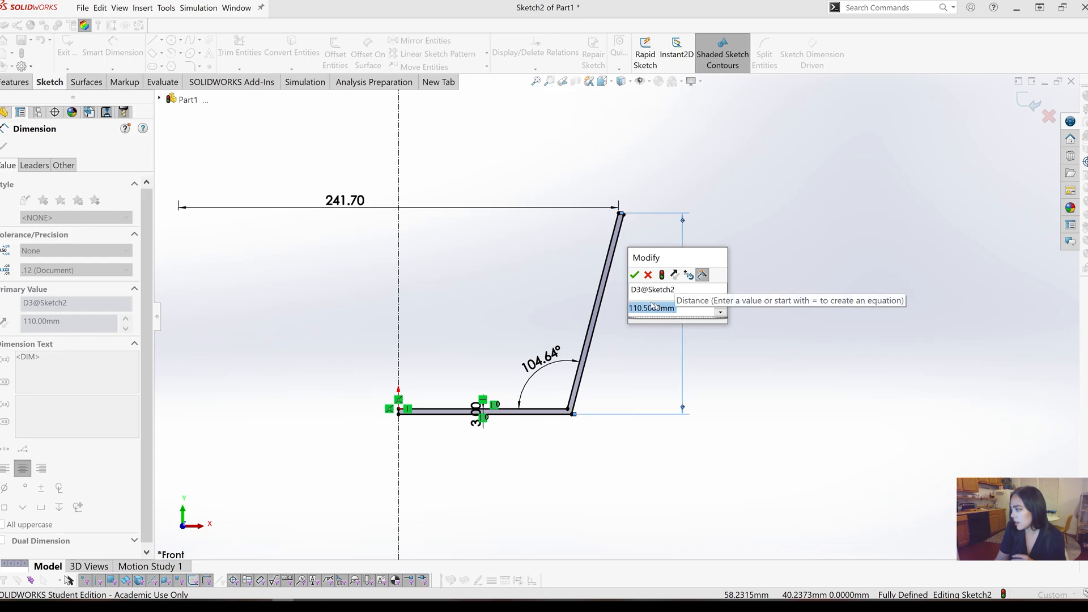
- Try to make 10 mm the default value increment, closing the increment list without confirming, and accept the height dimension
click(689, 275)
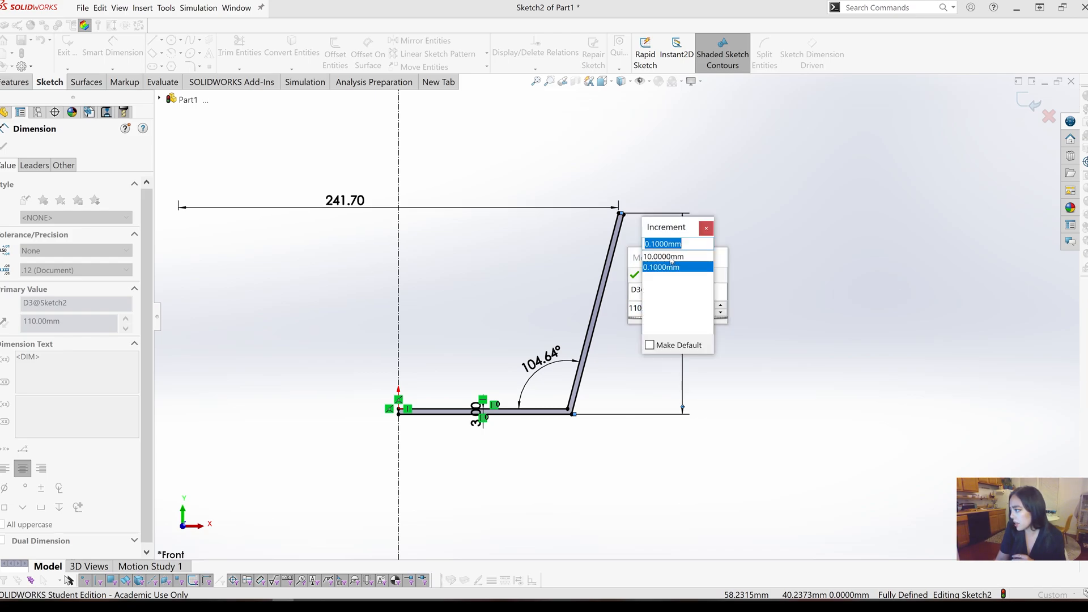
click(672, 256)
click(689, 277)
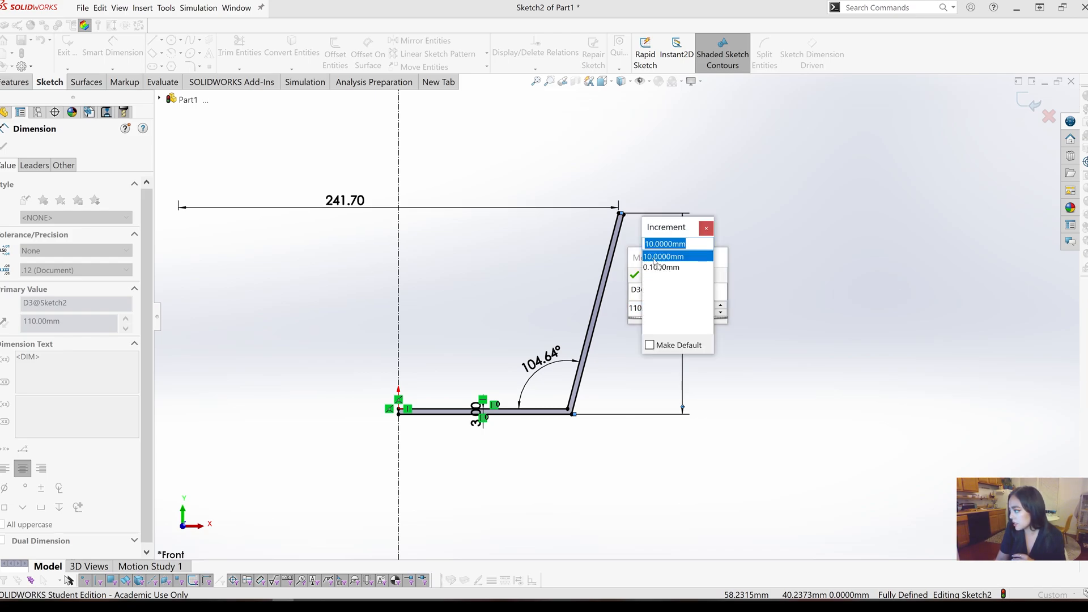
click(649, 345)
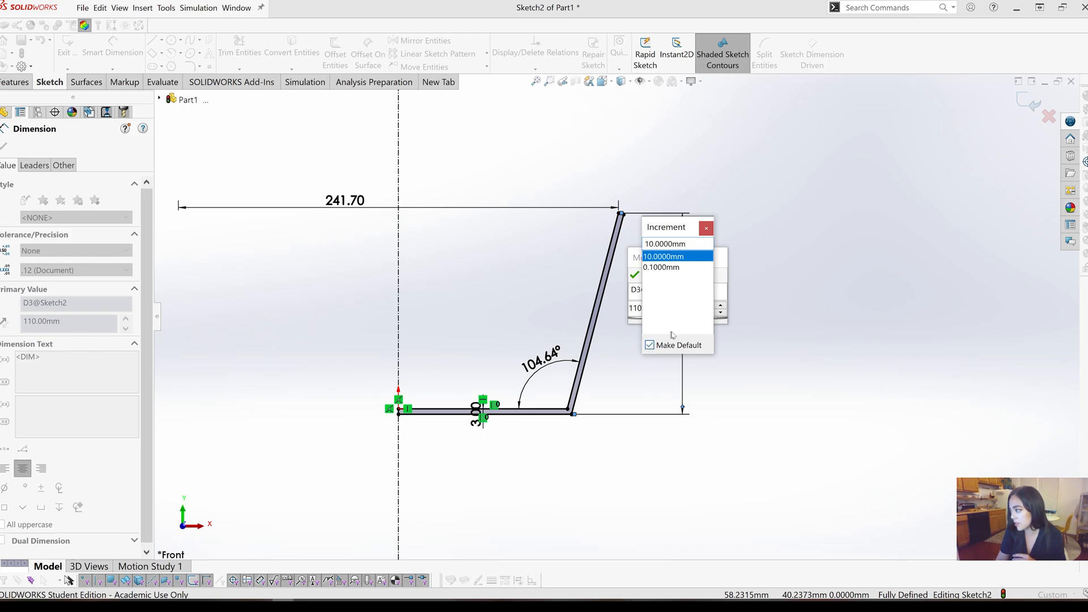
click(707, 230)
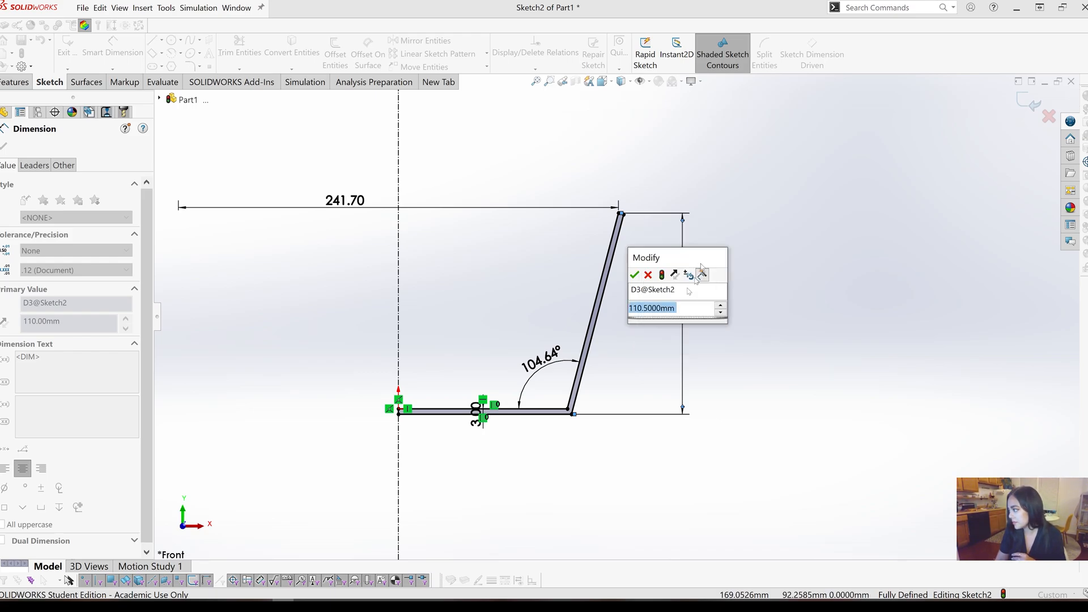
click(634, 276)
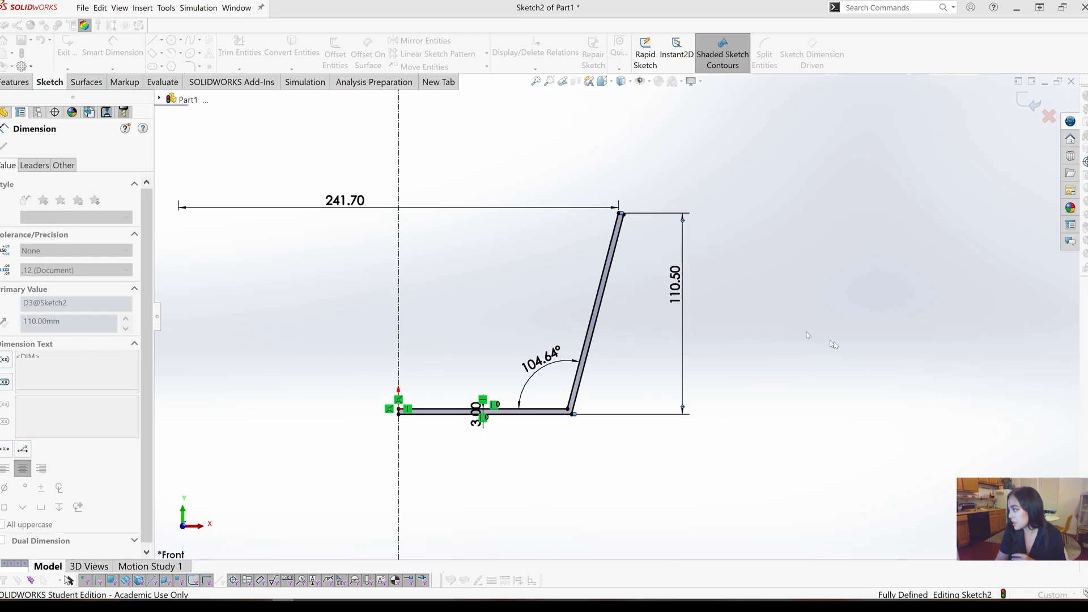
- Raise the height dimension to 110.7 mm, select the 10 mm increment and confirm it as the default
double_click(683, 300)
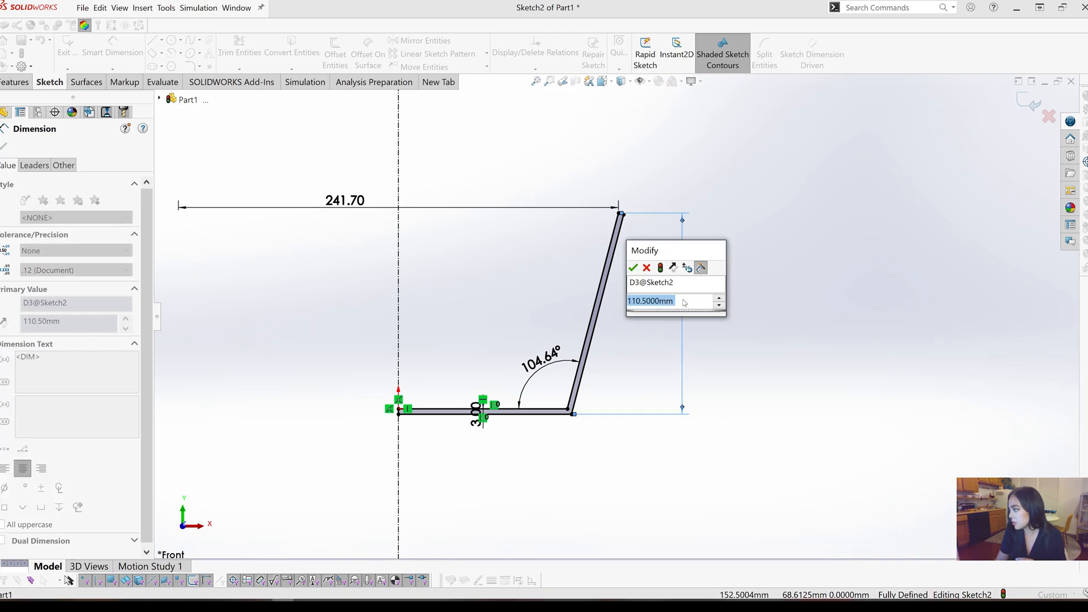
scroll(683, 300, up, 2)
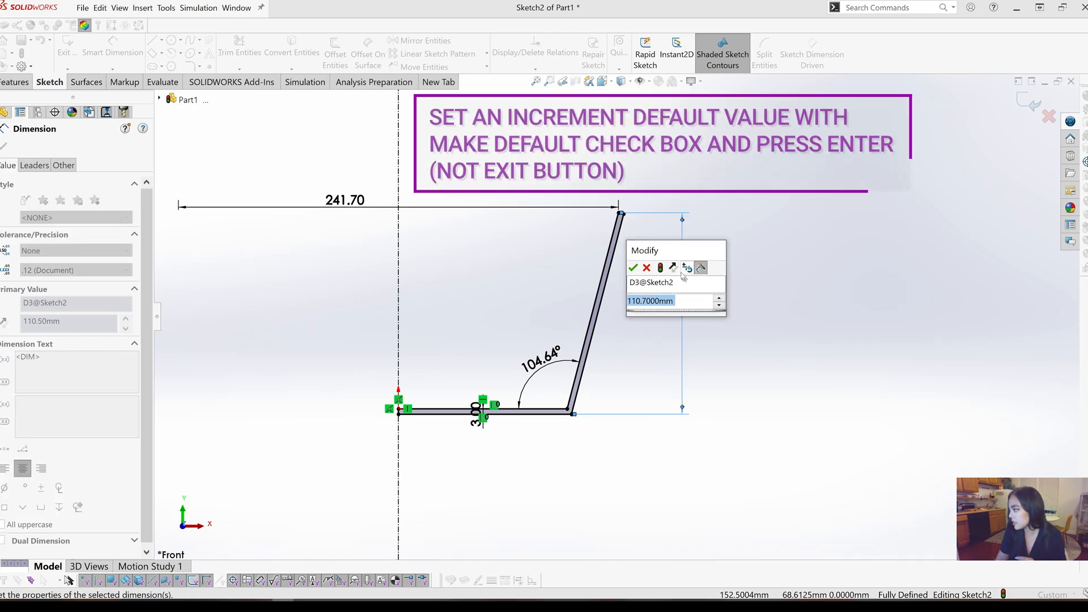
click(686, 270)
click(668, 252)
key(Return)
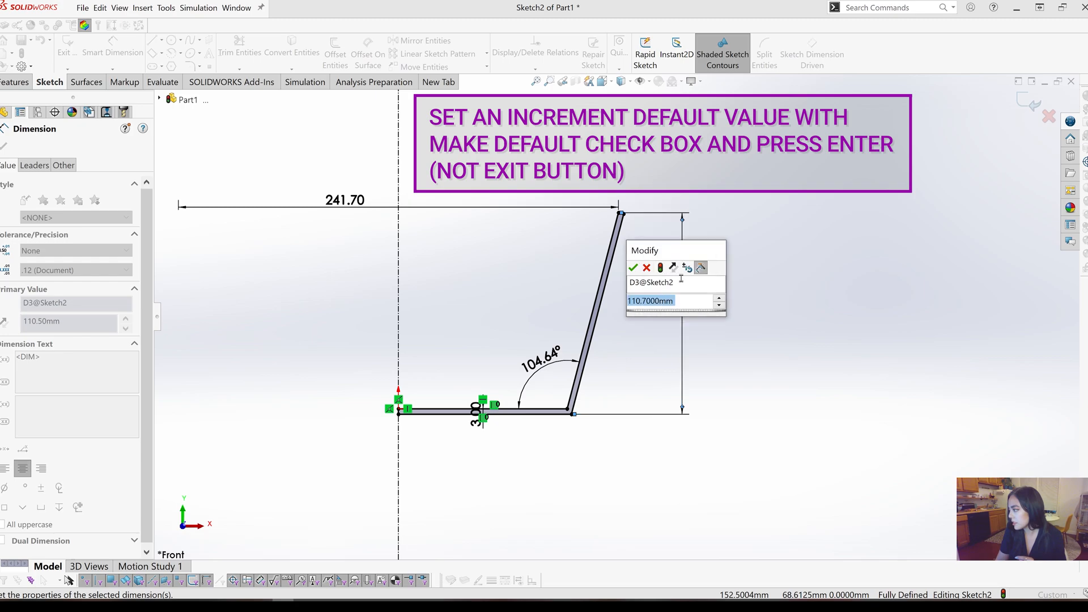
click(687, 270)
click(649, 338)
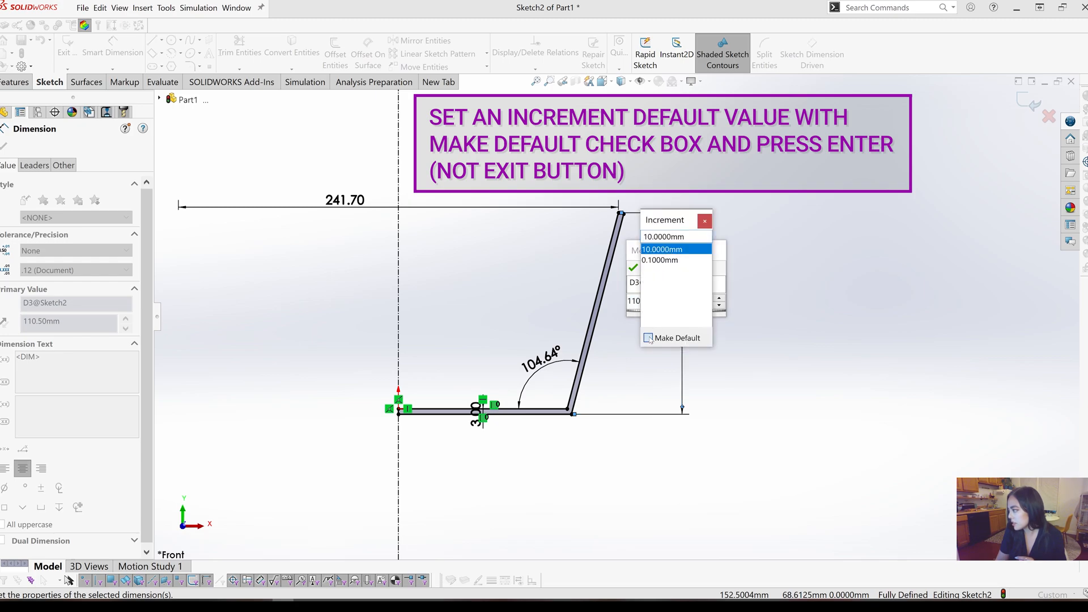
key(Return)
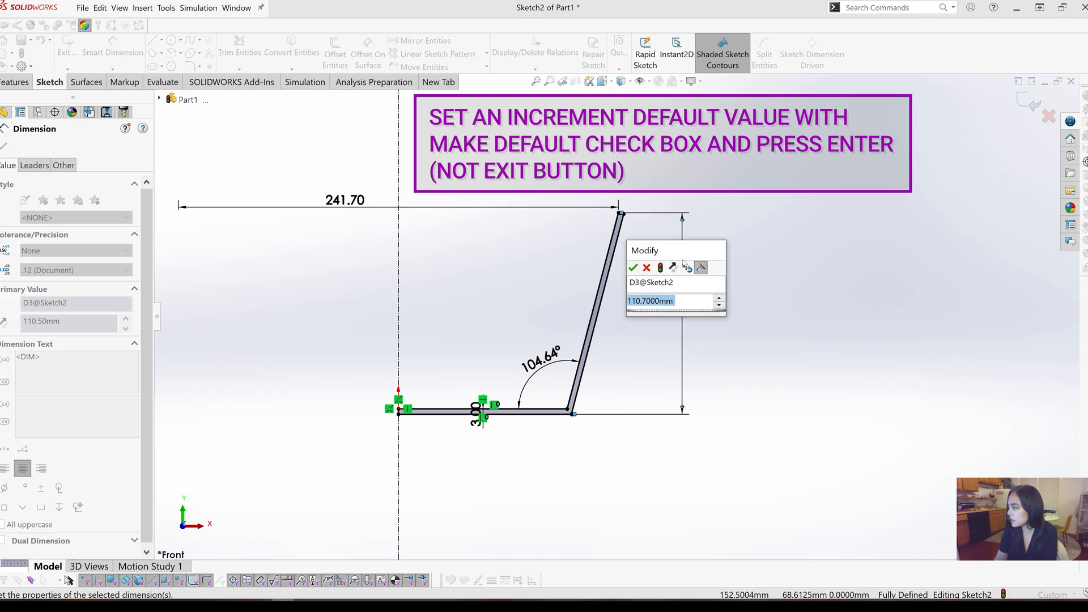
- Raise the profile's height in 10 mm increments to 140.7 mm, accept it, and exit the sketch
key(Up)
key(Up)
key(Up)
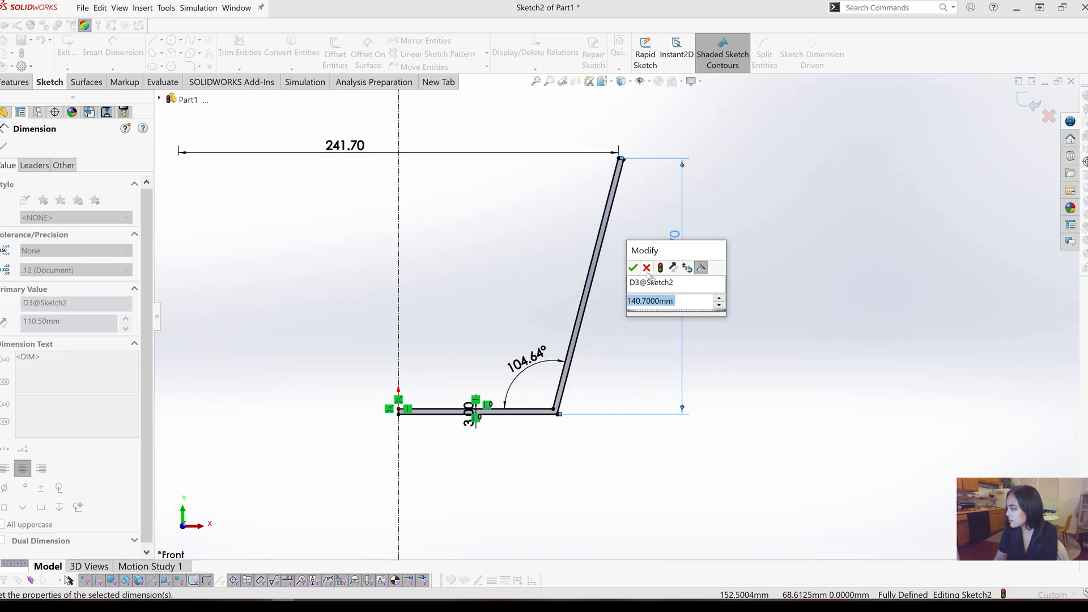
click(638, 270)
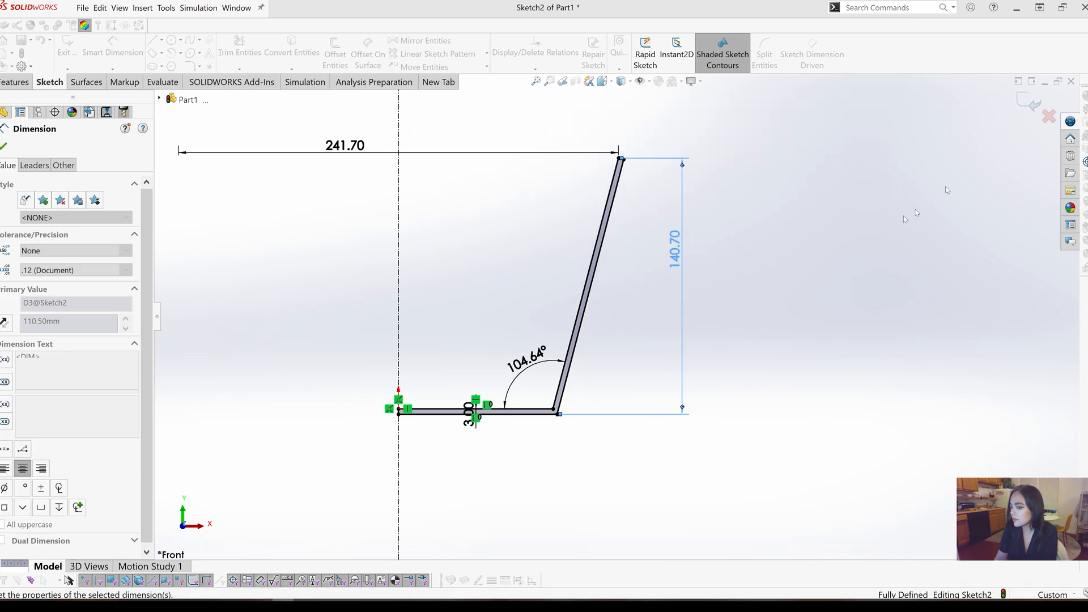
click(882, 225)
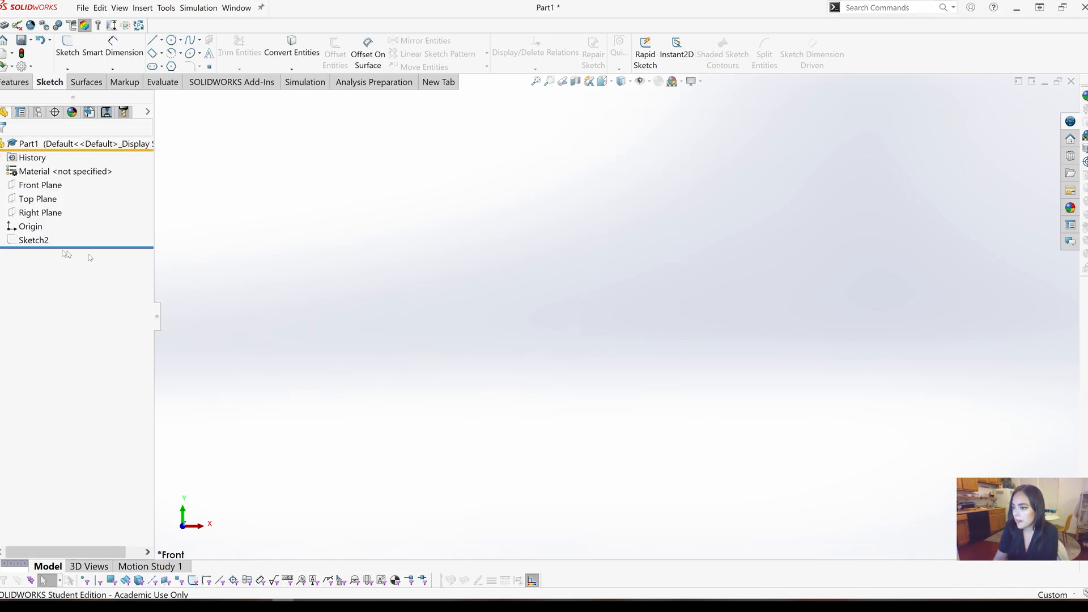
- Revolve the Sketch2 profile 360° about its vertical centerline into a solid body
click(24, 241)
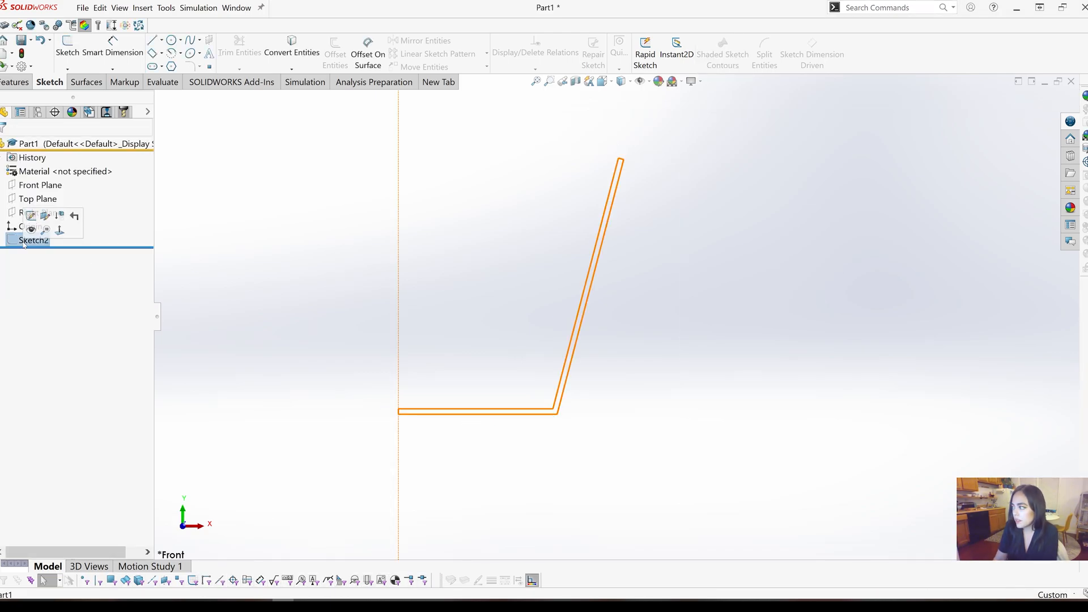
click(29, 81)
click(96, 55)
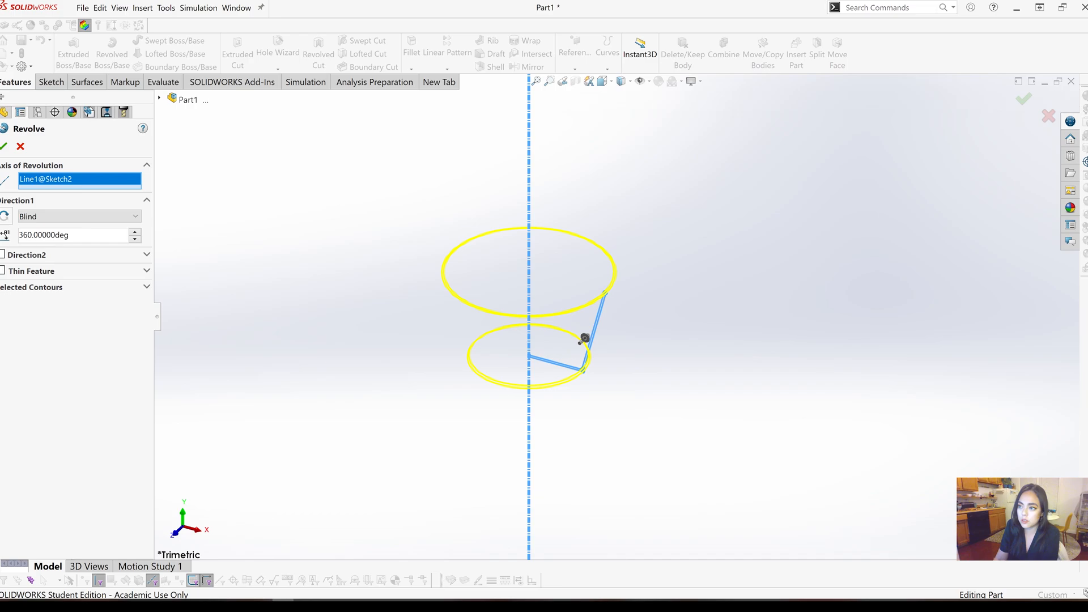
key(Return)
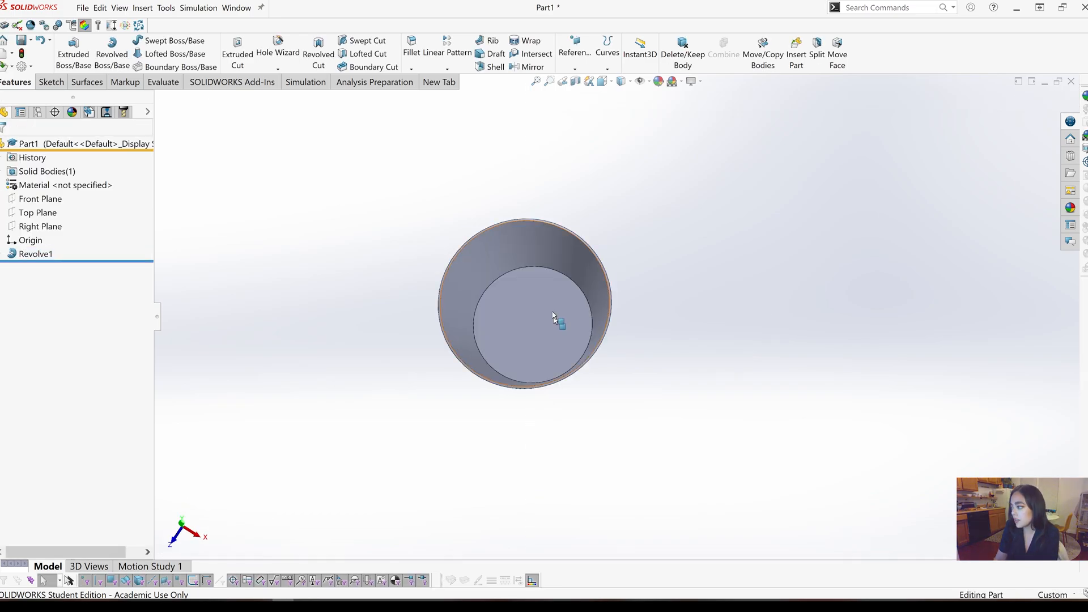
scroll(553, 312, down, 1)
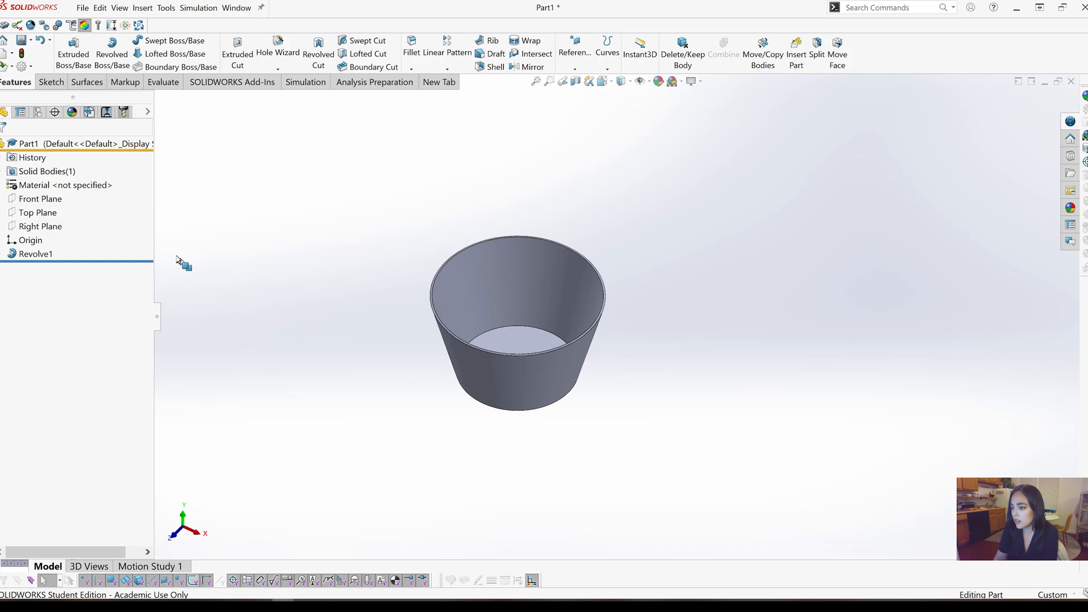
- Delete the revolved feature while keeping its profile sketch
right_click(35, 254)
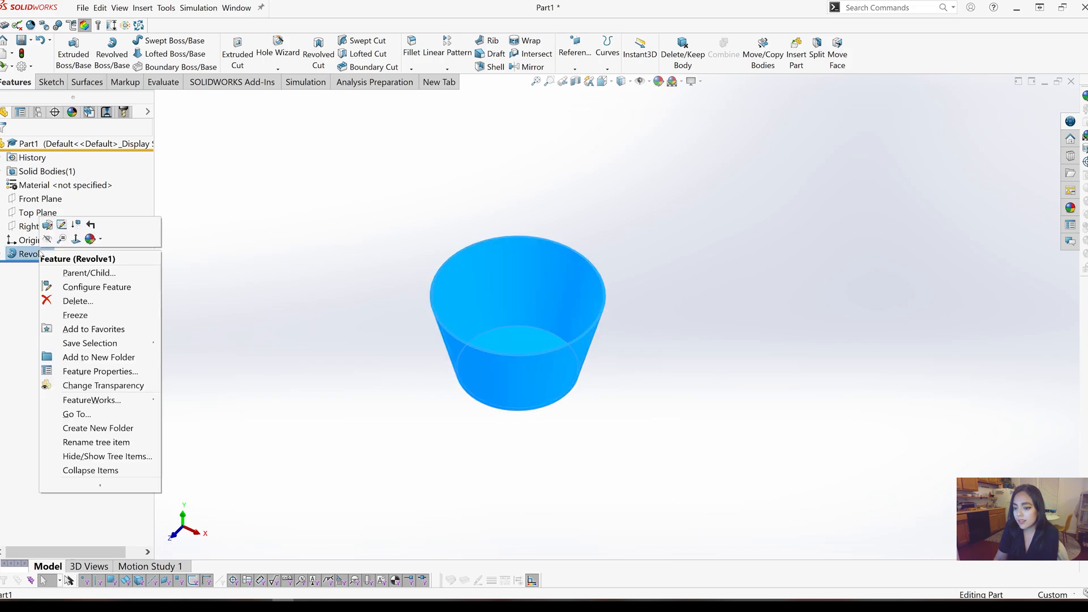
click(74, 298)
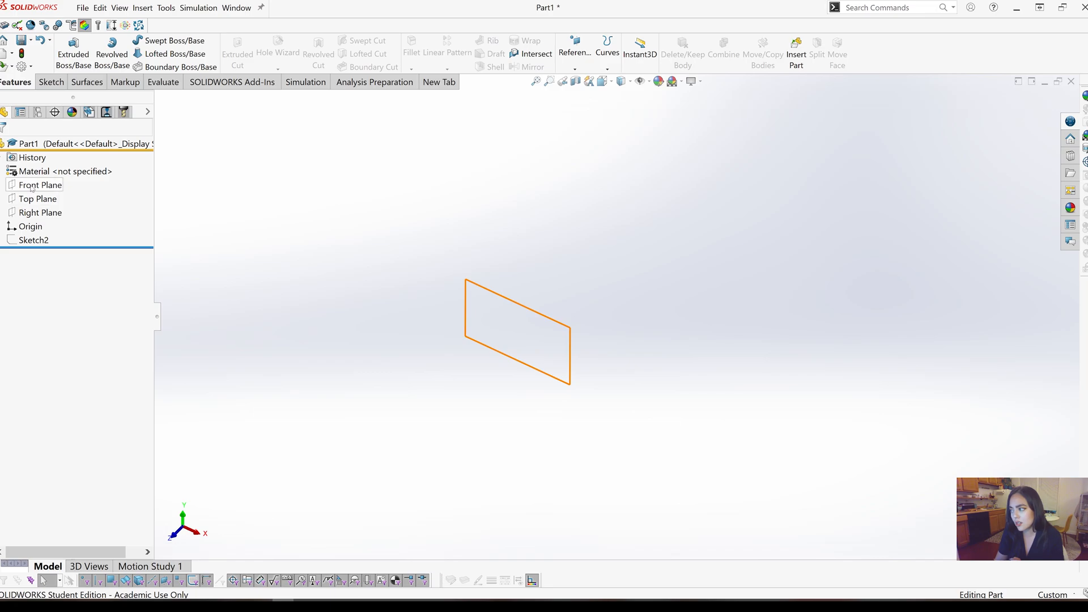
- Start a new sketch on the Front Plane and orient the view normal to it
click(32, 186)
click(39, 172)
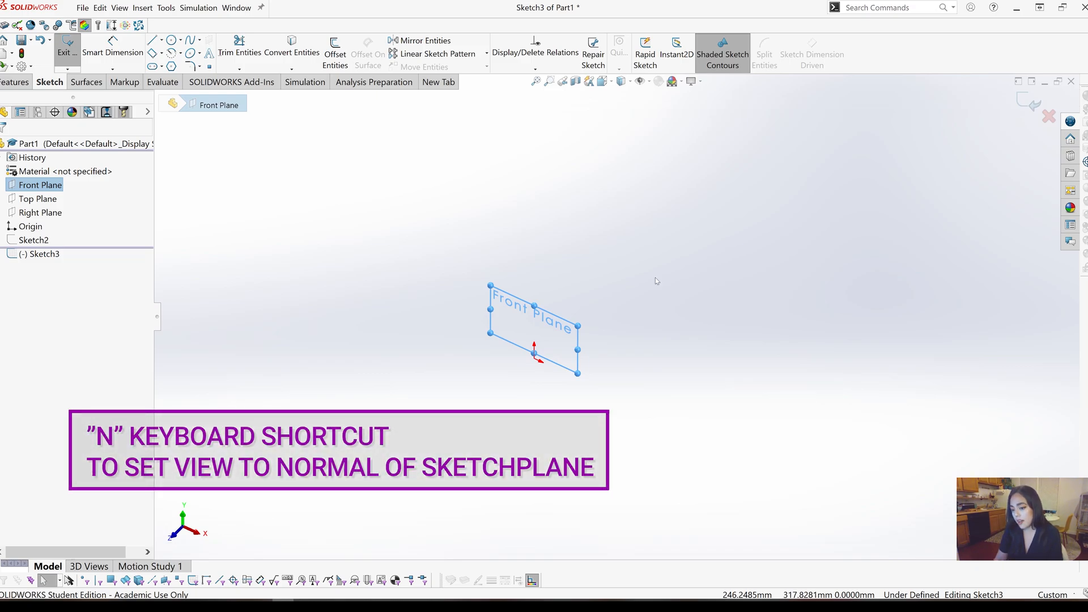
key(n)
click(611, 82)
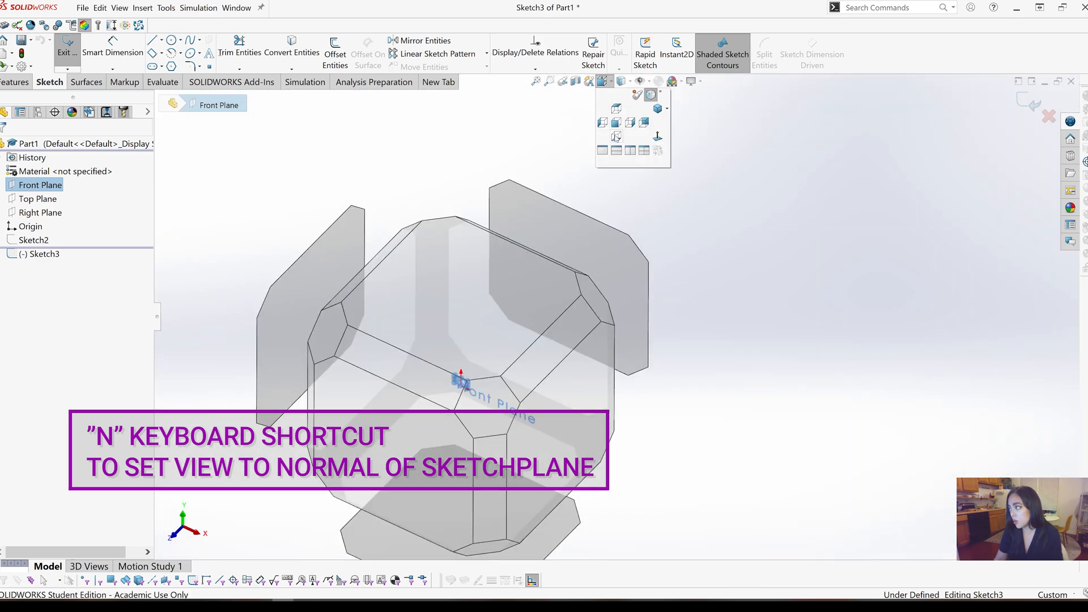
click(657, 139)
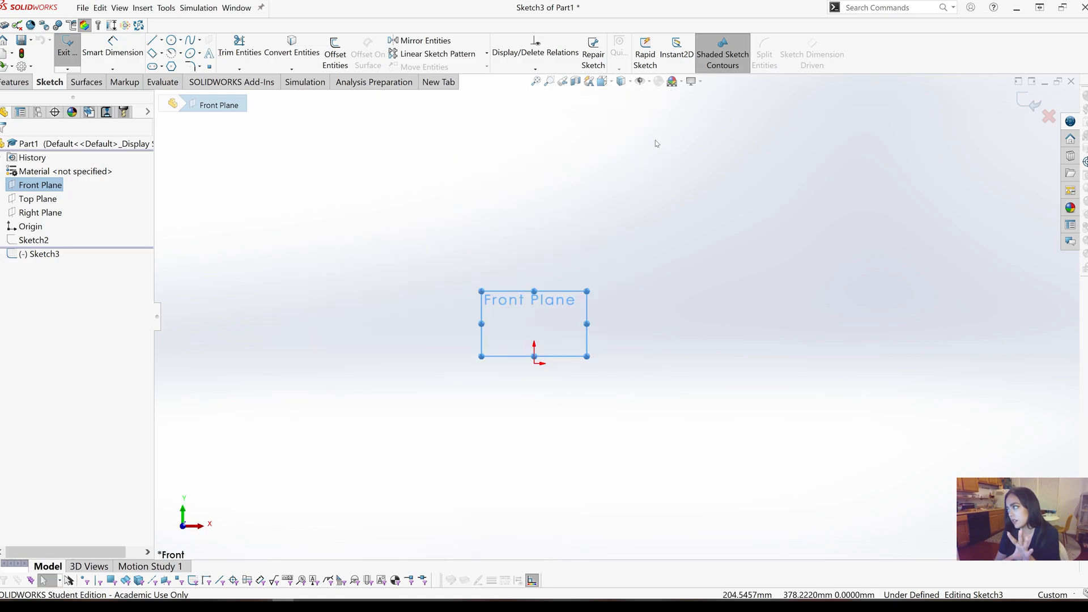
scroll(628, 227, down, 2)
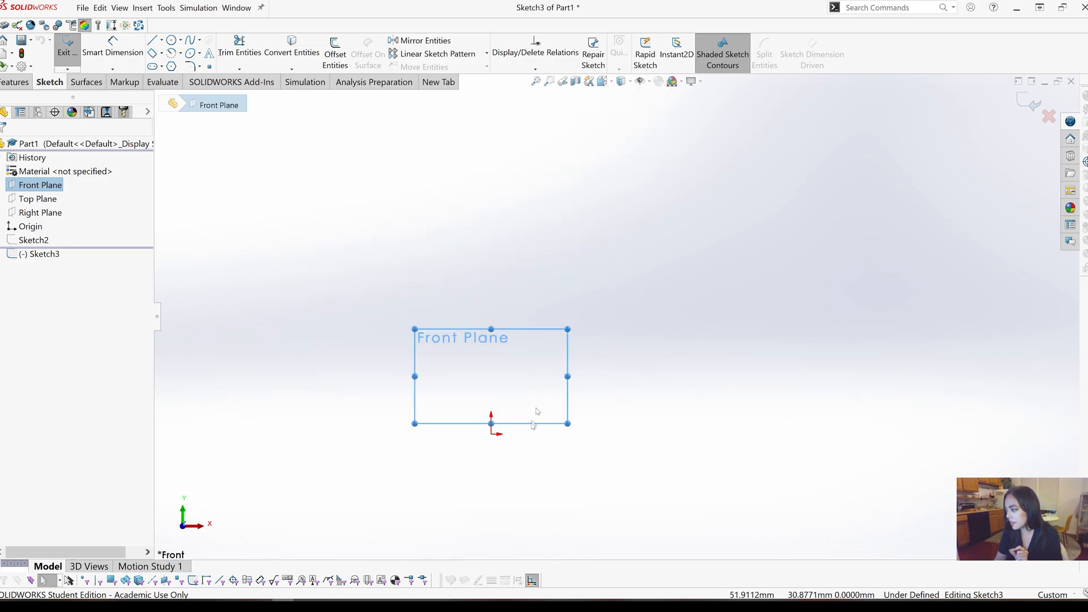
scroll(533, 430, up, 2)
scroll(518, 481, down, 1)
click(649, 425)
scroll(646, 414, down, 1)
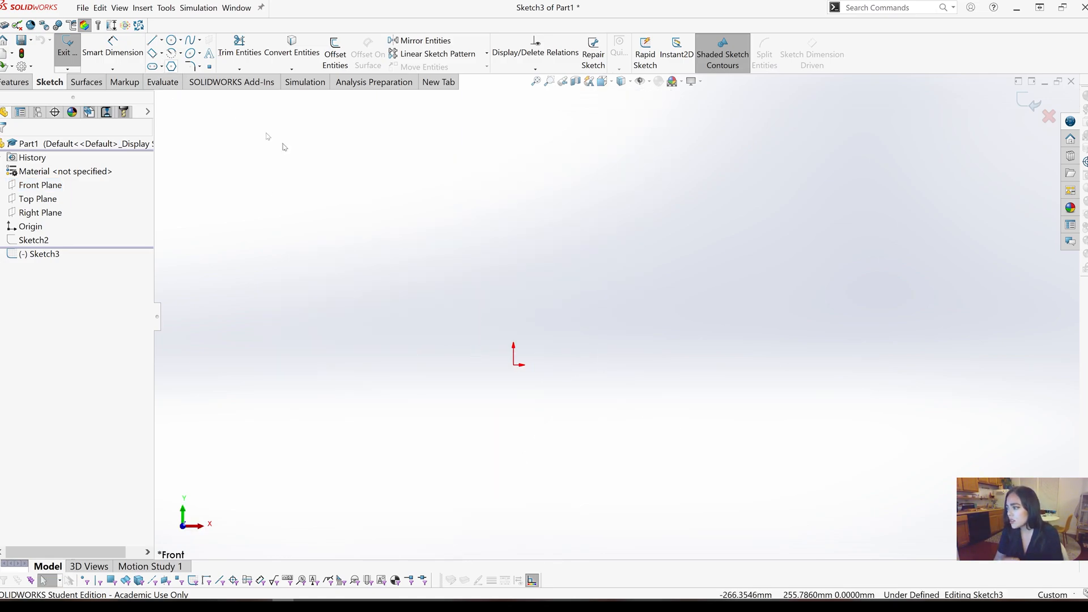
- Sketch a corner rectangle about 185 mm wide and 158 mm high, with its bottom edge level with the origin
click(161, 53)
click(189, 66)
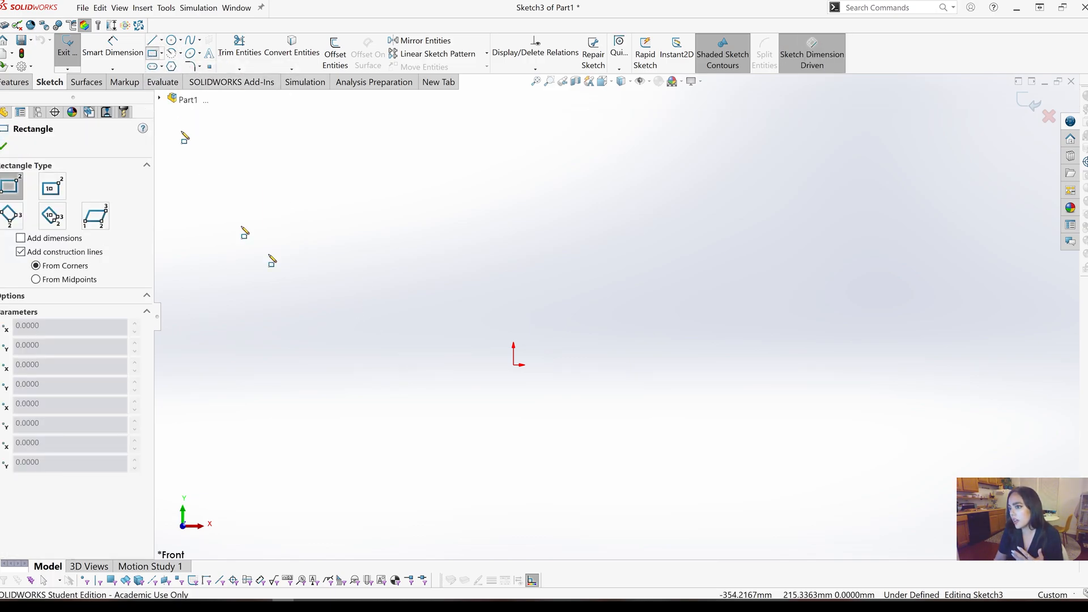
click(435, 365)
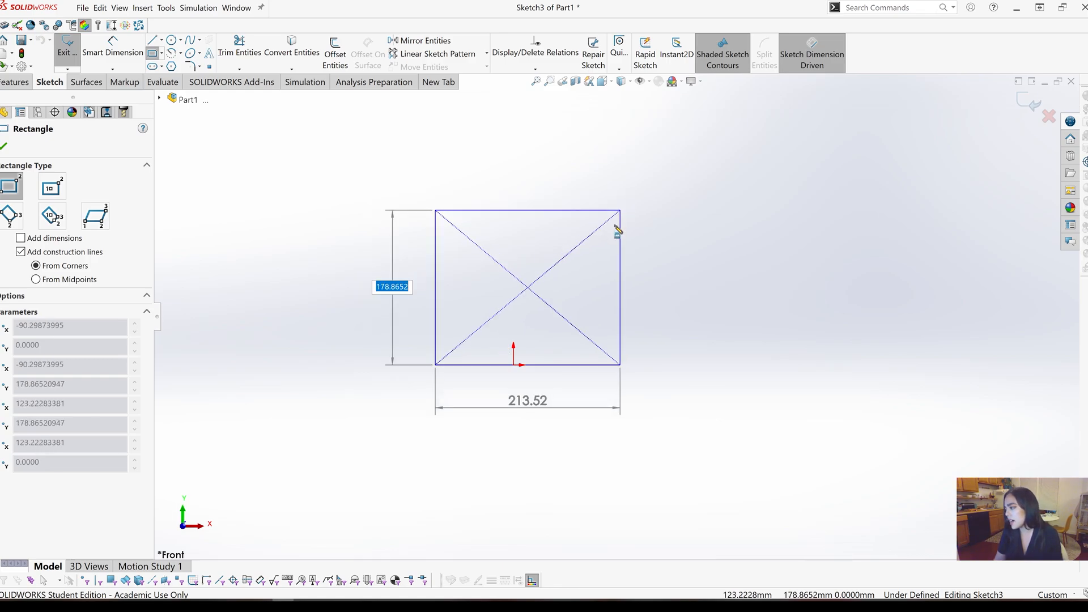
click(595, 228)
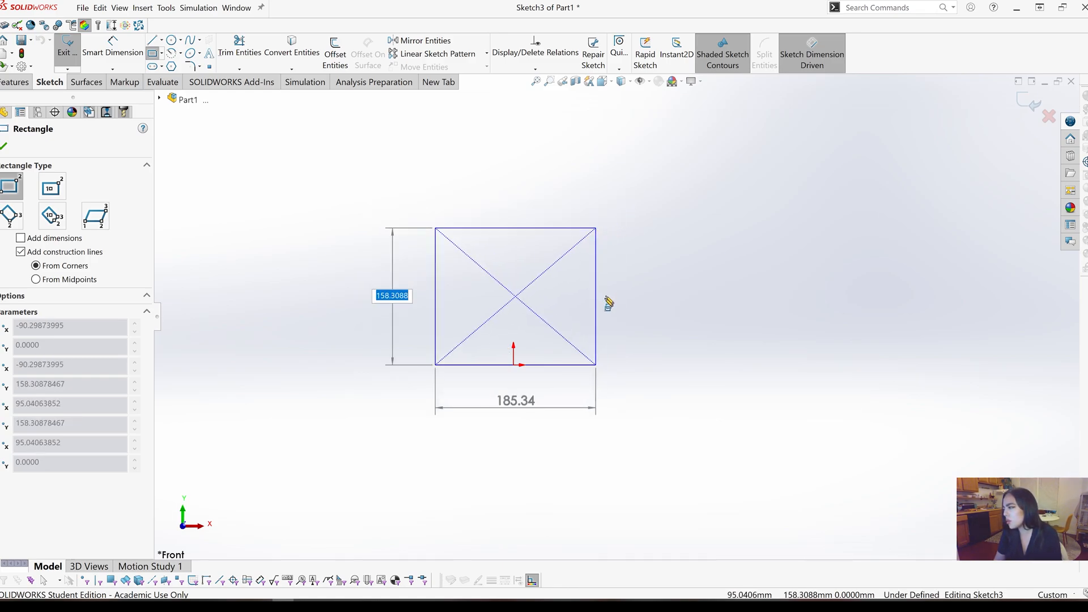
scroll(624, 359, down, 1)
key(Escape)
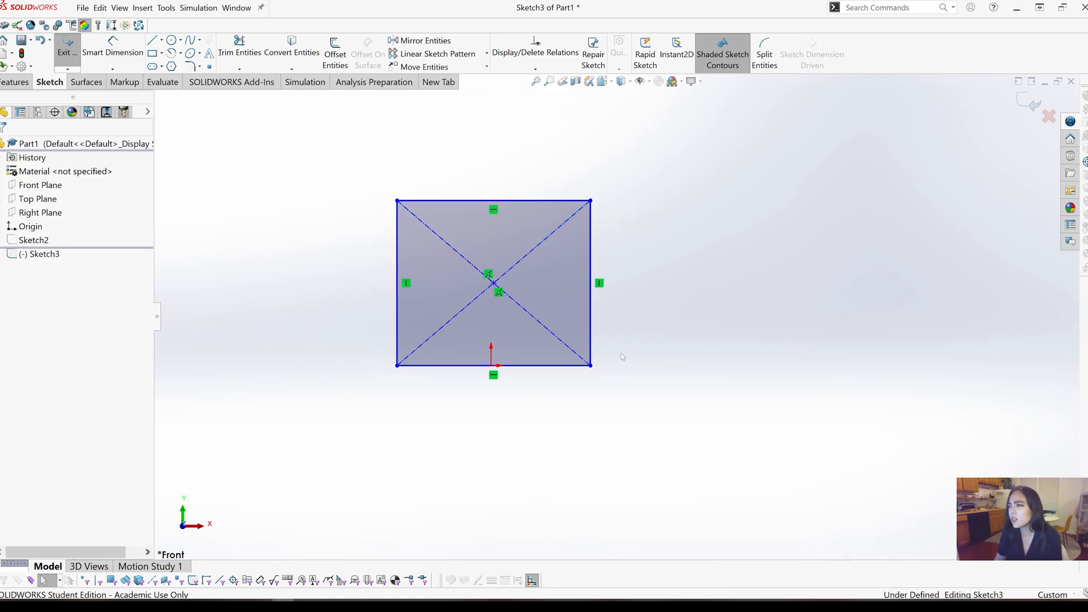
- Sketch two circles about 35 mm and 36 mm in diameter inside the rectangle, one lower near the origin, one upper beside its center
click(171, 39)
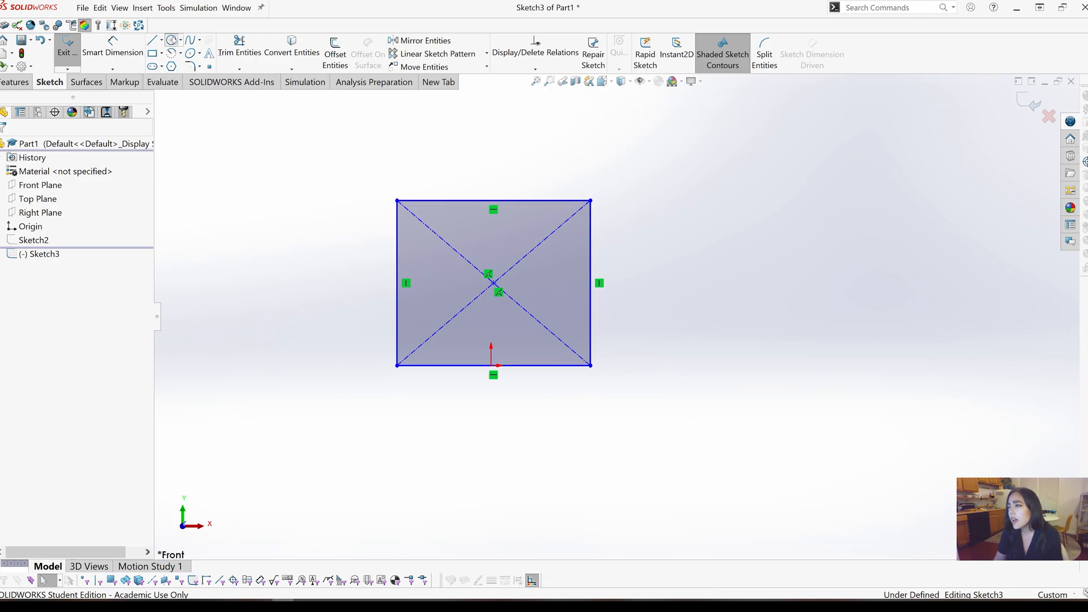
click(482, 330)
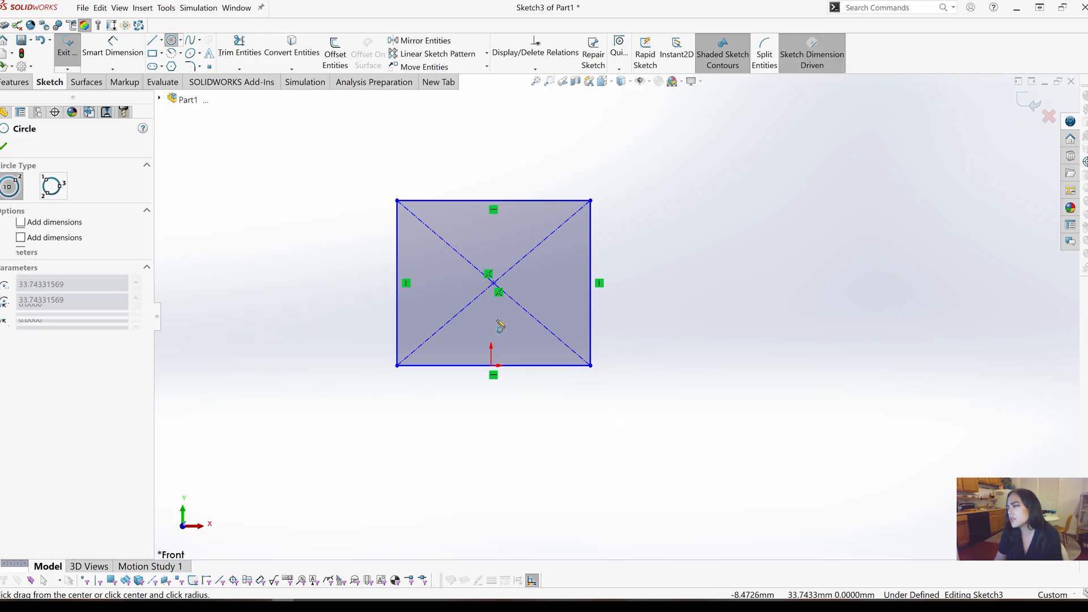
click(501, 326)
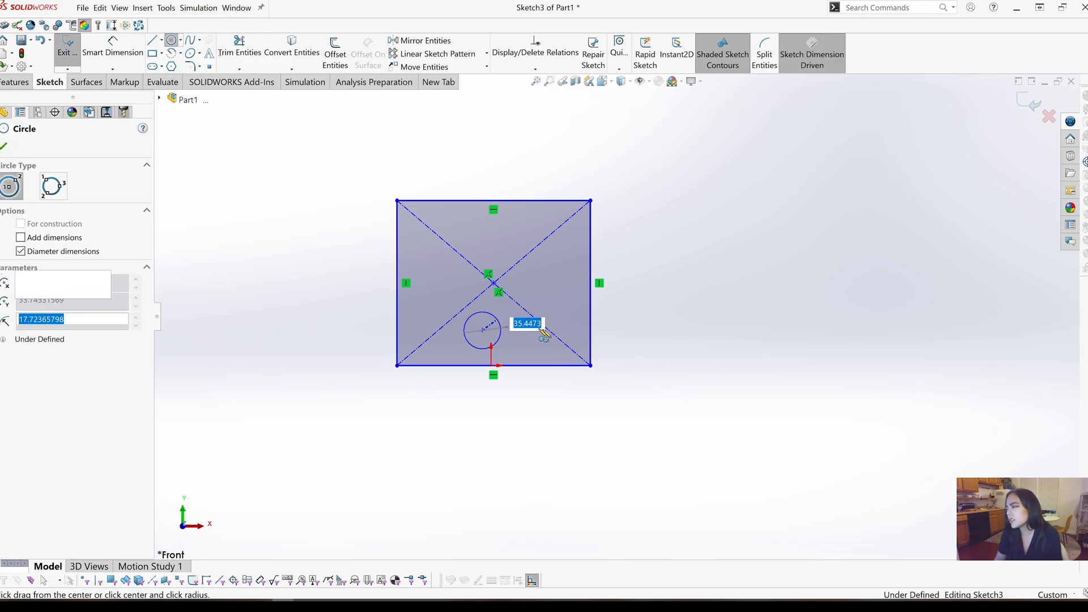
click(529, 282)
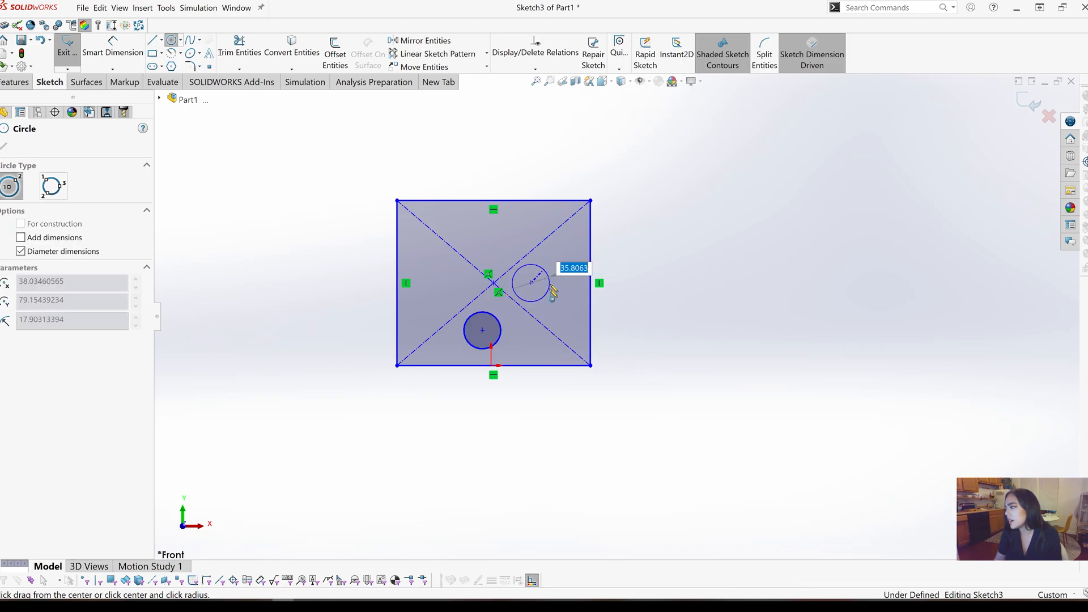
click(548, 290)
scroll(534, 276, up, 3)
scroll(533, 368, up, 2)
key(Escape)
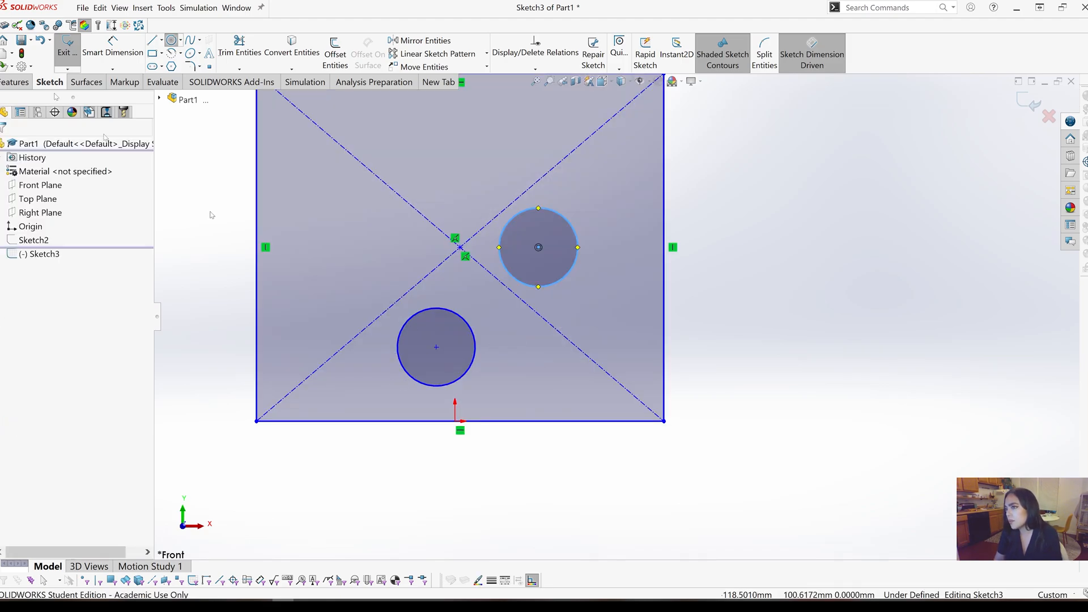
- Dimension the lower circle vertically from the rectangle's bottom edge and set its arc condition to Min
click(116, 51)
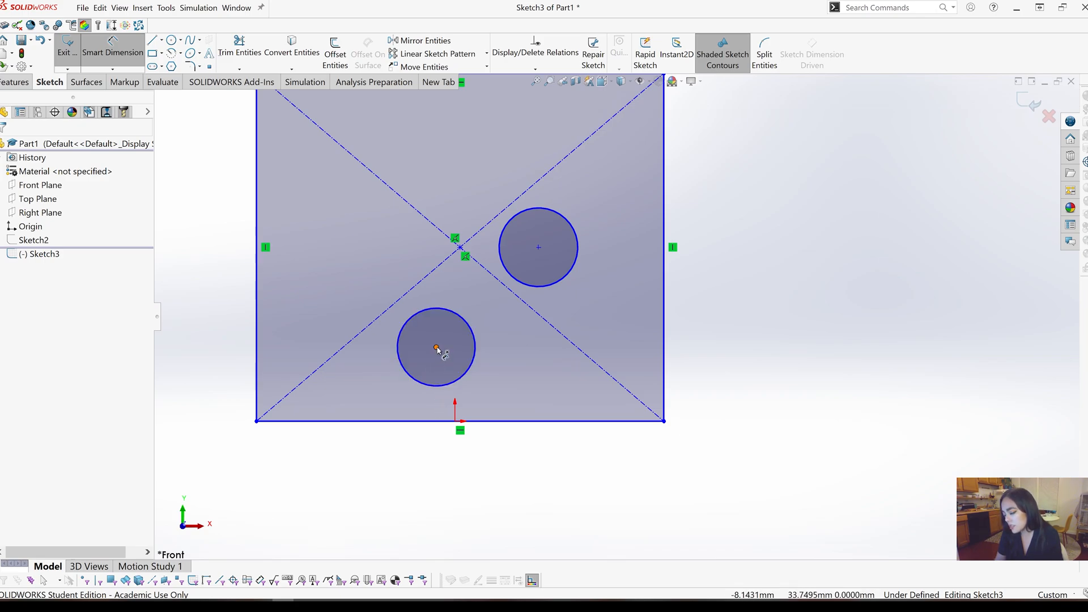
click(430, 387)
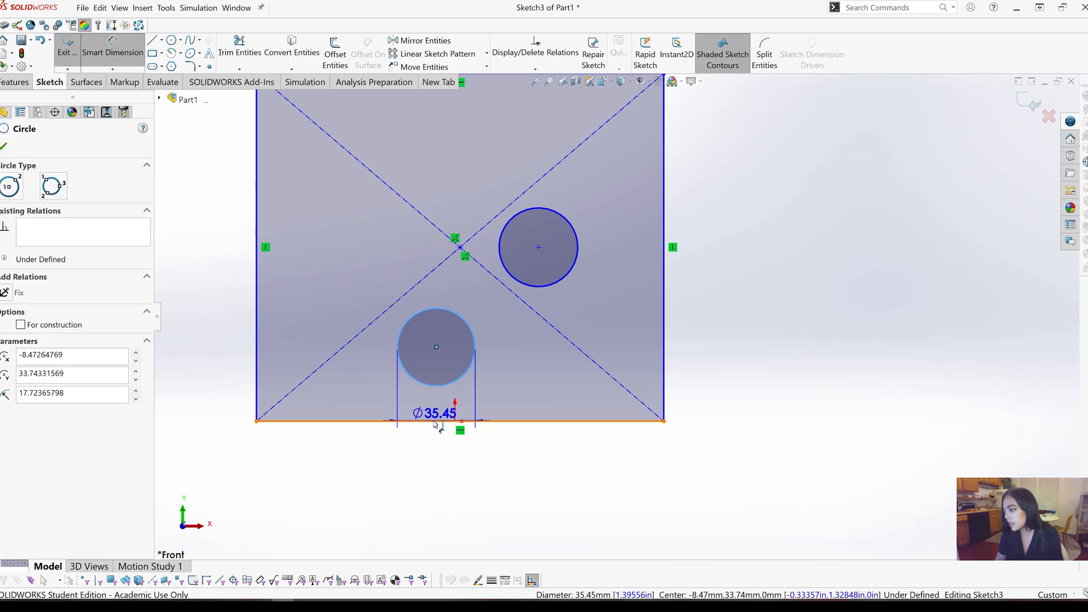
click(395, 412)
scroll(396, 412, up, 2)
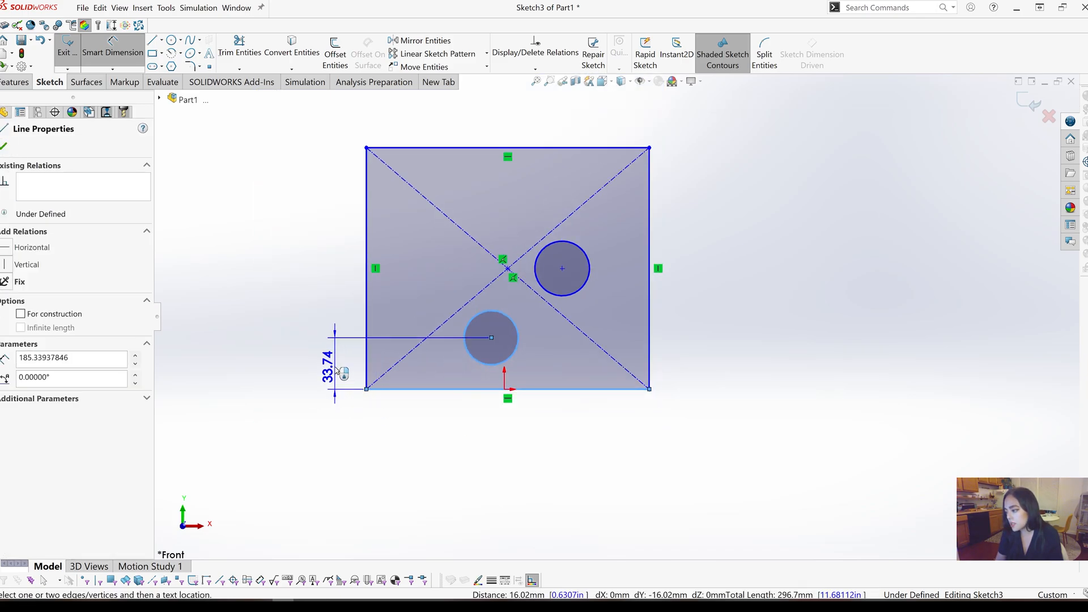
click(336, 369)
click(340, 371)
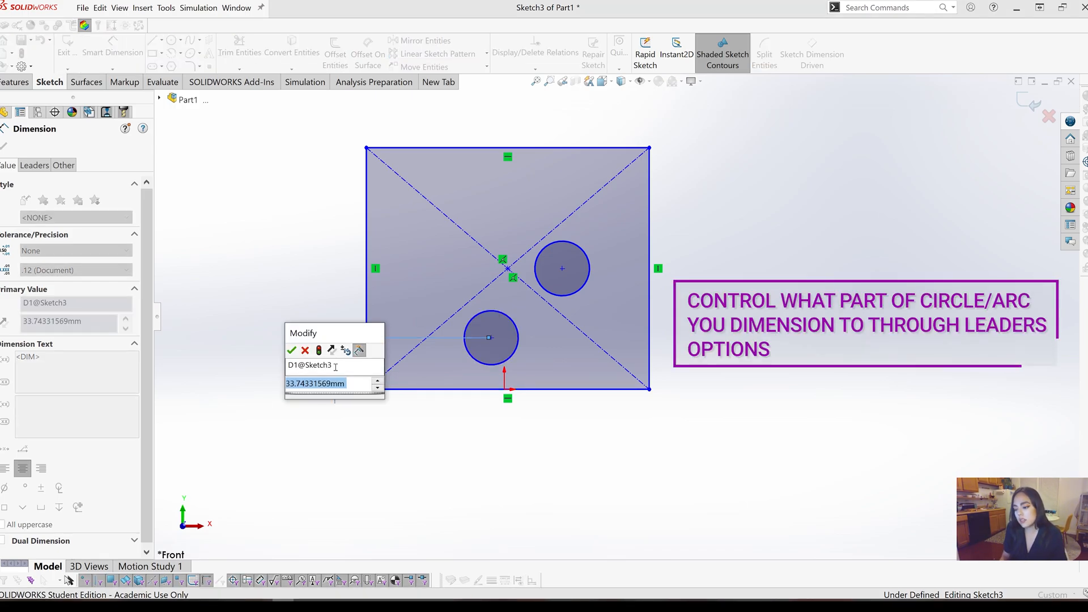
click(292, 351)
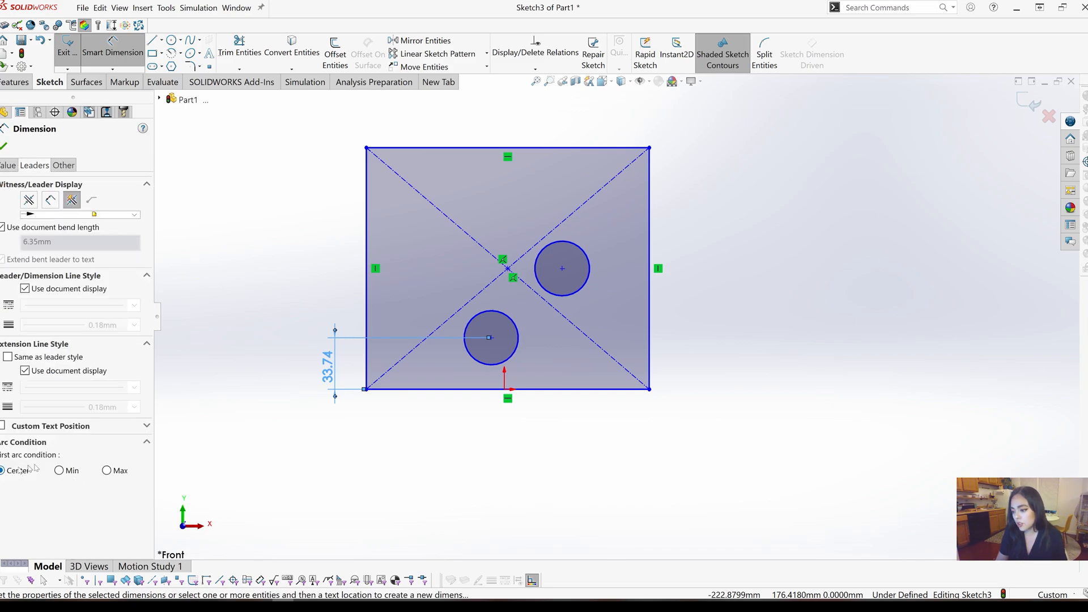
click(59, 470)
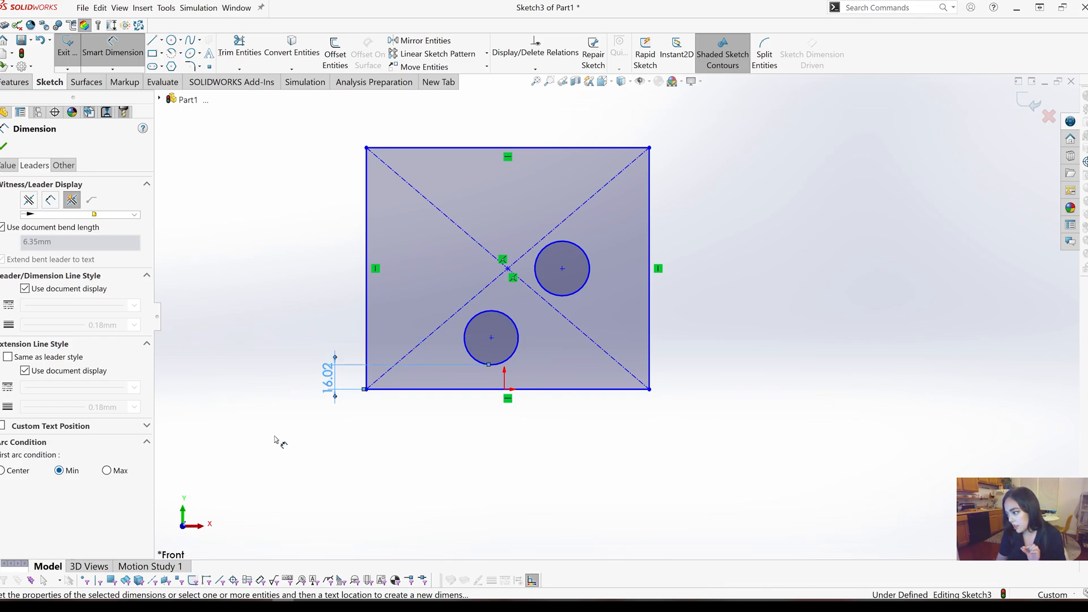
click(431, 425)
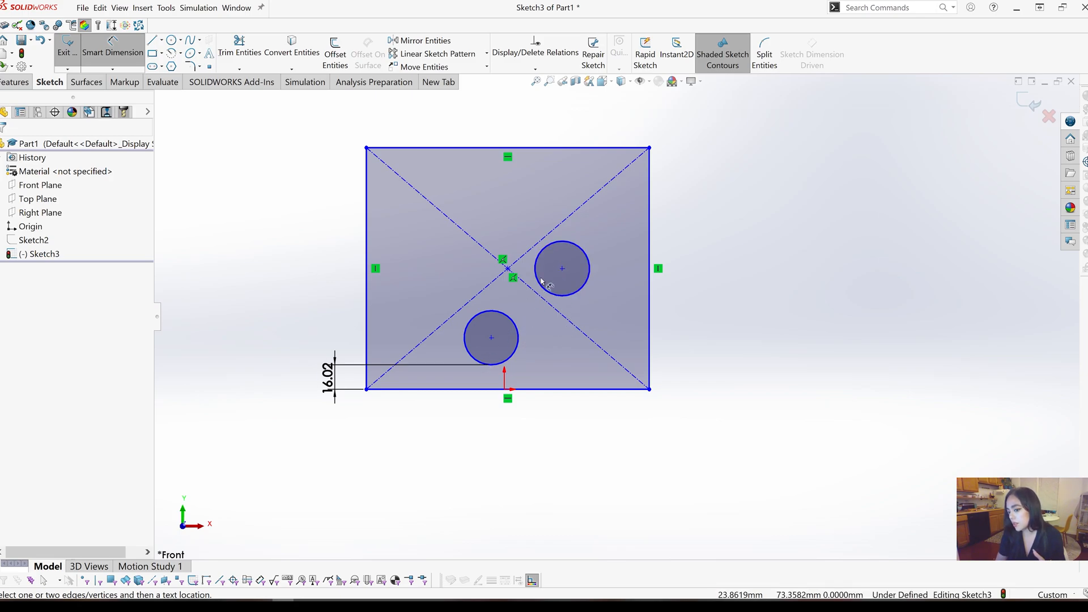
- Add an aligned dimension between the two circles, placed outside the rectangle's upper-left corner, and accept its value
scroll(654, 266, down, 1)
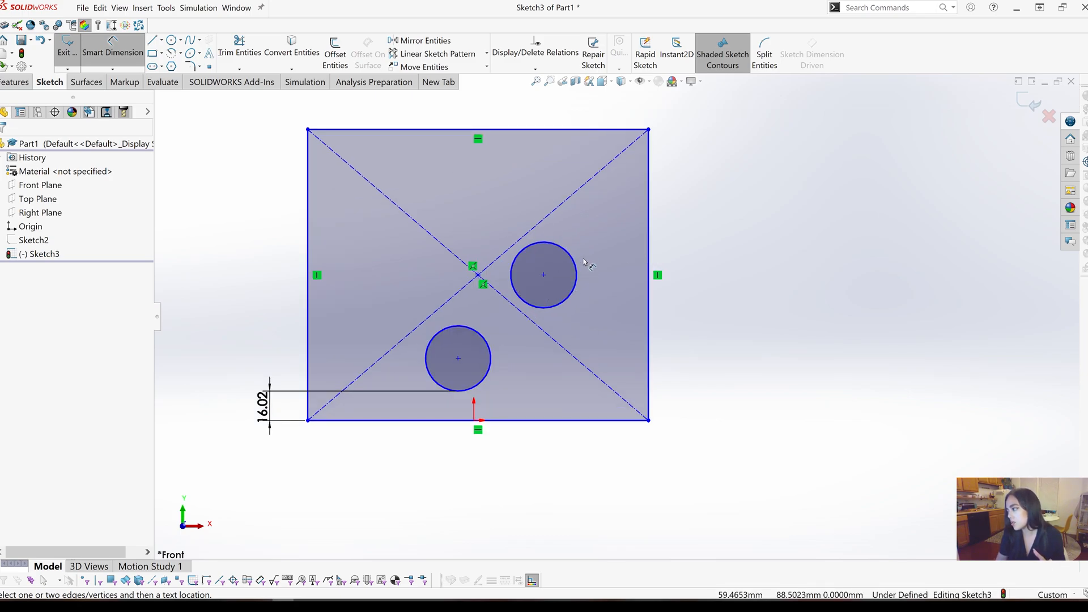
click(518, 301)
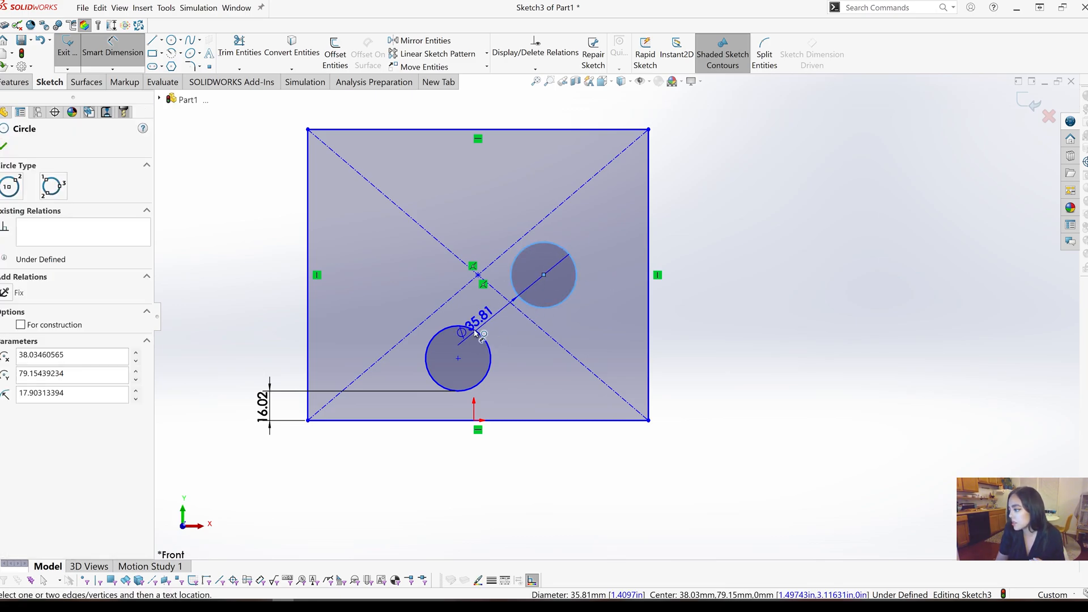
click(479, 335)
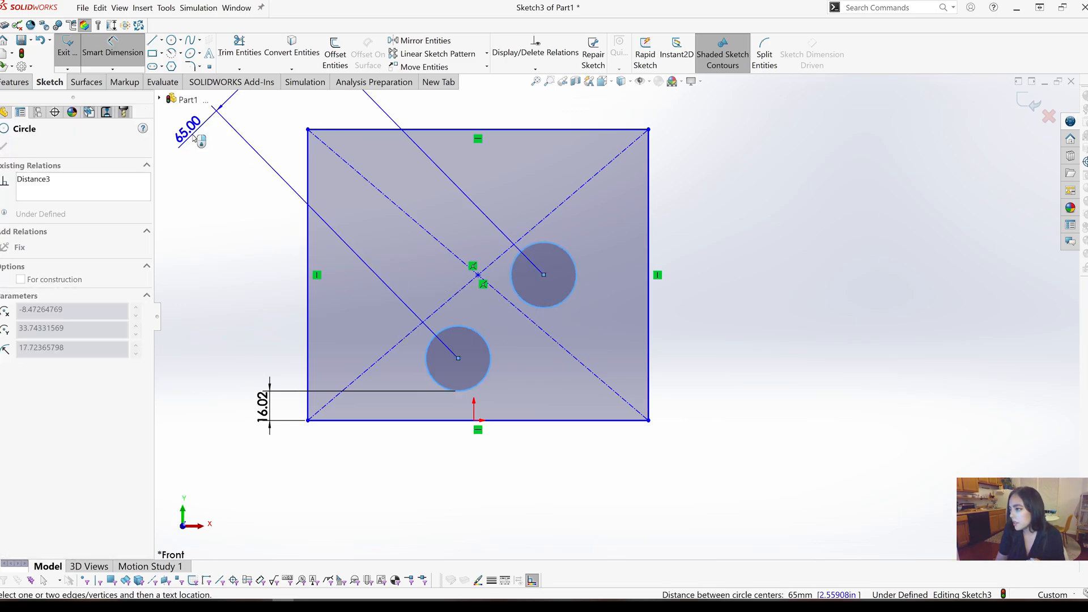
click(242, 154)
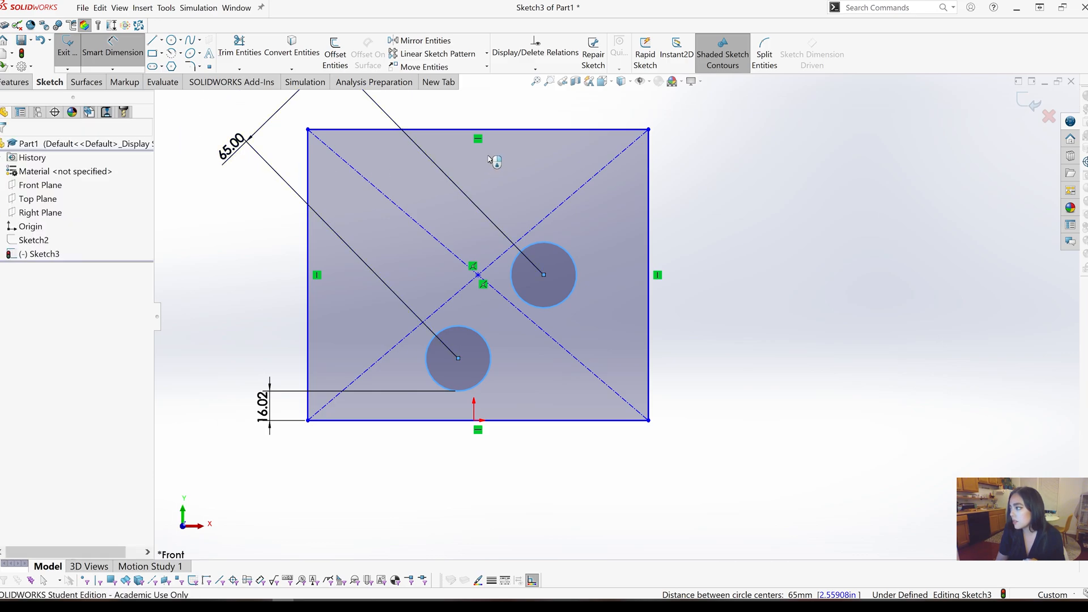
scroll(517, 151, up, 2)
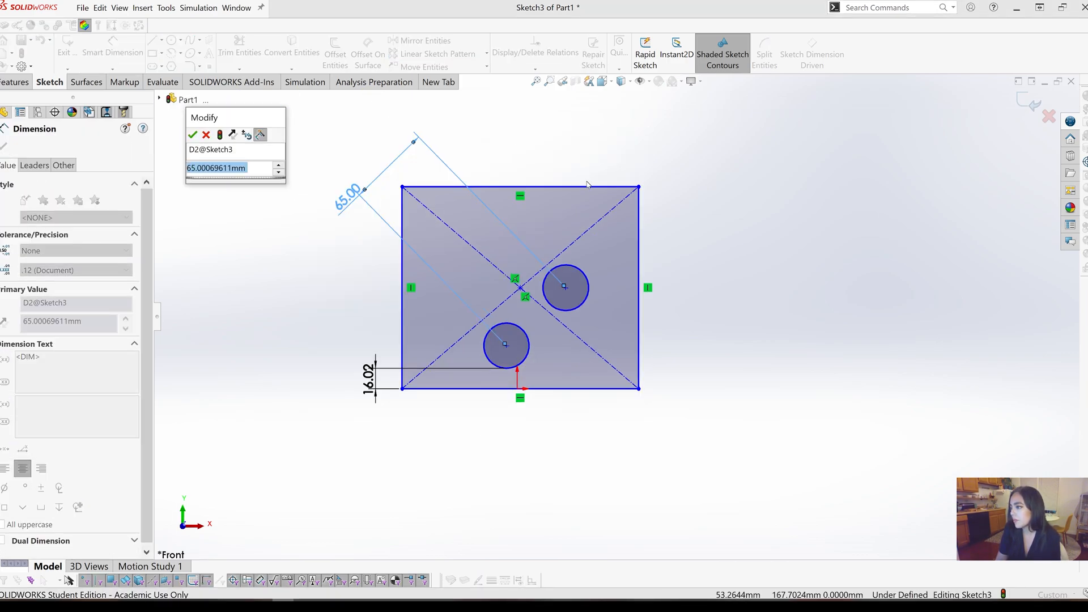
scroll(581, 148, down, 1)
click(192, 136)
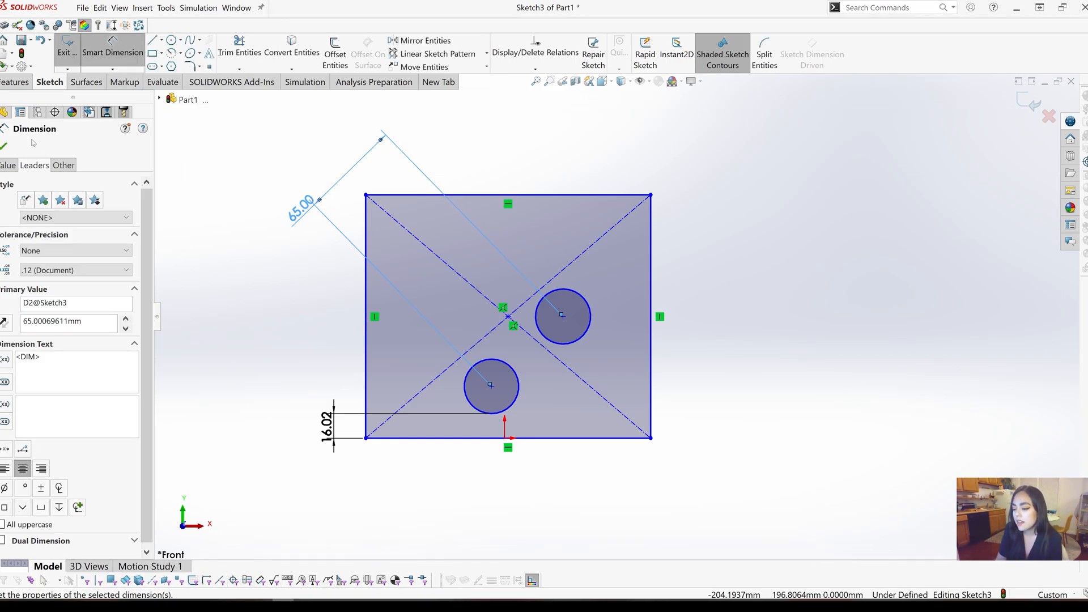
- Set the first and second arc conditions of the circle-to-circle dimension to Max
click(34, 165)
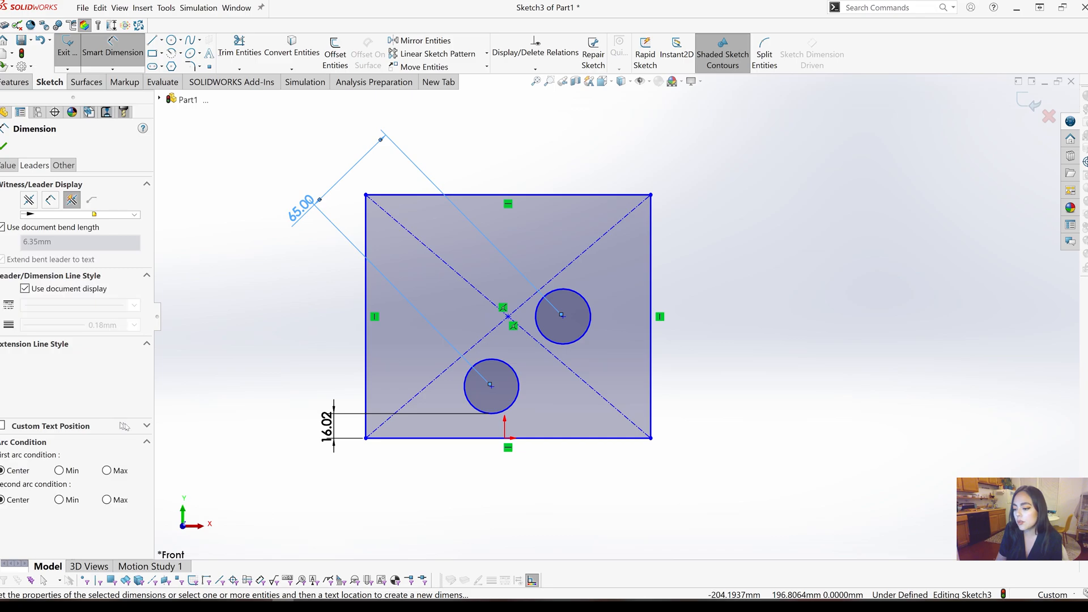
click(107, 471)
click(107, 500)
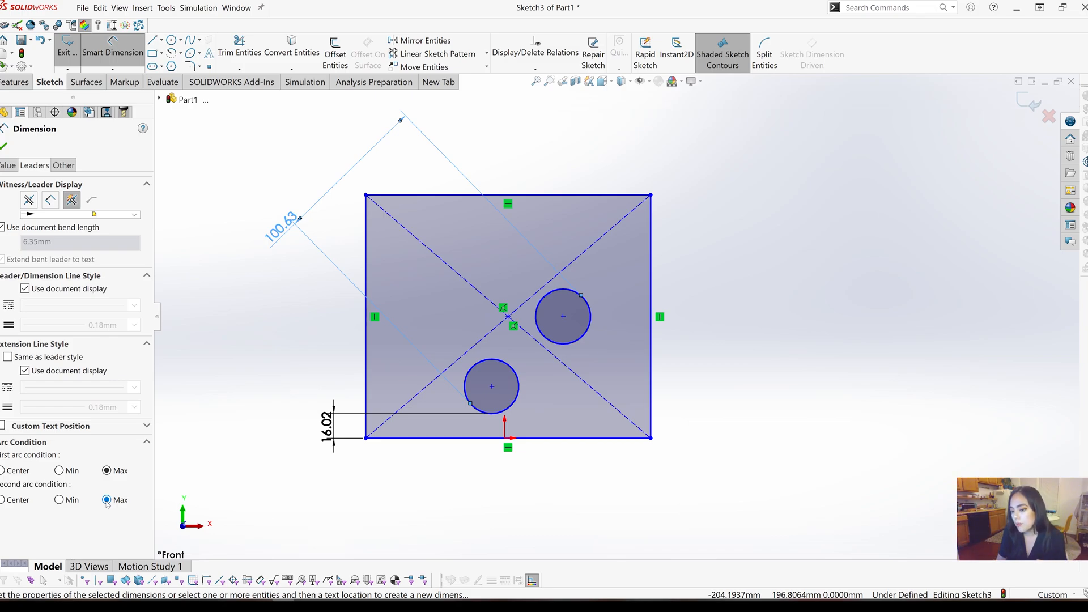
- Set both arc conditions of the circle-to-circle dimension to Min and finish the dimension
click(59, 470)
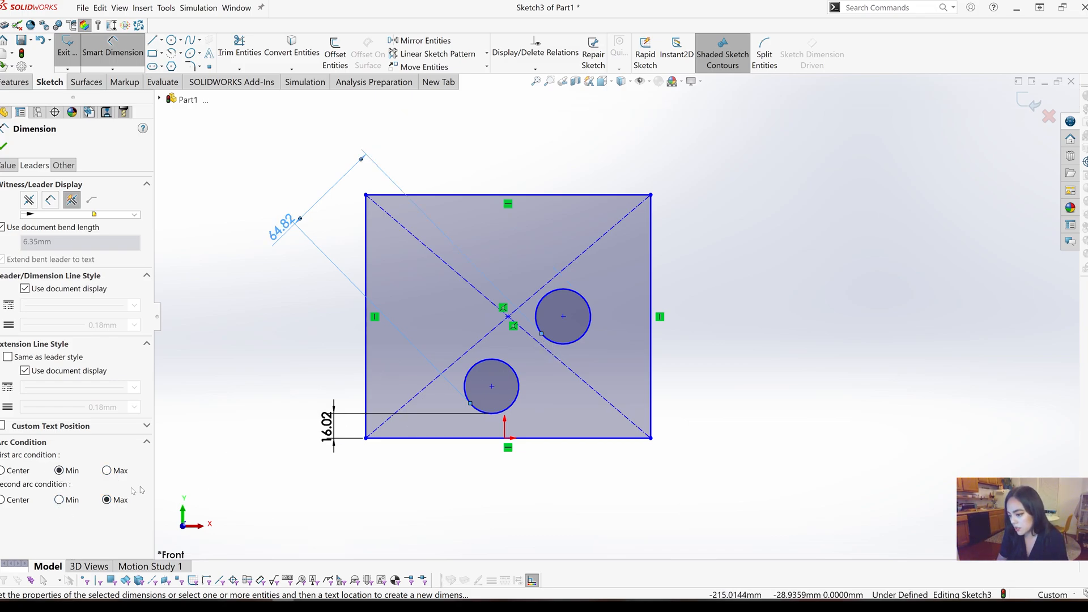
click(59, 500)
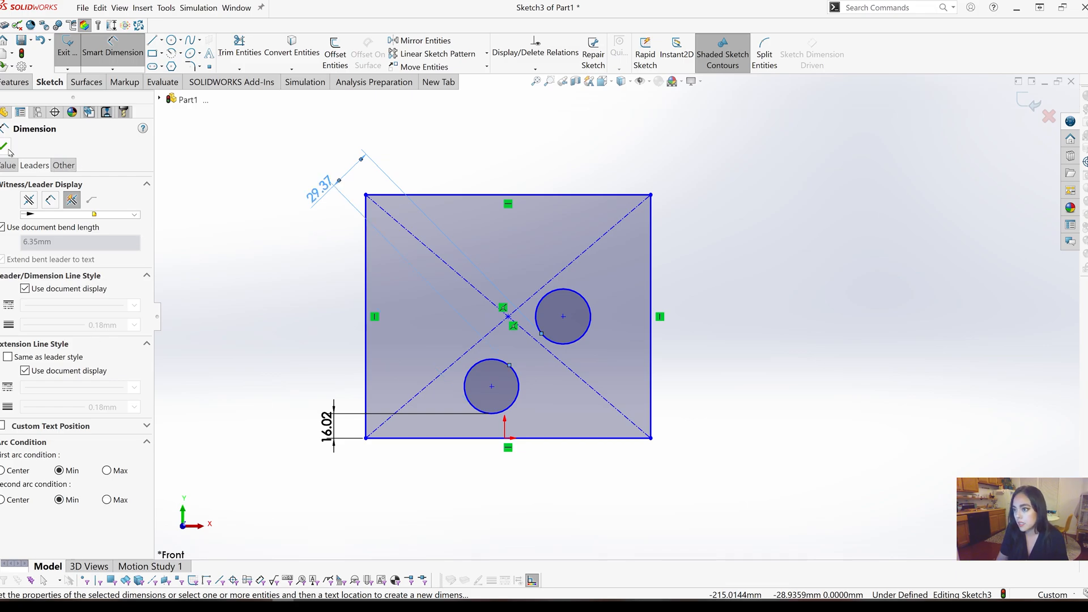
click(263, 236)
- Sketch a small circle about 12.6 mm in diameter inside the rectangle, near the middle of its left edge
scroll(407, 281, down, 2)
scroll(752, 345, down, 2)
scroll(647, 238, up, 3)
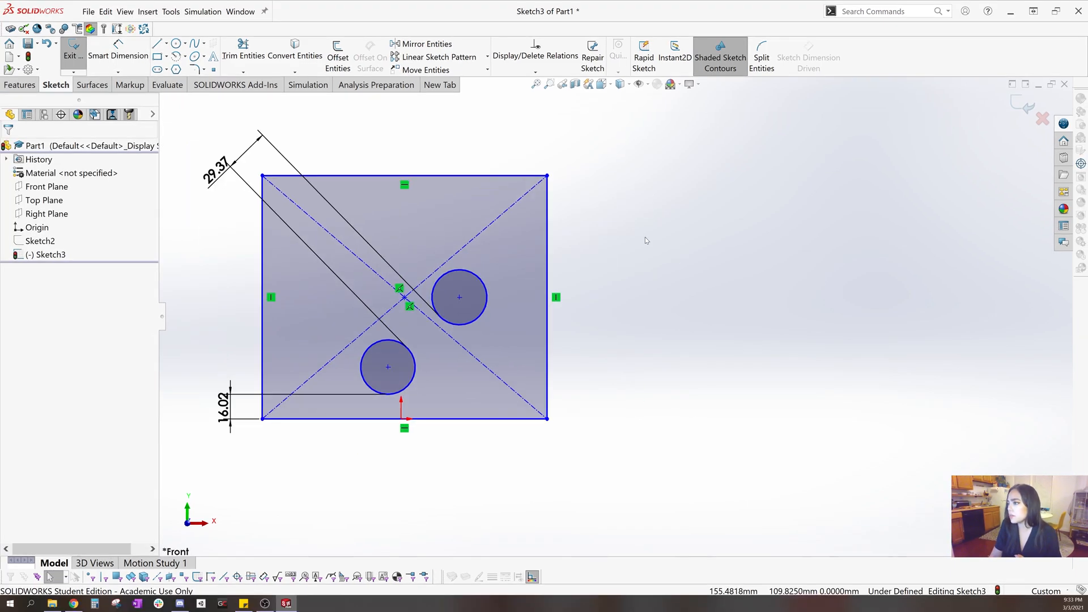
scroll(625, 213, down, 1)
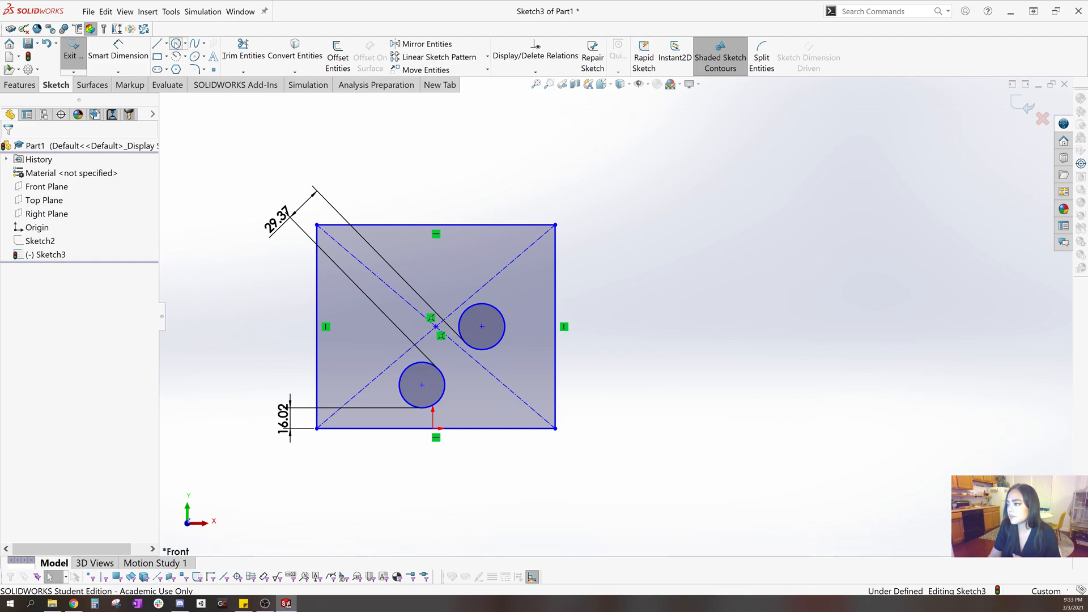
click(176, 43)
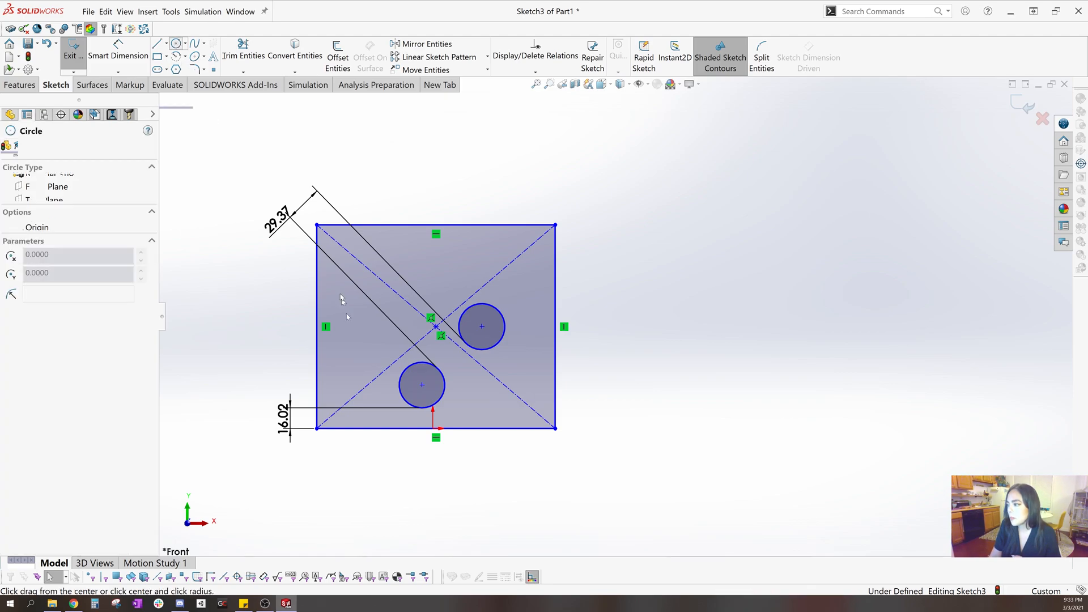
click(336, 329)
click(340, 339)
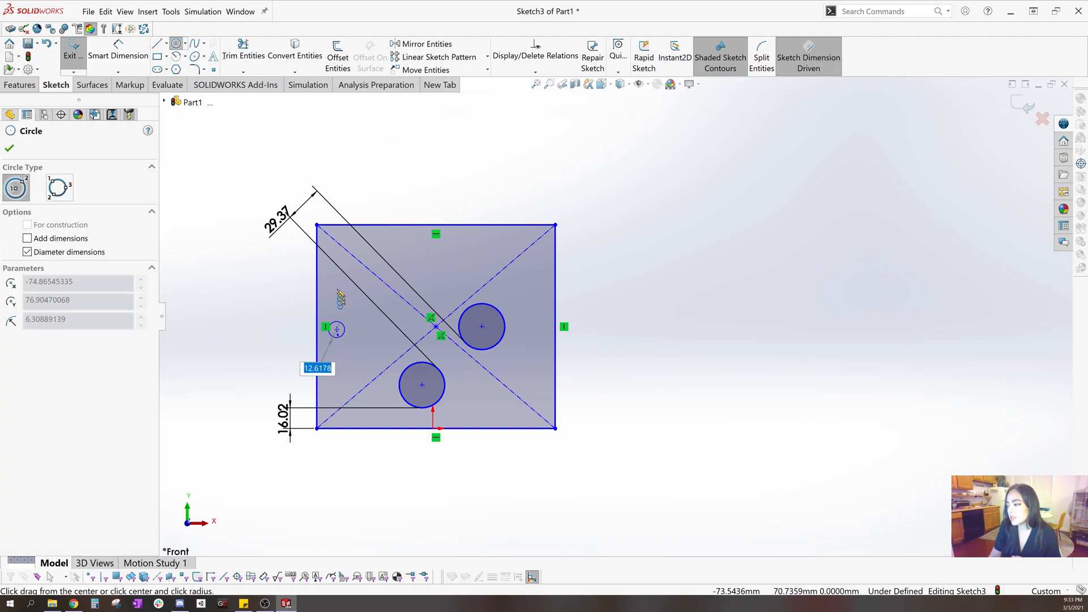
- Sketch two more small circles, about 12 mm diameter above and about 16.7 mm below the existing small circle, vertically aligned with it
click(336, 283)
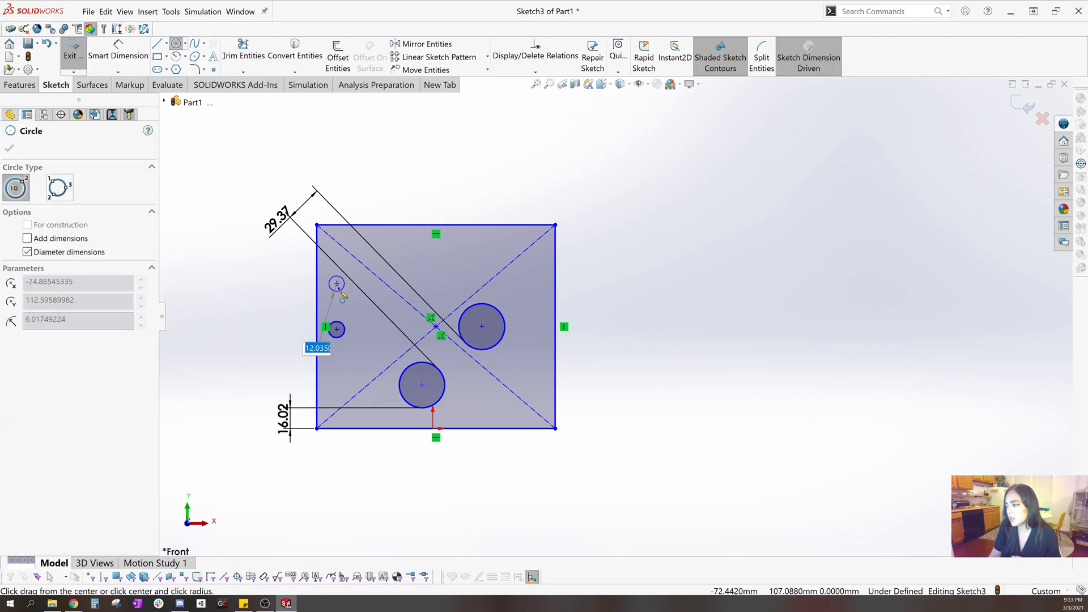
click(340, 345)
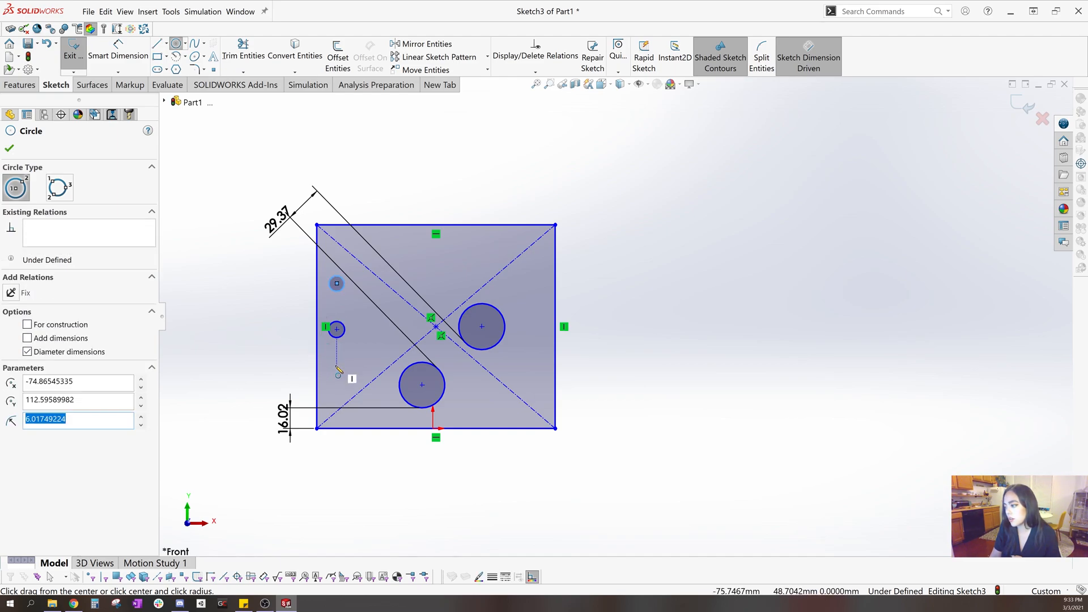
click(337, 366)
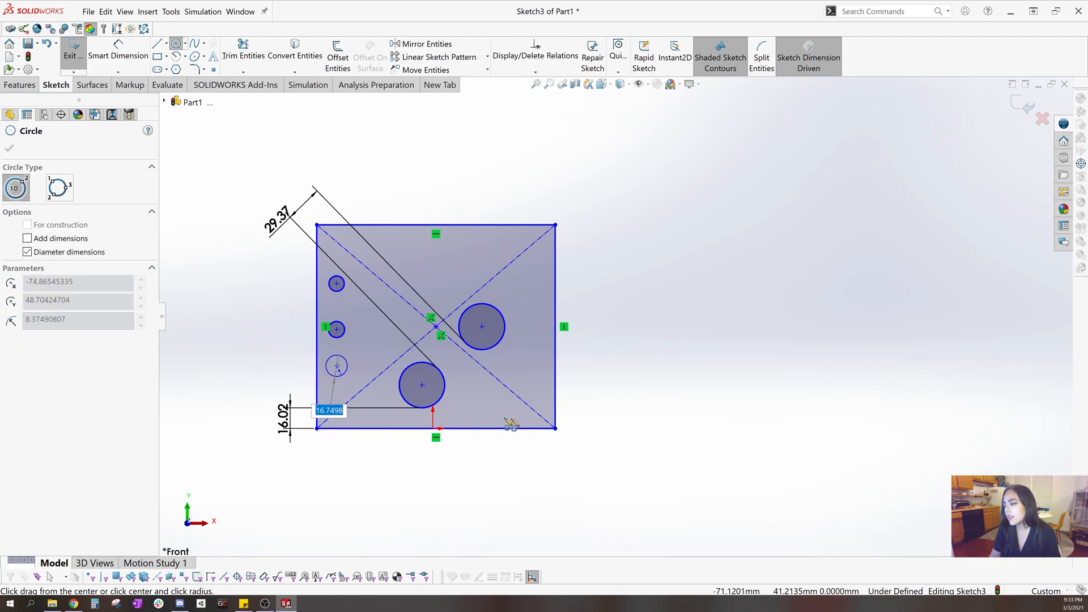
key(Return)
key(Escape)
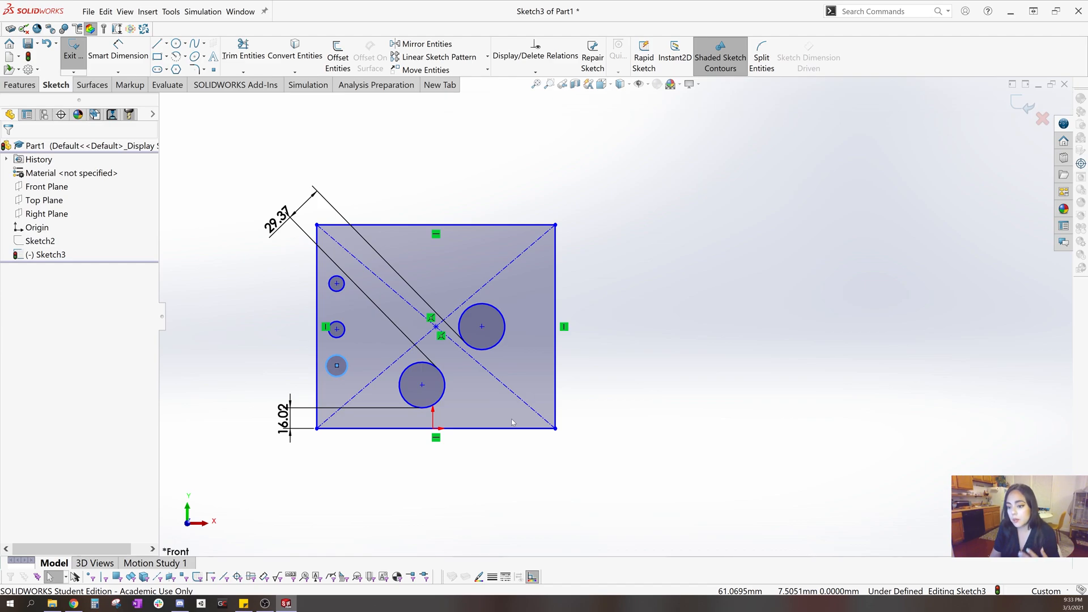
- Add an Equal relation between the three small circles along the rectangle's left edge
click(118, 50)
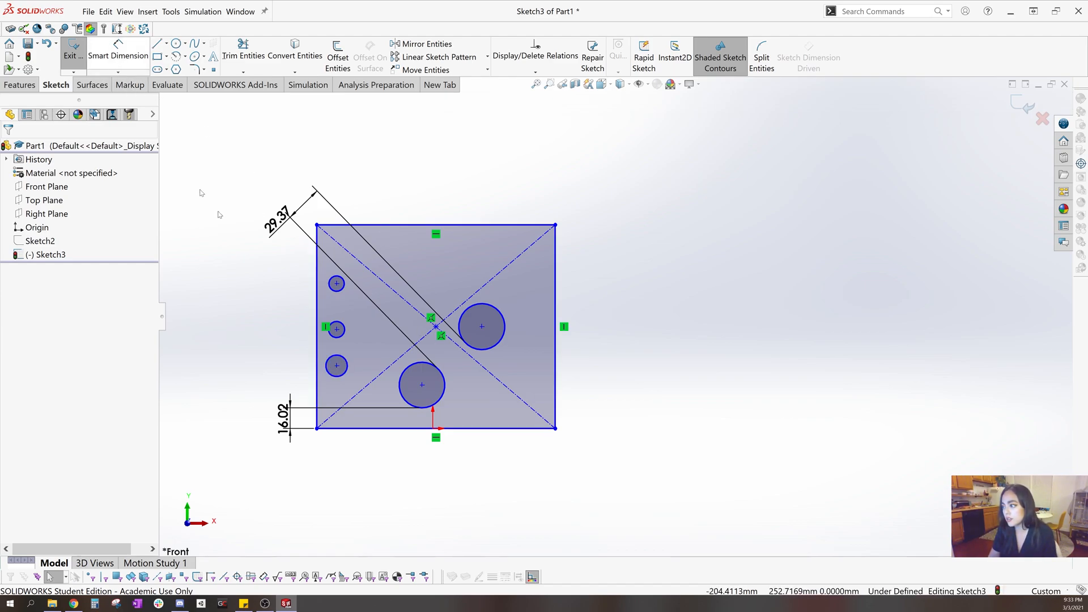
key(Escape)
click(345, 334)
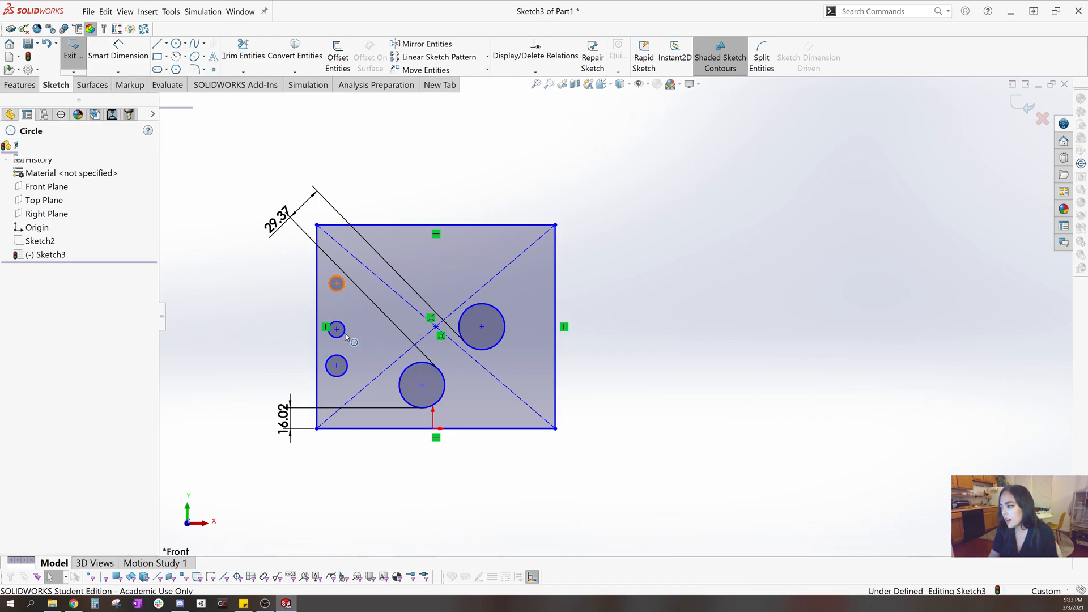
ctrl+click(345, 335)
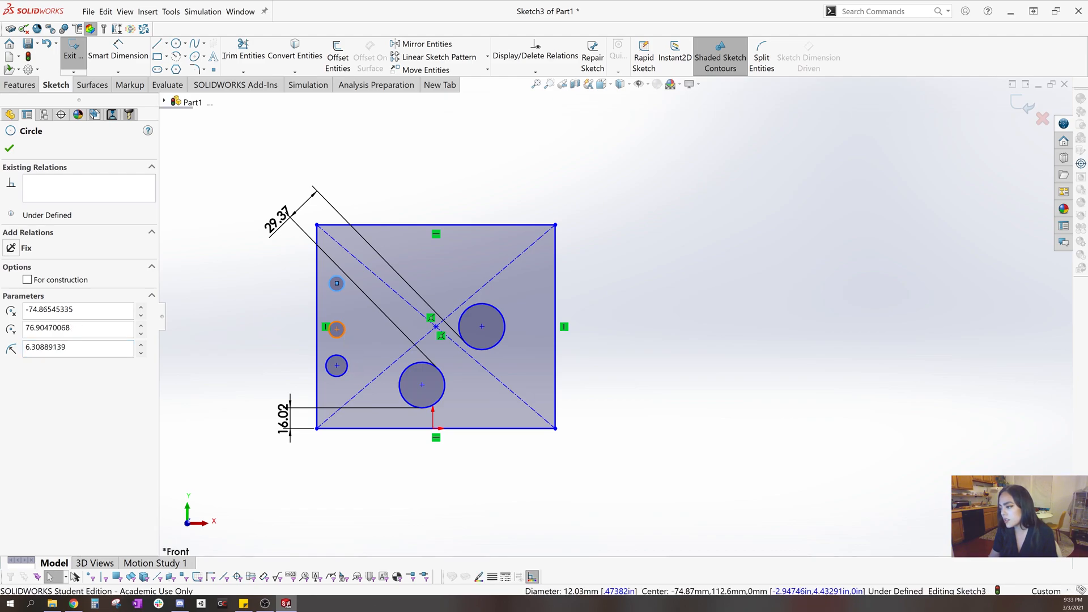
ctrl+click(345, 373)
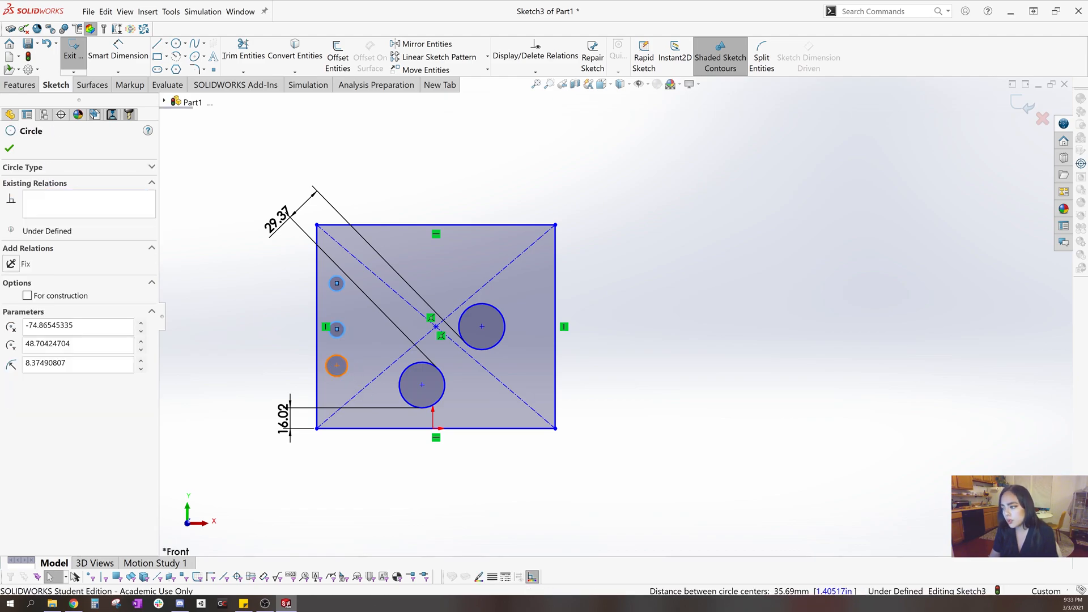
click(11, 344)
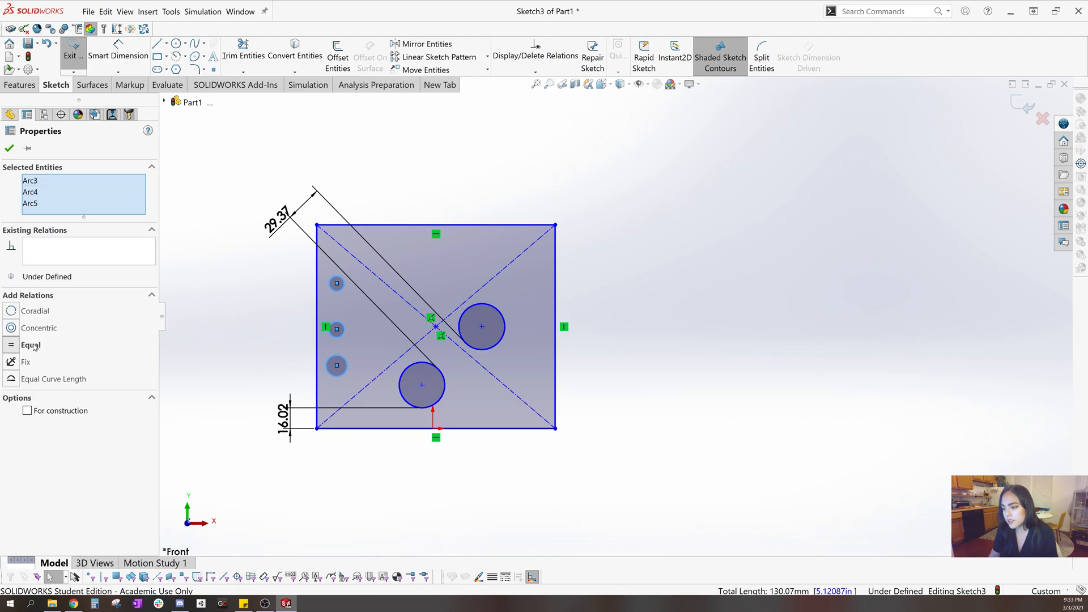
click(266, 366)
- Dimension the uppermost small circle's diameter as 5 mm, placing the dimension outside the rectangle's left edge
right_drag(266, 365, 264, 306)
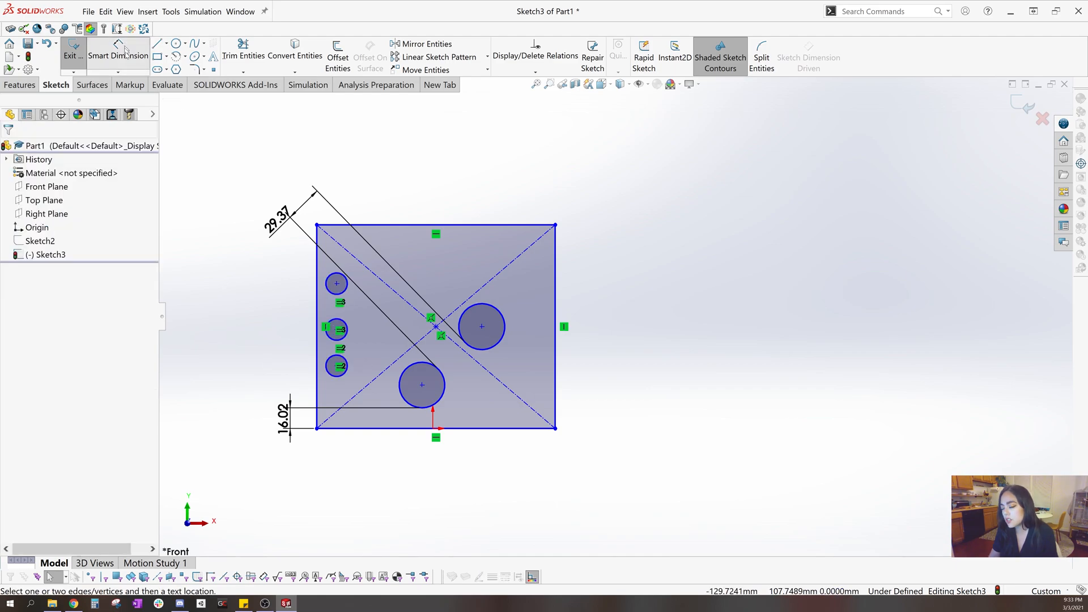
click(327, 279)
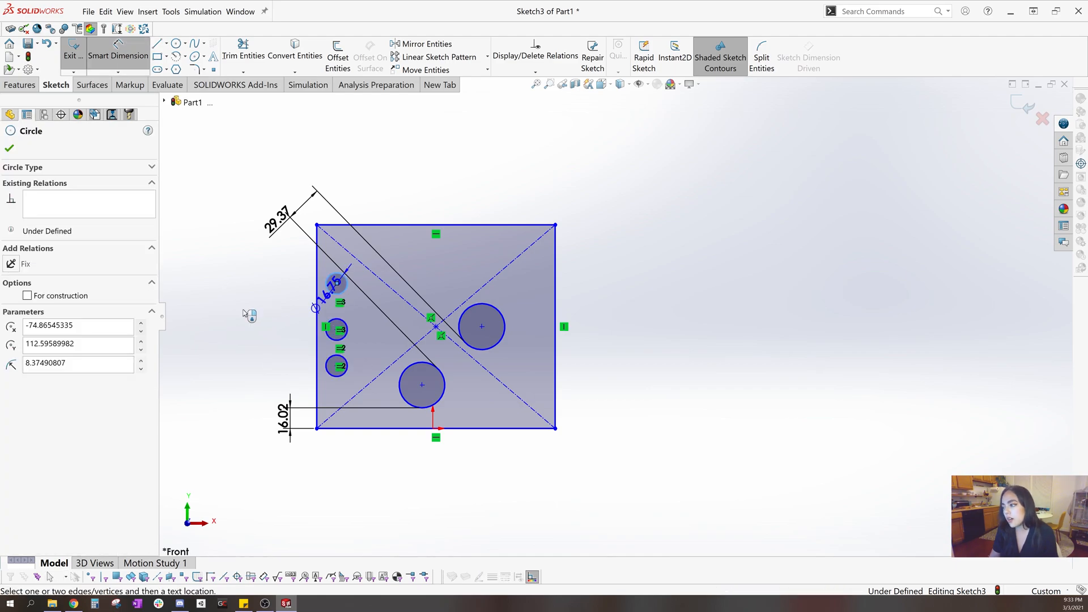
click(228, 302)
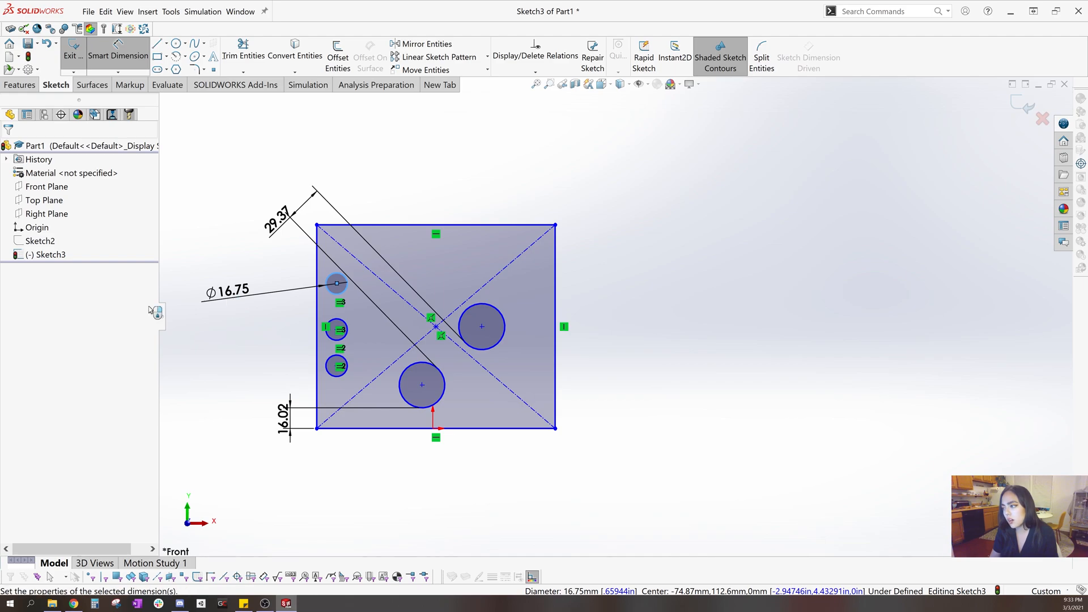
text(5)
key(Return)
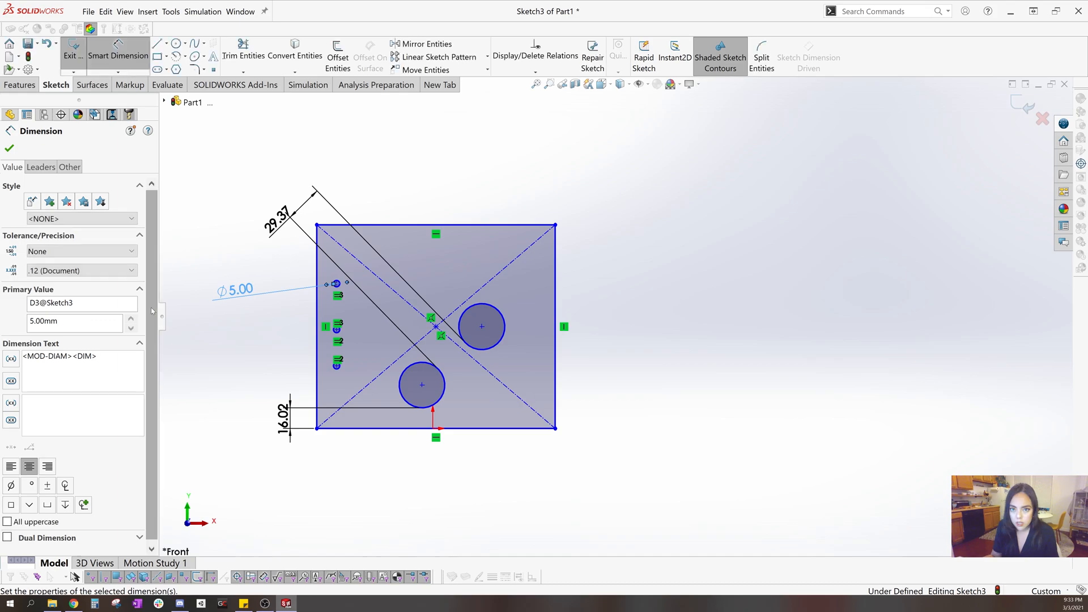
- Add the note "m5 tapped holes" on a second line of the small circle's diameter dimension text and finish dimensioning
click(109, 363)
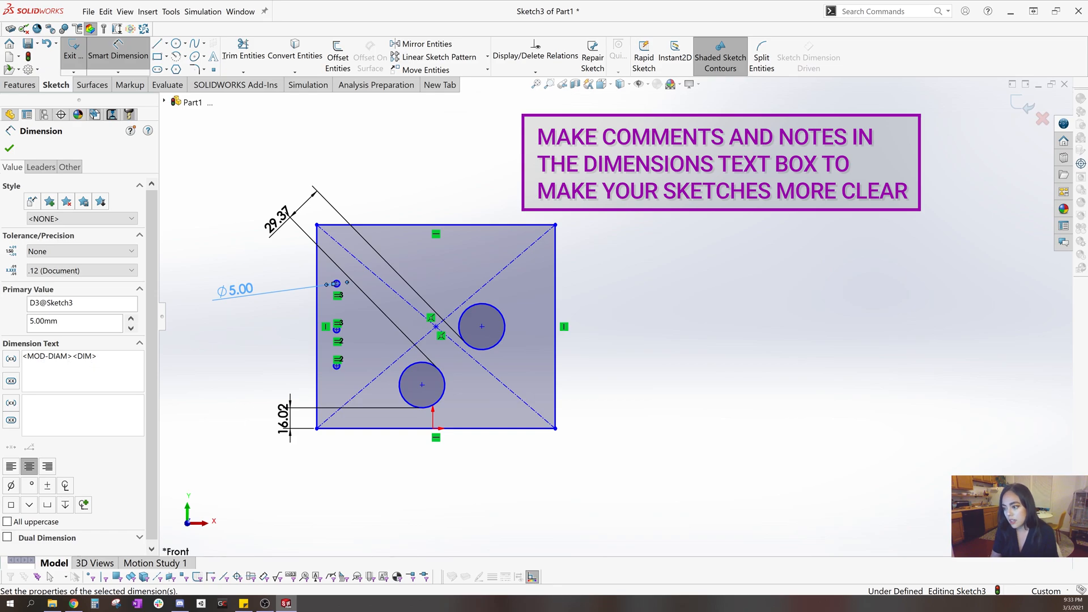
text(sdfusdf)
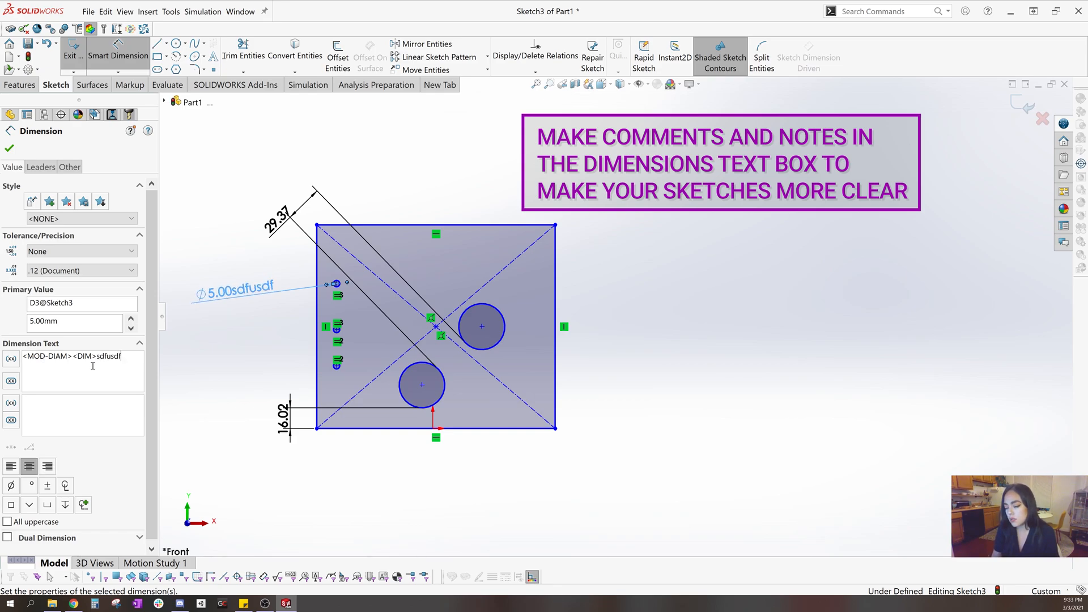
click(94, 358)
key(Return)
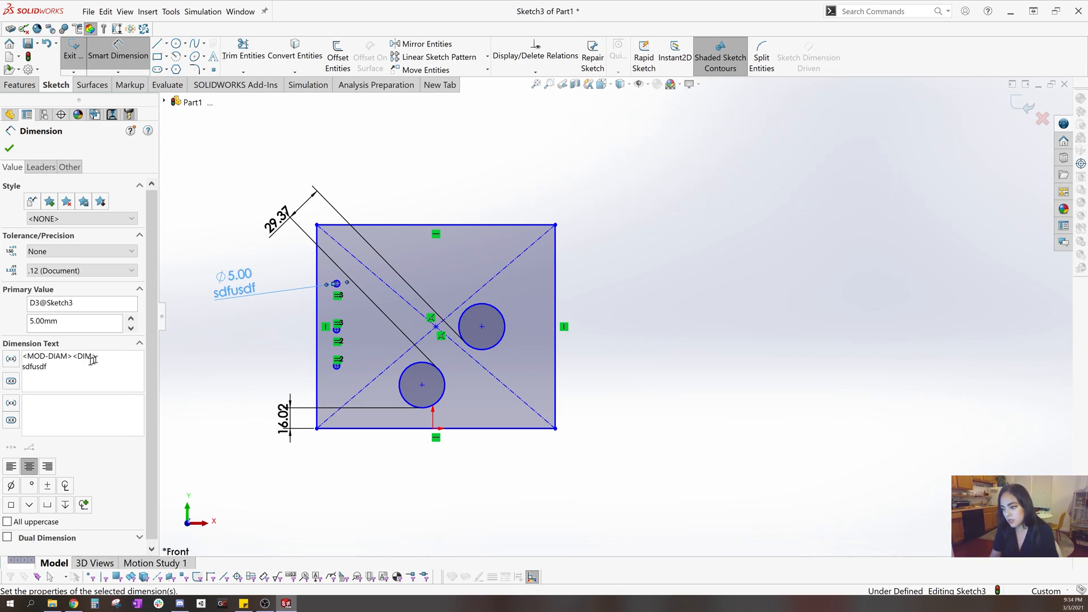
text(m5 tapped holes)
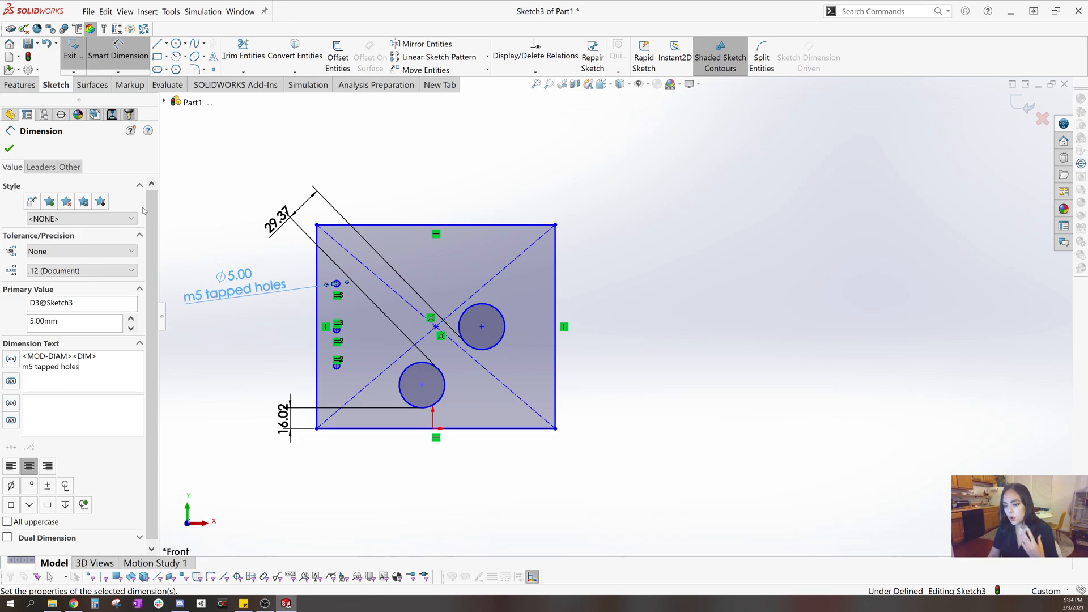
click(183, 214)
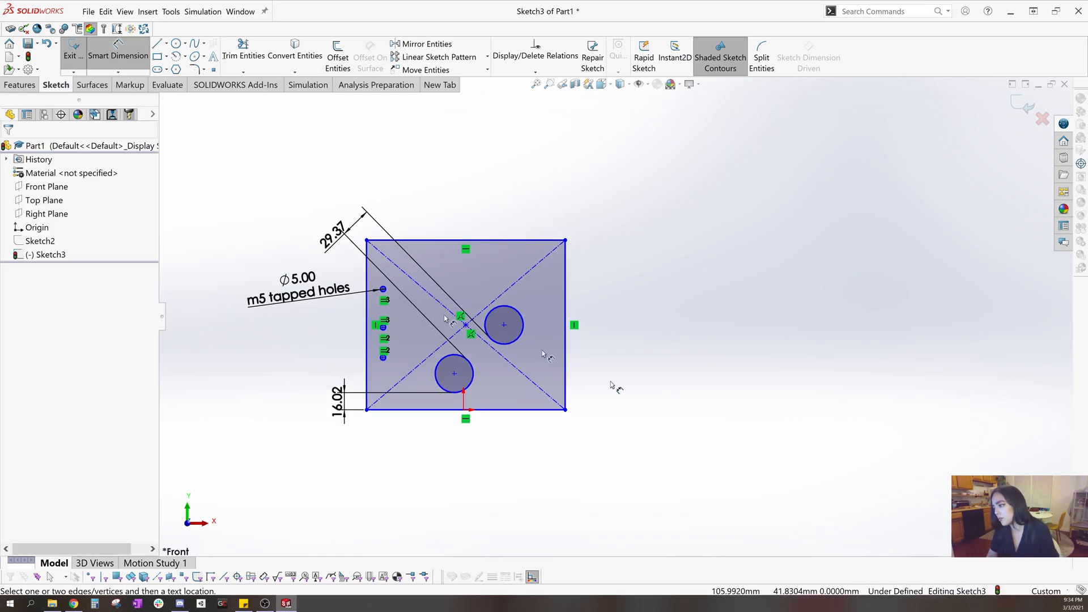
scroll(431, 323, down, 3)
key(Escape)
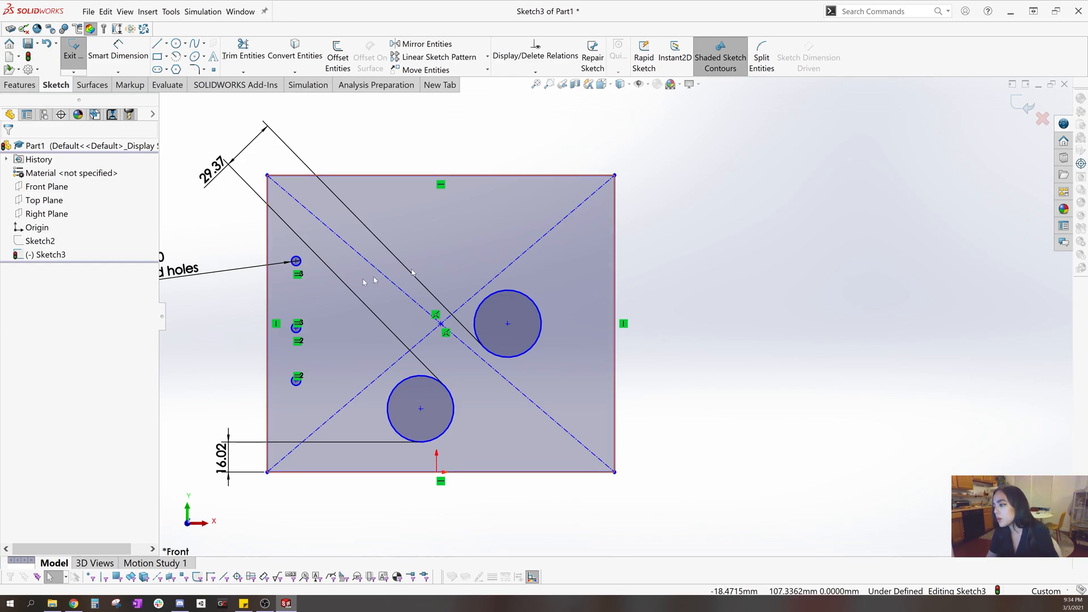
- Change the line color of the three small circles to bright pink
click(295, 330)
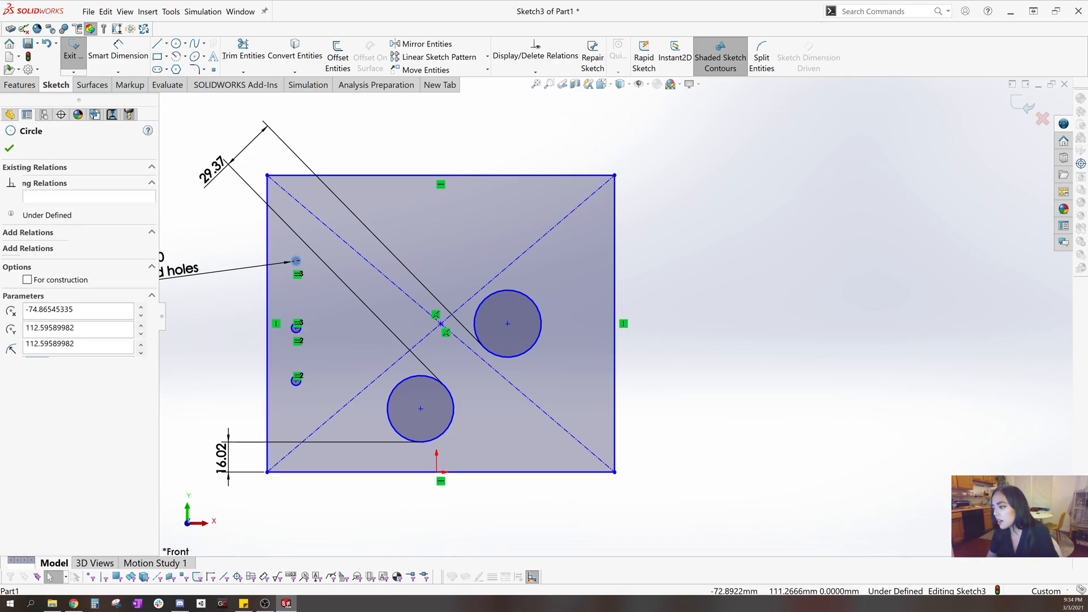
ctrl+click(296, 382)
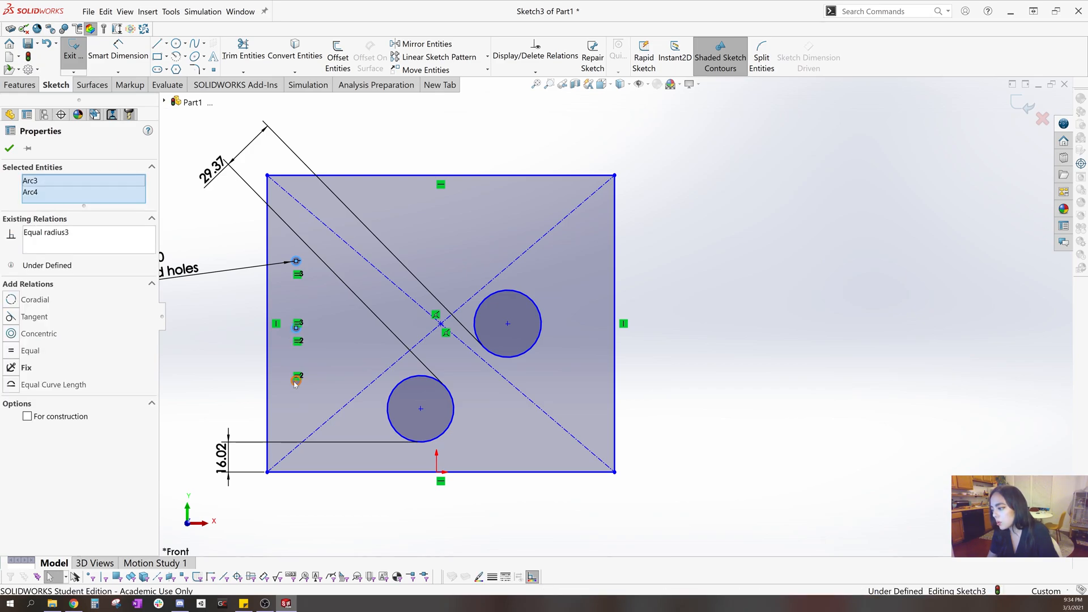
click(297, 386)
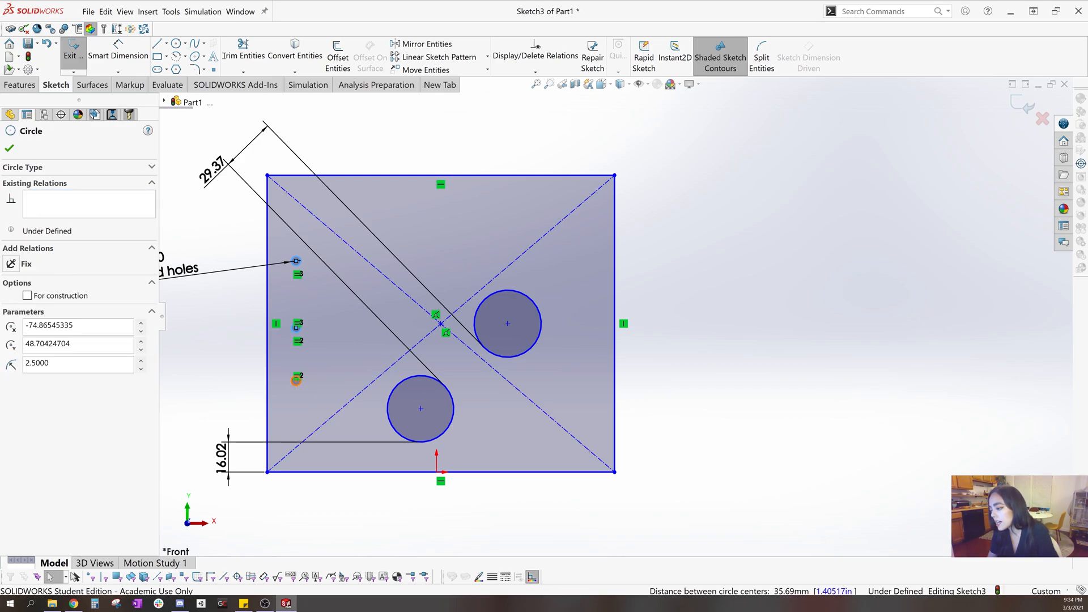
ctrl+click(296, 381)
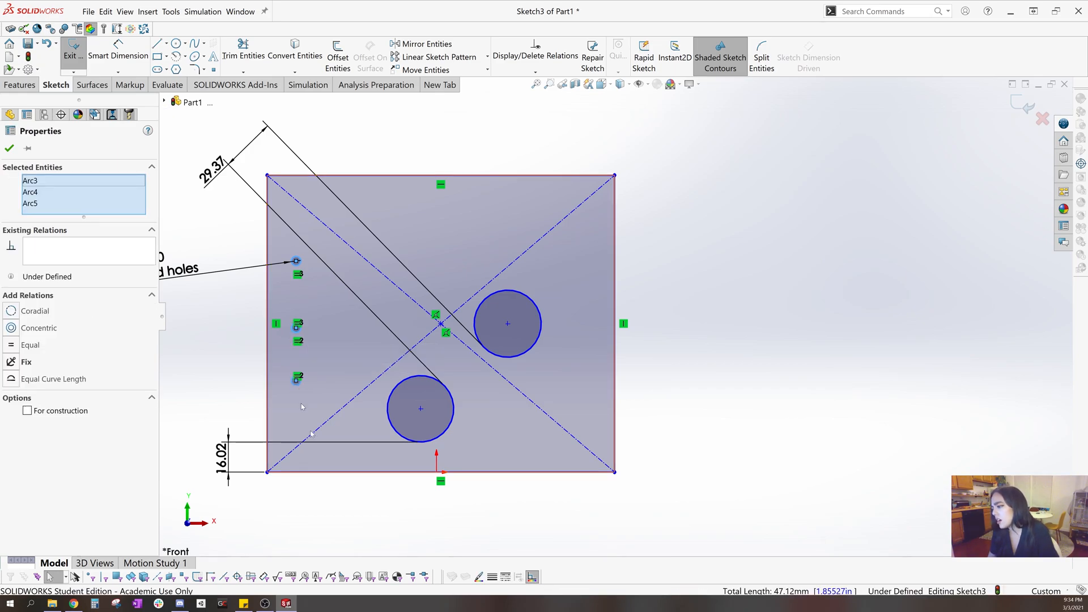
click(479, 577)
click(609, 235)
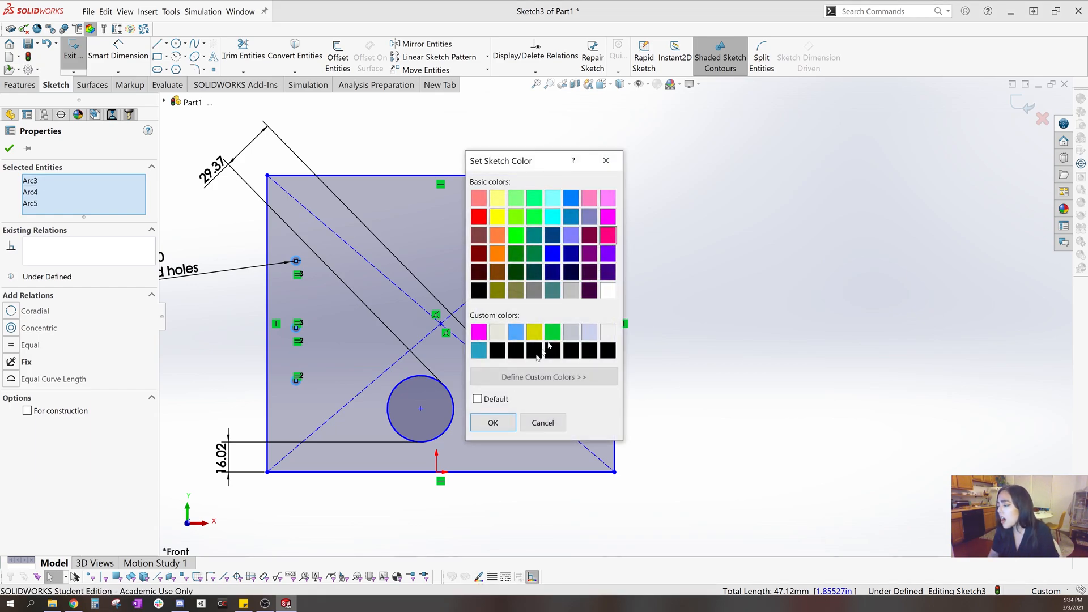
click(499, 423)
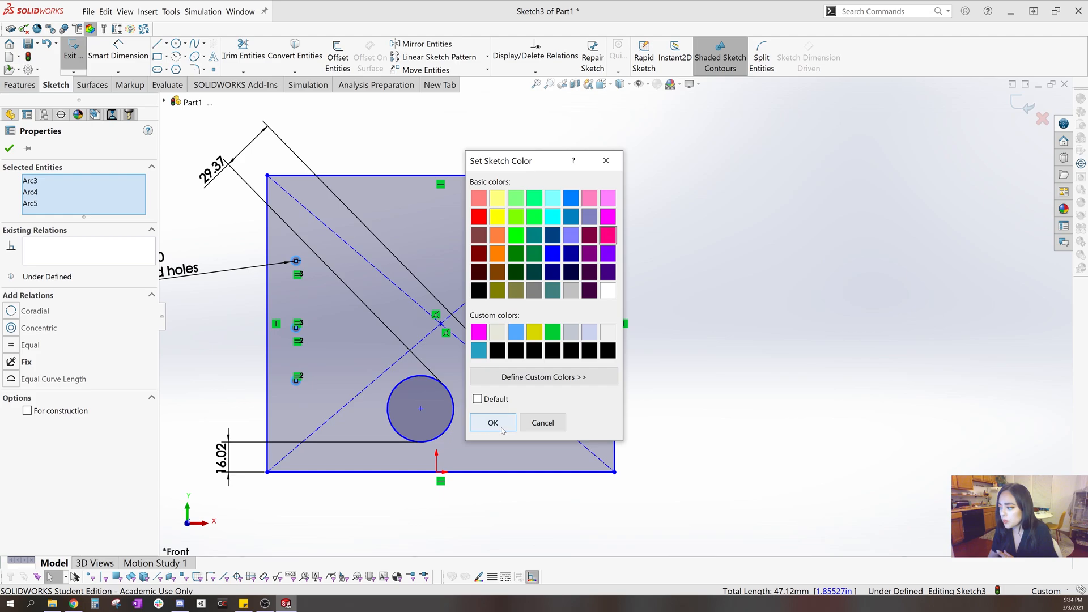
click(451, 427)
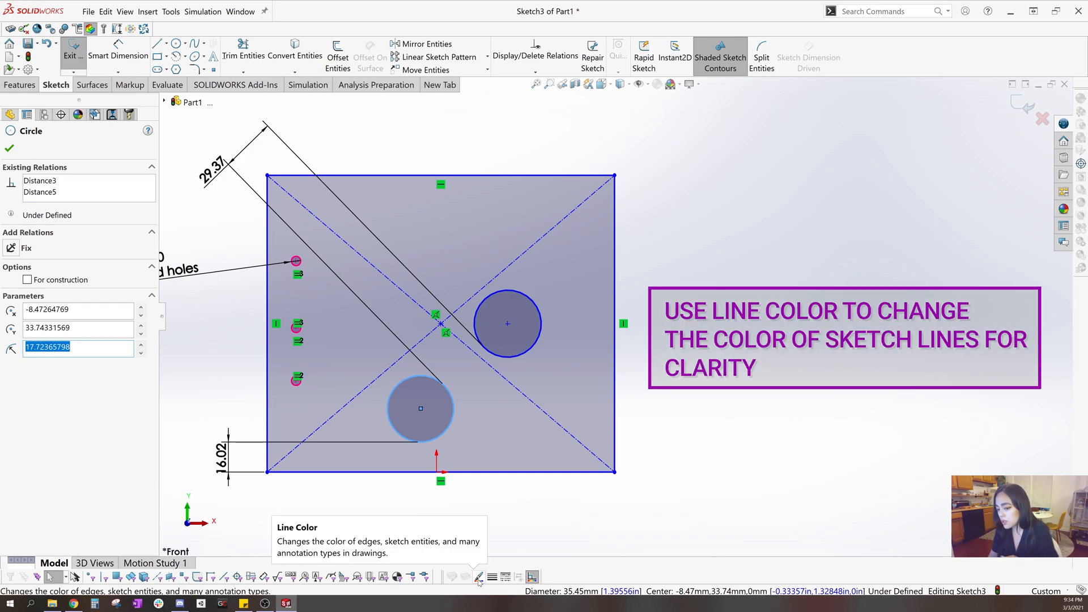
- Look up the Line Format toolbar in the list of available toolbars, keeping the current selection of toolbars
right_click(549, 579)
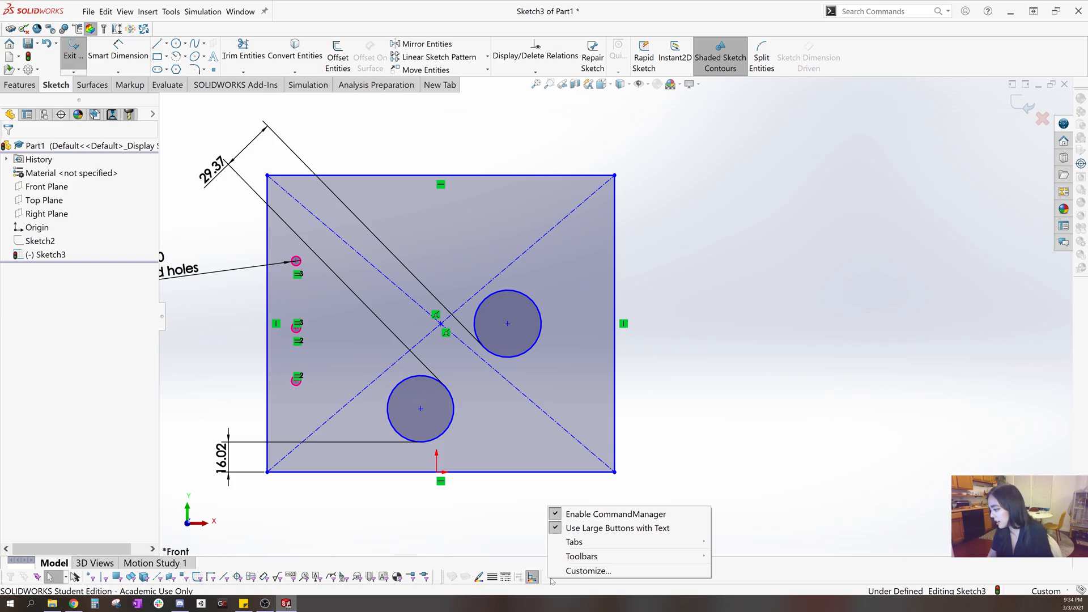
mouse_move(578, 558)
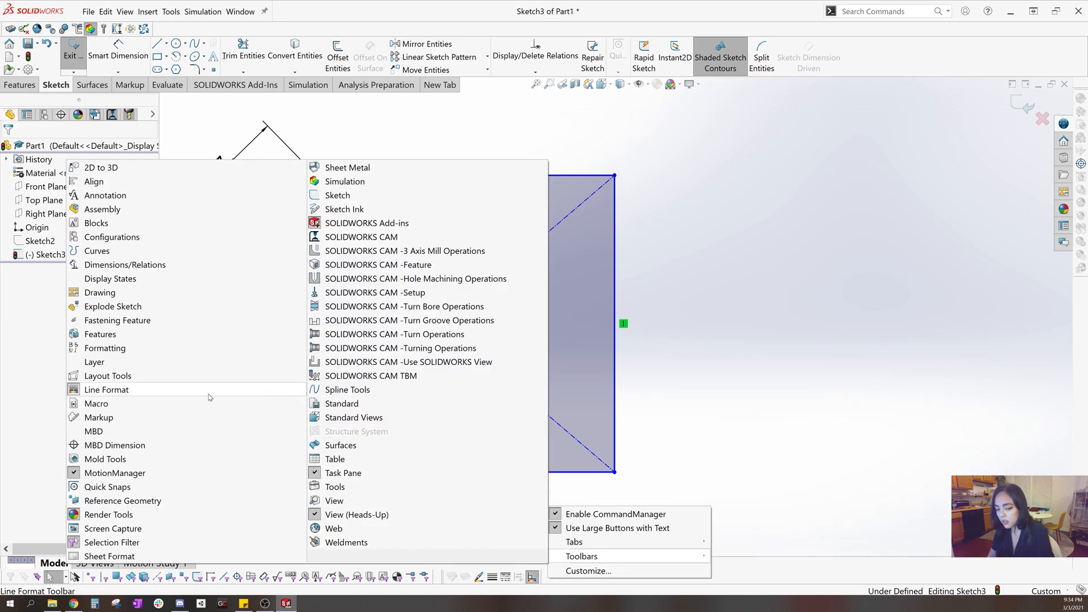
click(709, 398)
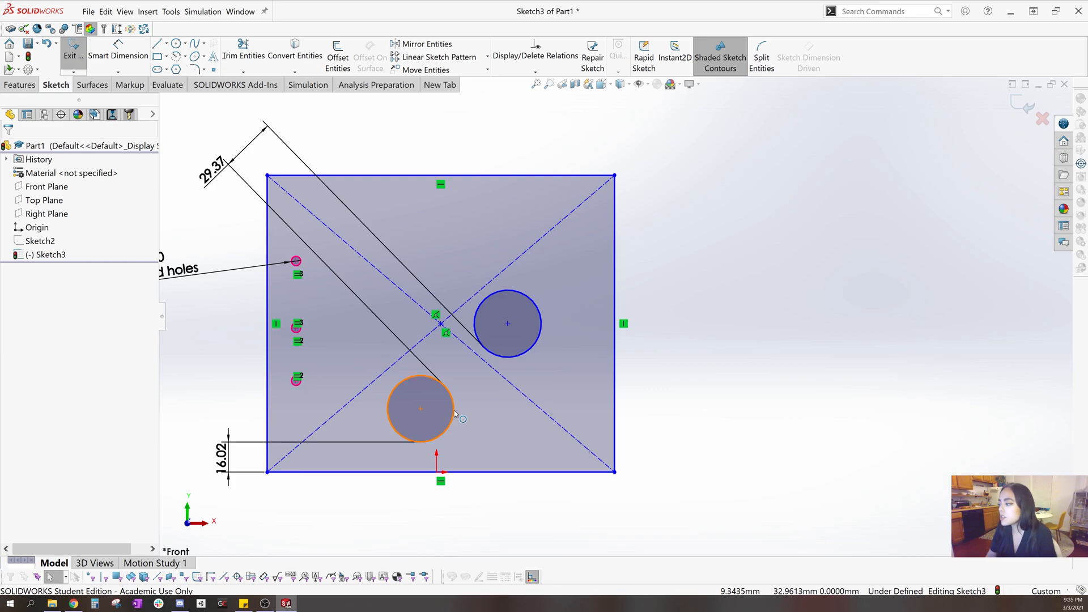
- Change the line color of the two large circles to bright green
click(498, 367)
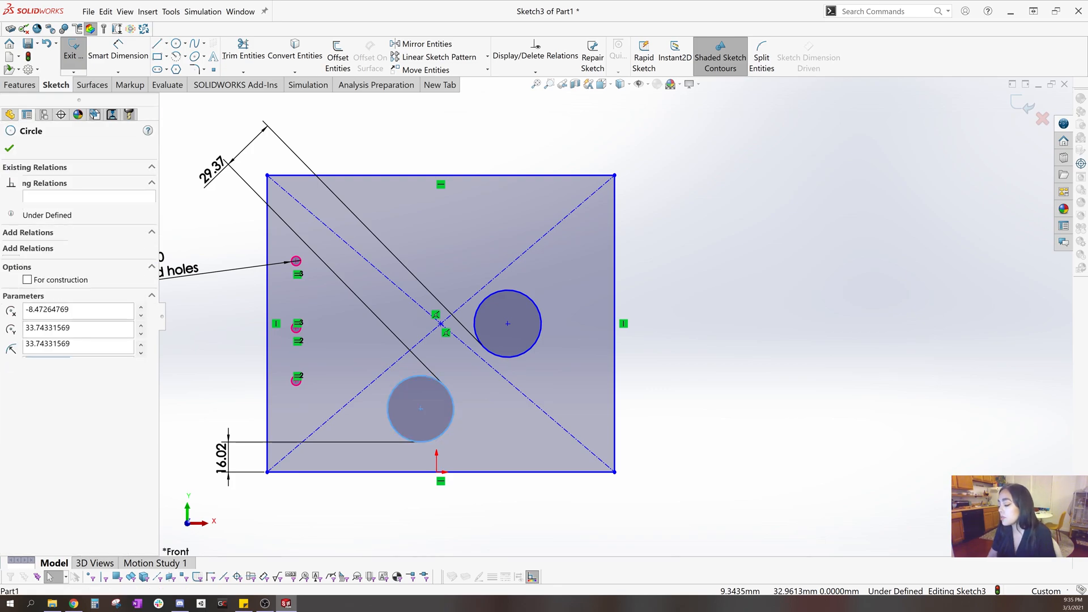
ctrl+click(506, 361)
click(476, 573)
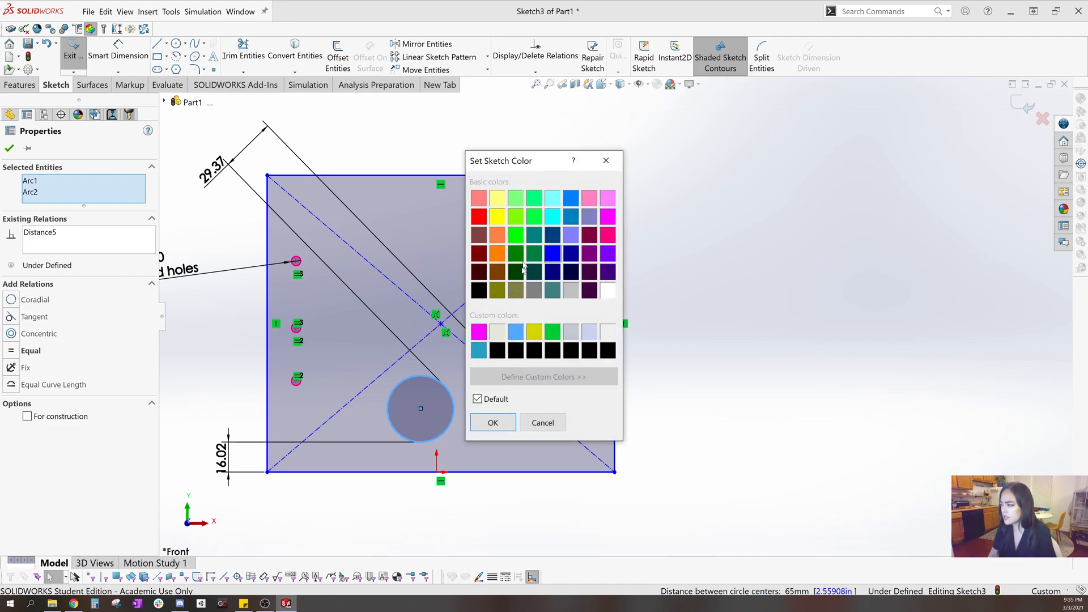
click(493, 423)
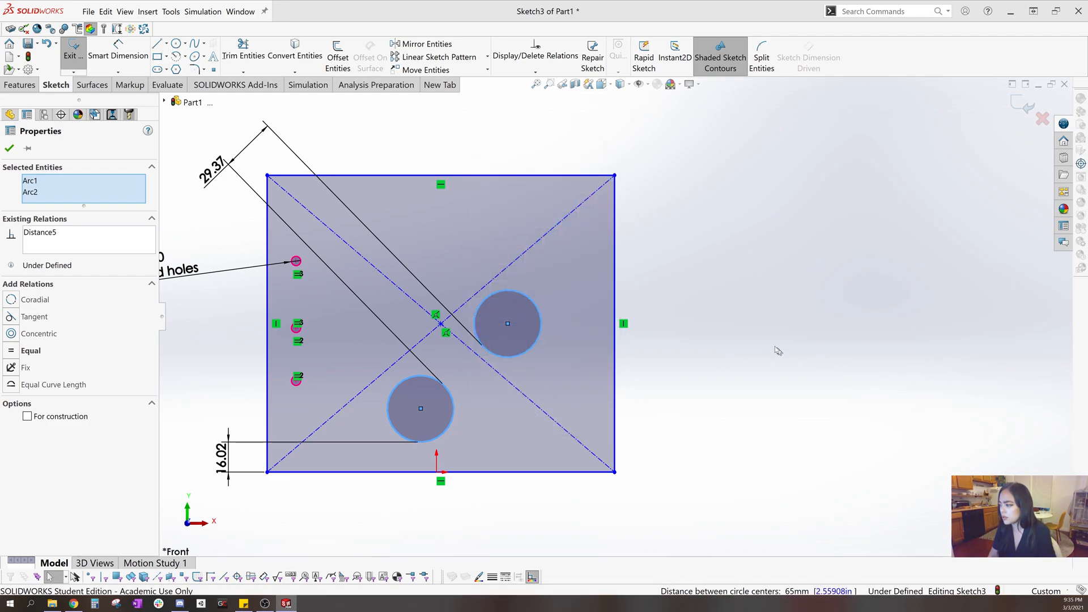
click(745, 343)
- Change the line color of the rectangle's four outer edges to bright pink
scroll(567, 295, up, 1)
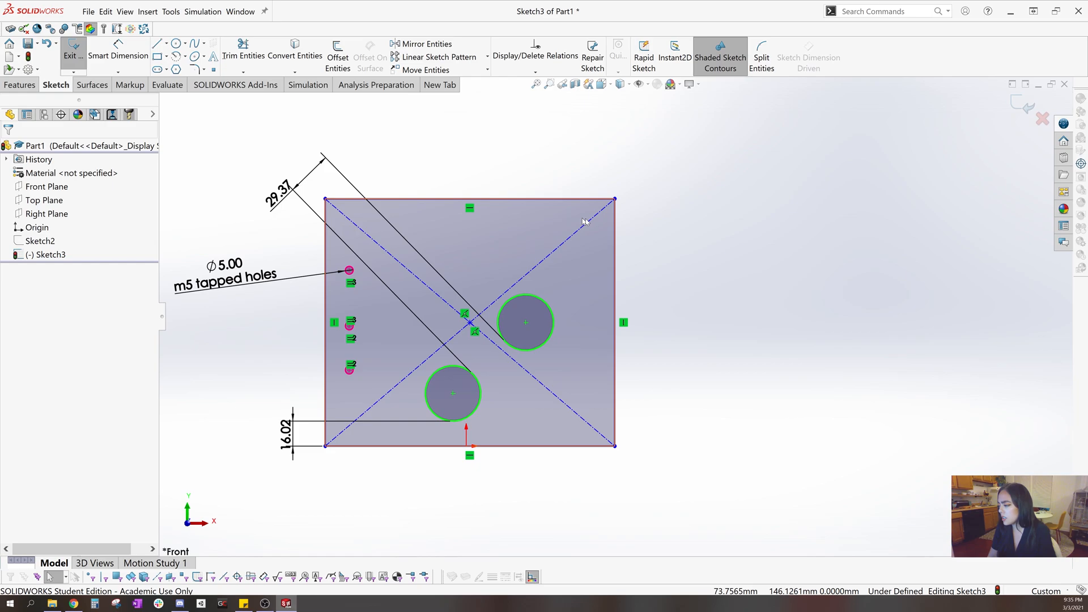
scroll(620, 234, down, 1)
scroll(624, 312, up, 1)
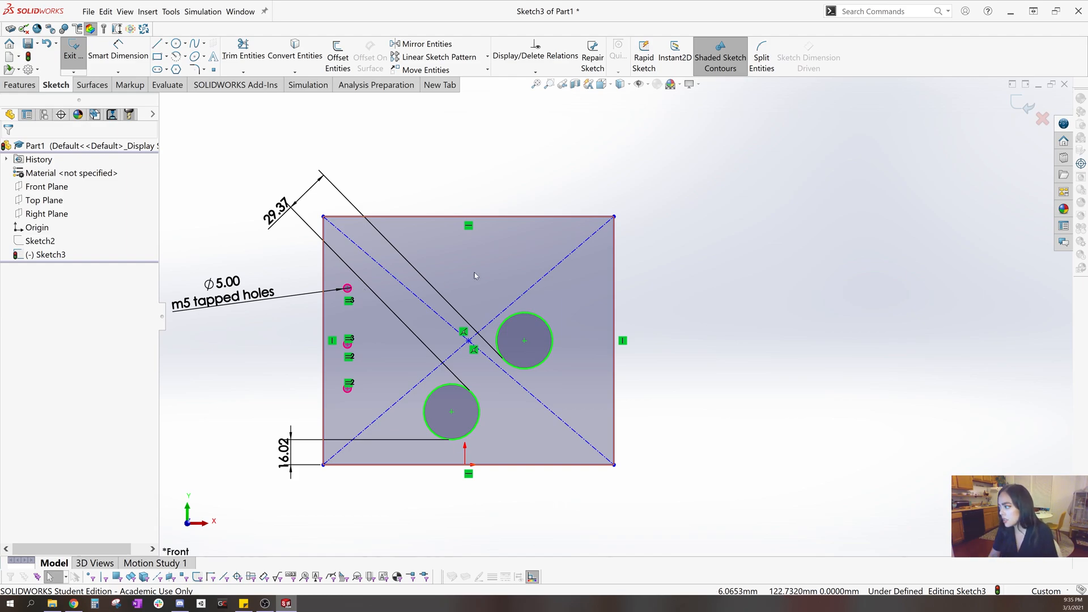
click(576, 445)
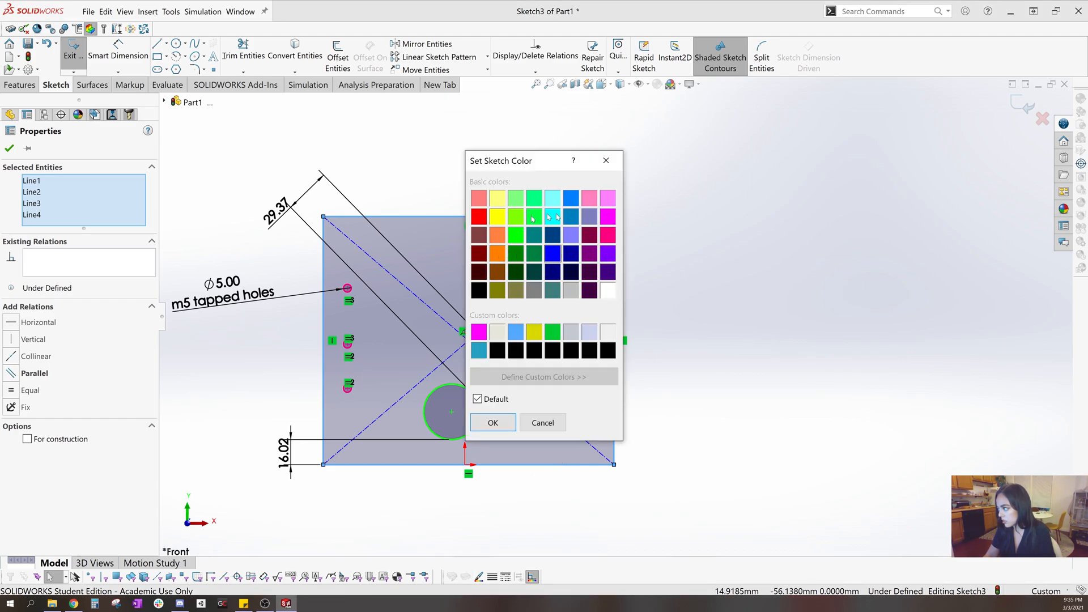
click(557, 221)
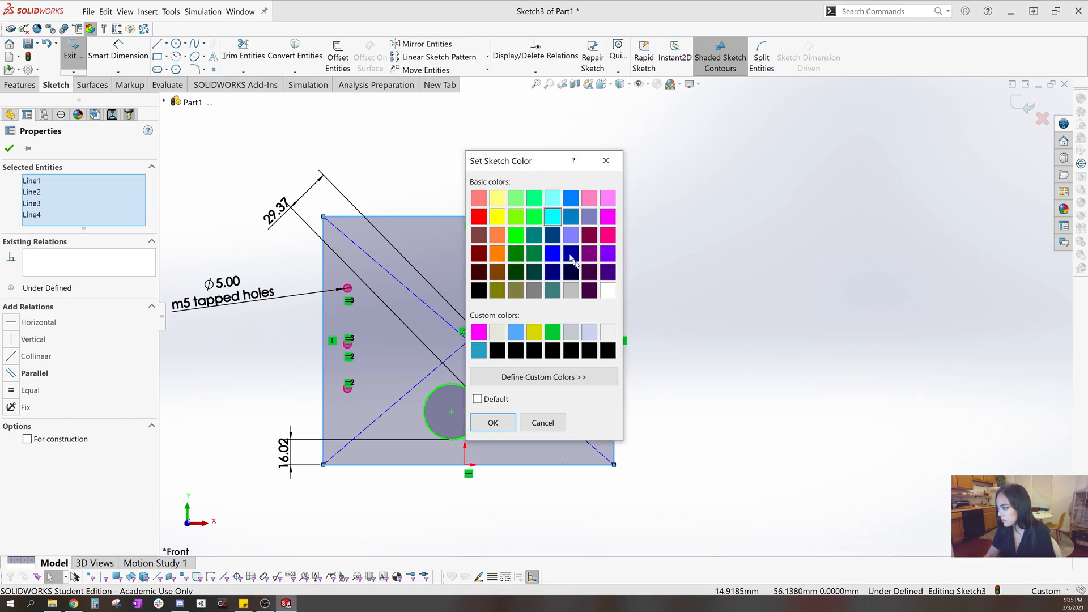
click(604, 238)
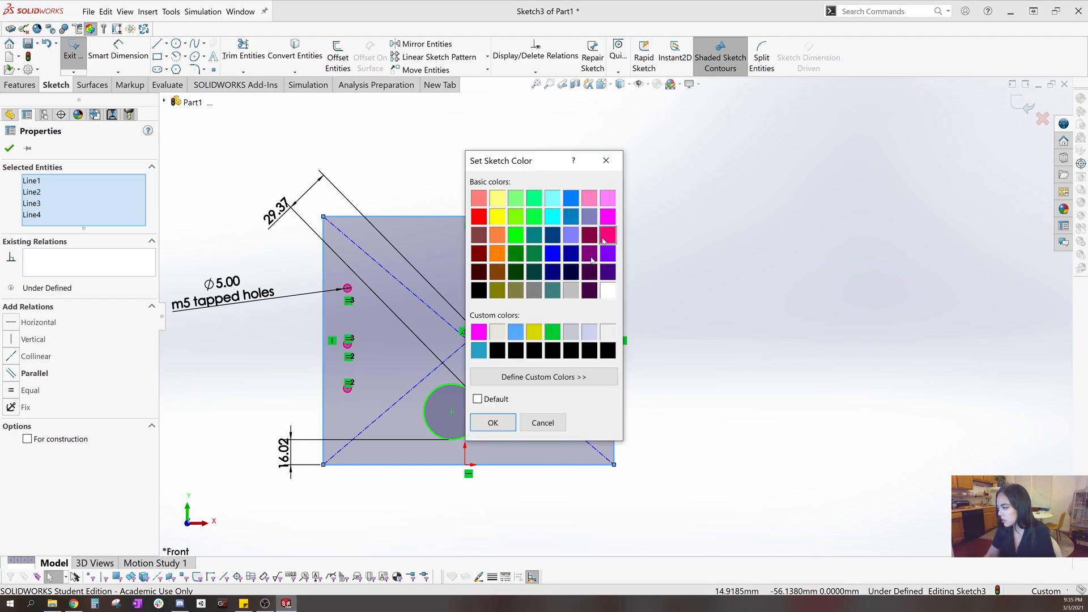
click(493, 423)
click(740, 426)
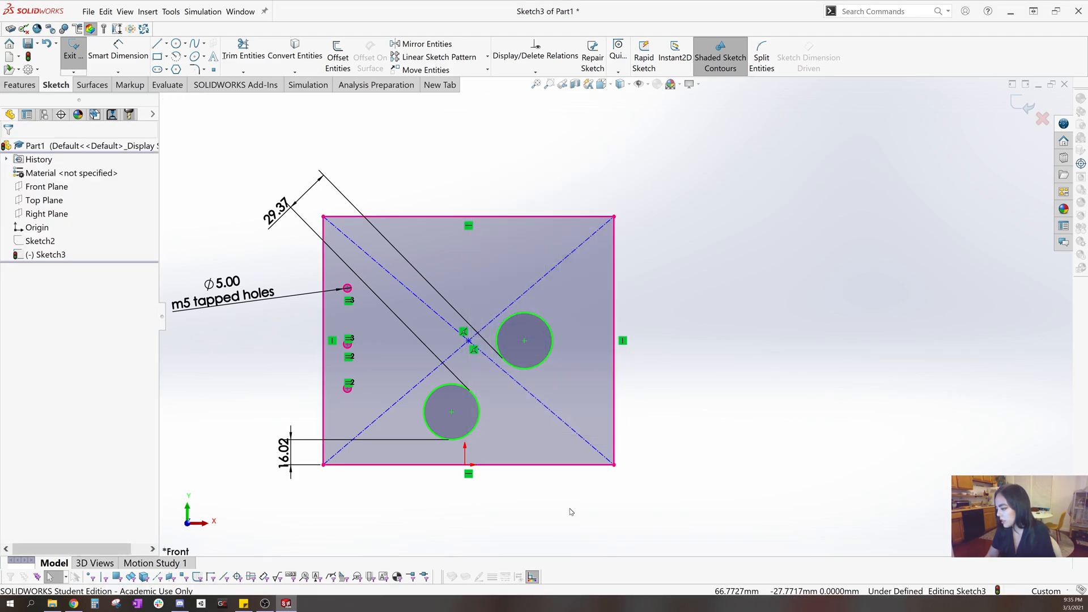
- Add a Midpoint relation between the rectangle's bottom edge and the origin
click(459, 464)
ctrl+click(465, 465)
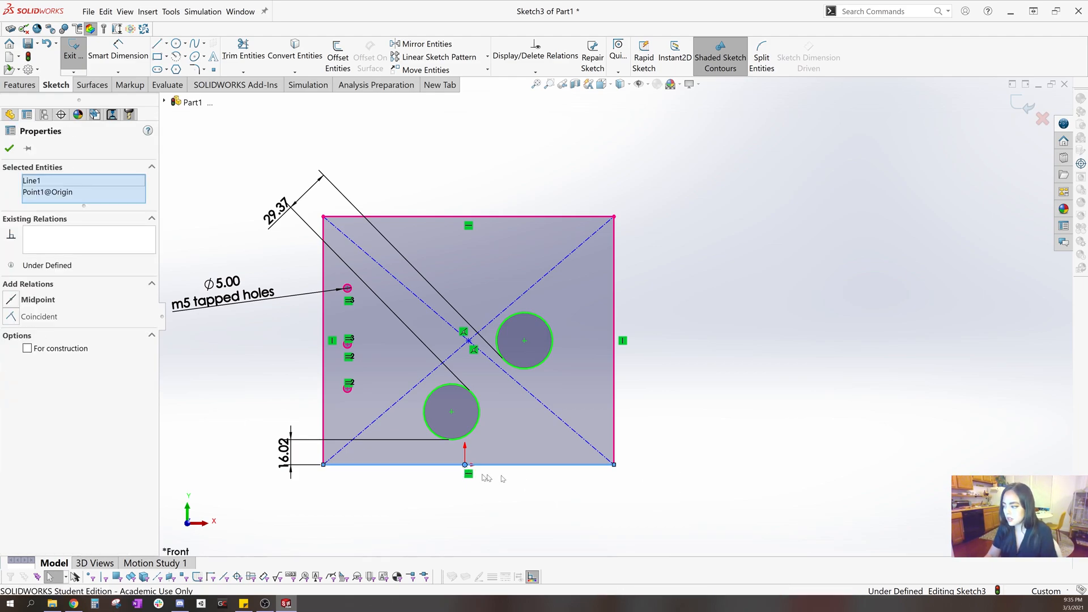
click(35, 299)
click(249, 332)
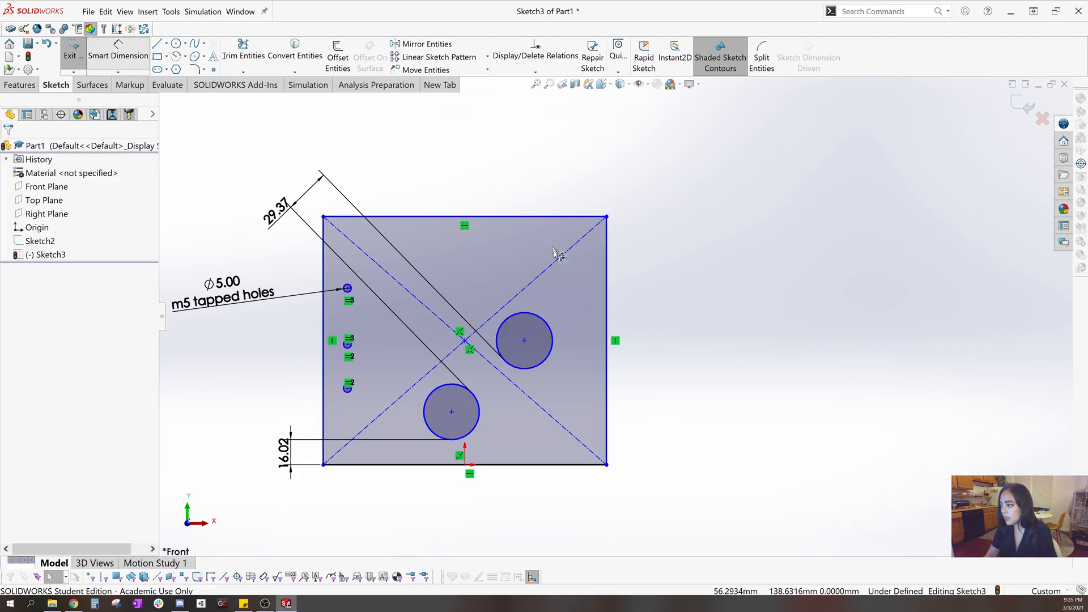
- Dimension the rectangle with a width of 180 mm and a height of 150 mm, and finish dimensioning
click(566, 465)
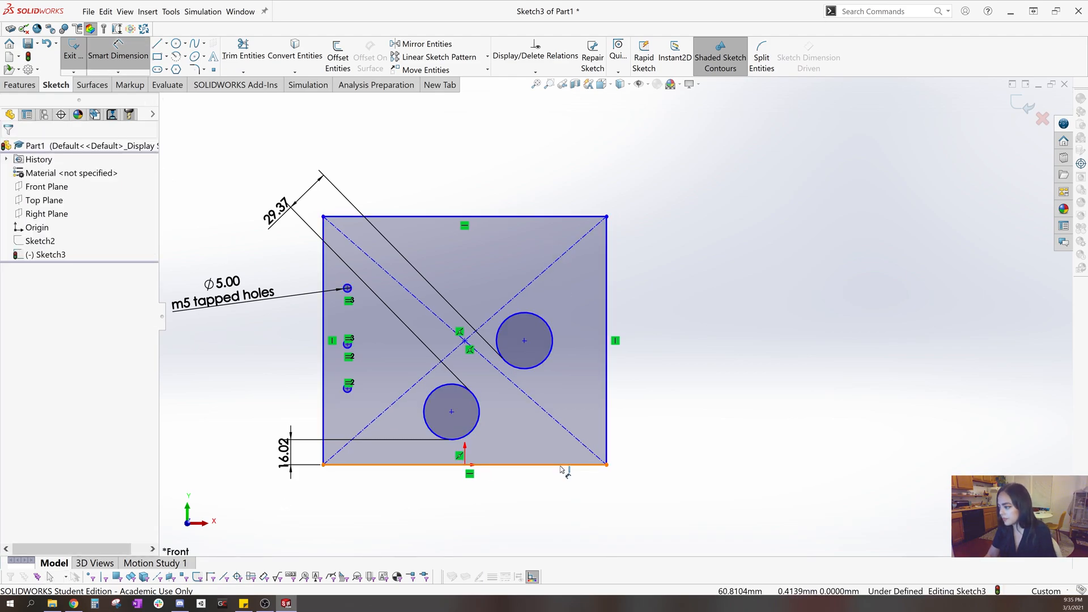
click(484, 509)
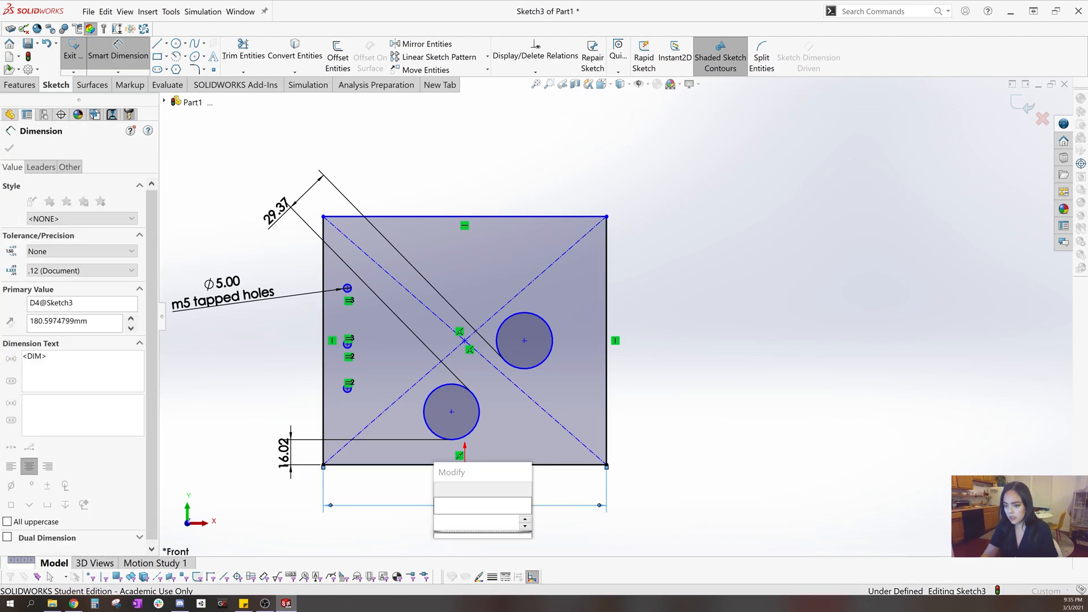
key(Return)
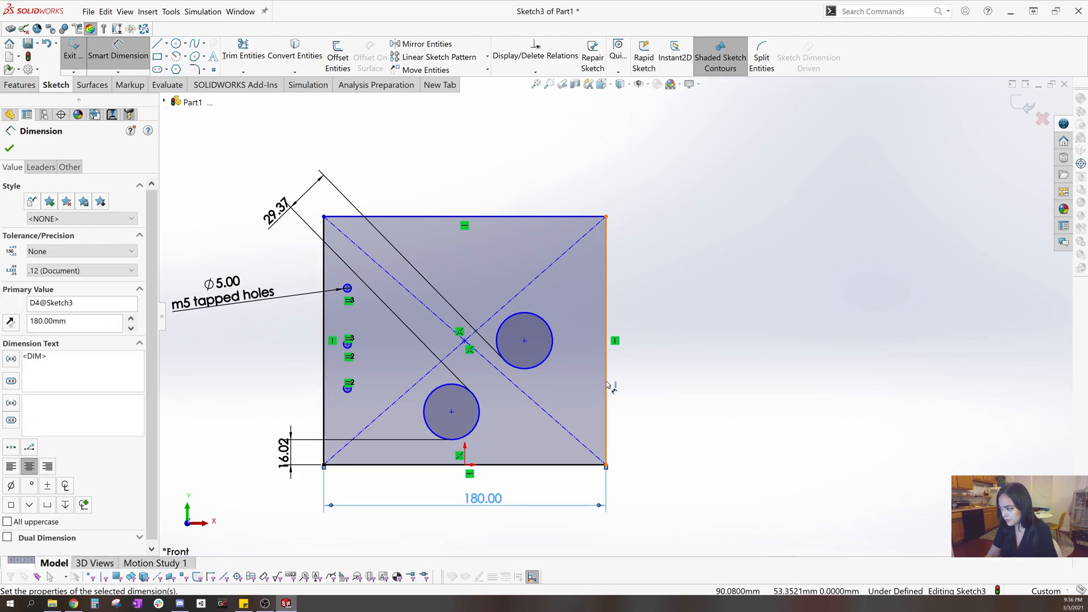
click(671, 385)
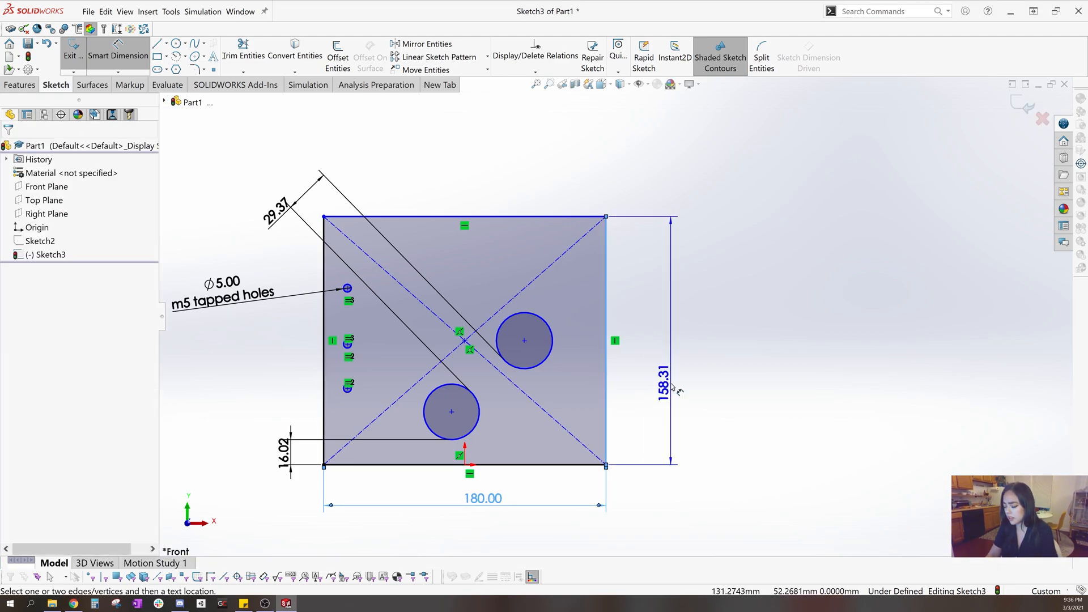
double_click(673, 387)
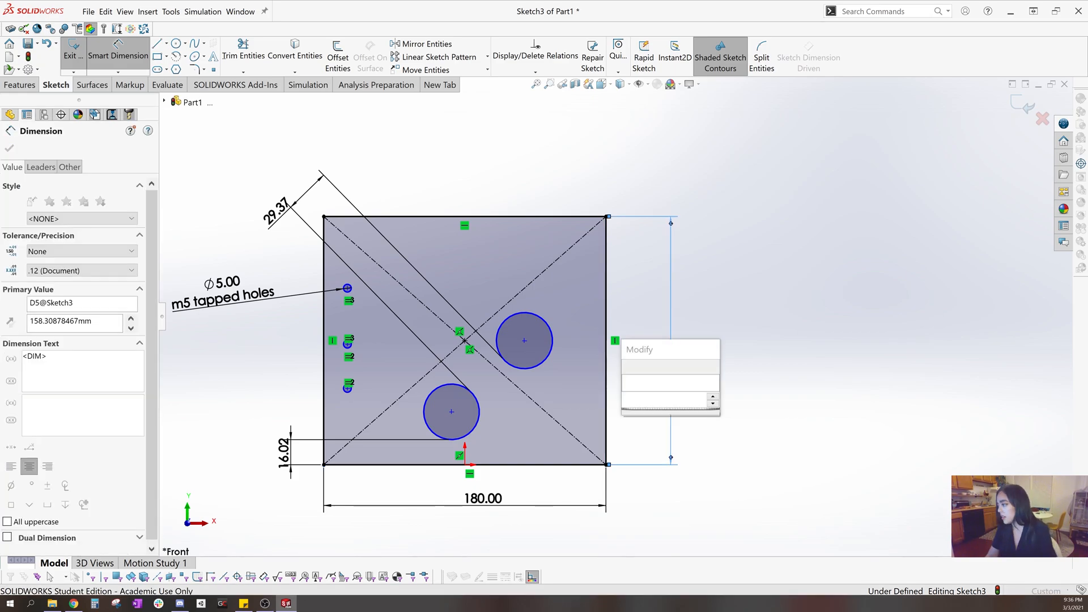
key(Return)
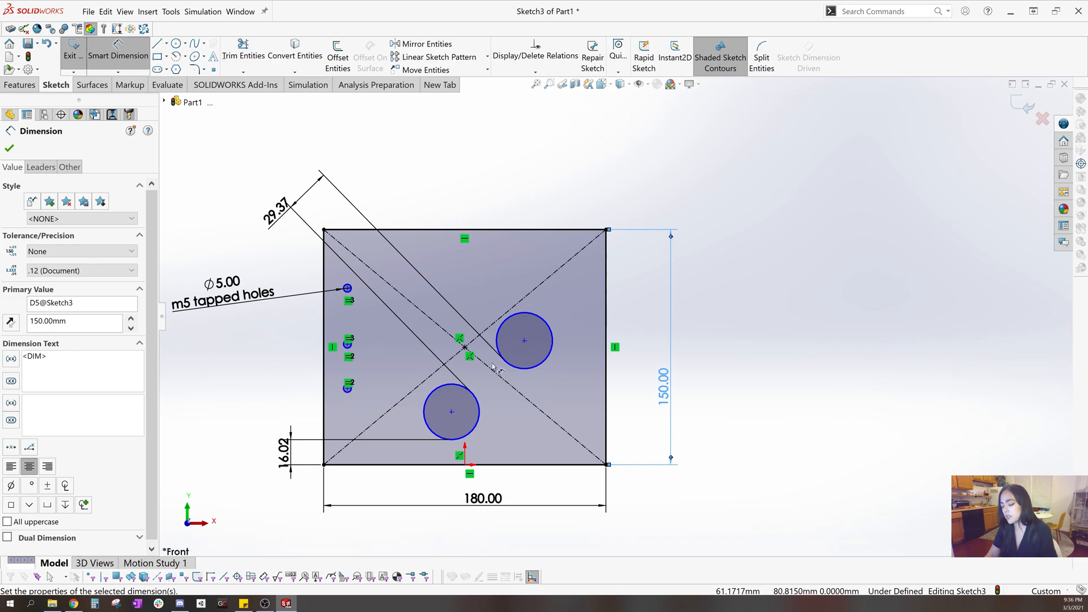
key(Escape)
key(Escape)
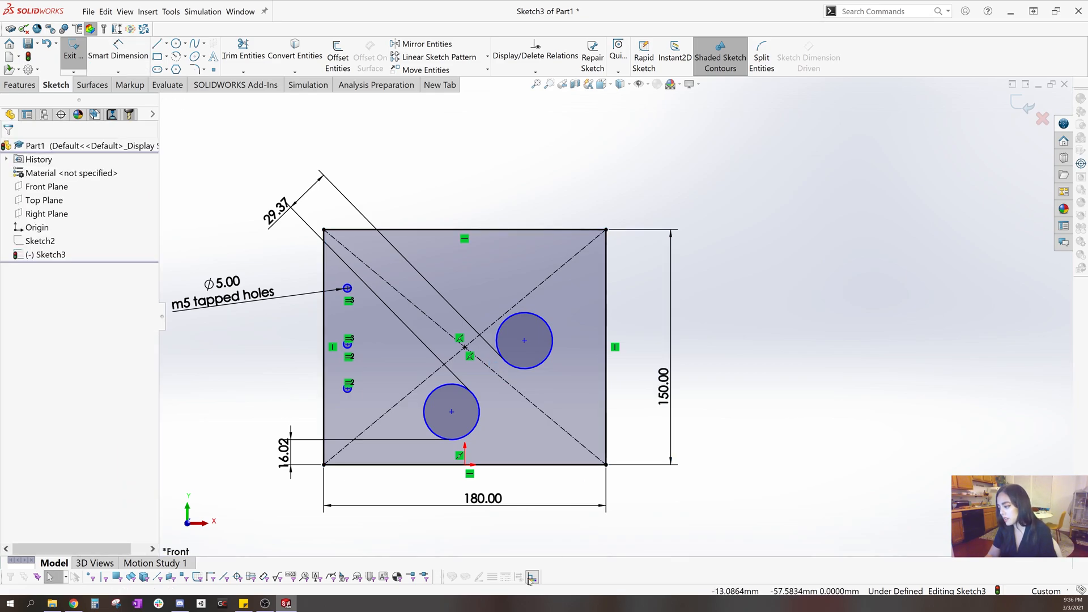
- Compare the custom line colors with the sketch status colors, return to status colors, and check the rectangle's top edge
click(531, 577)
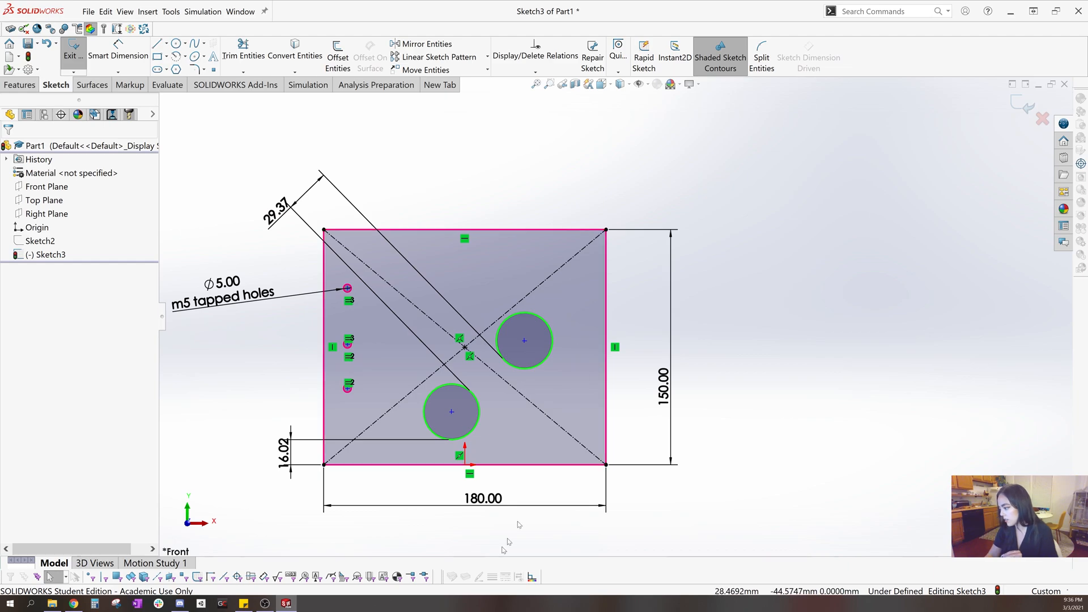
click(532, 577)
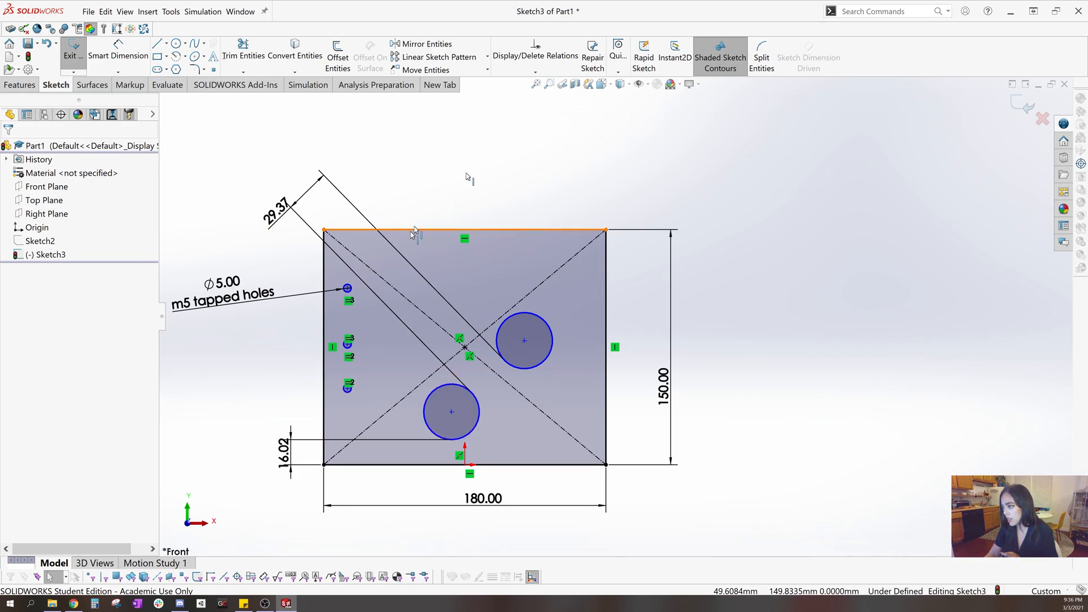
click(527, 230)
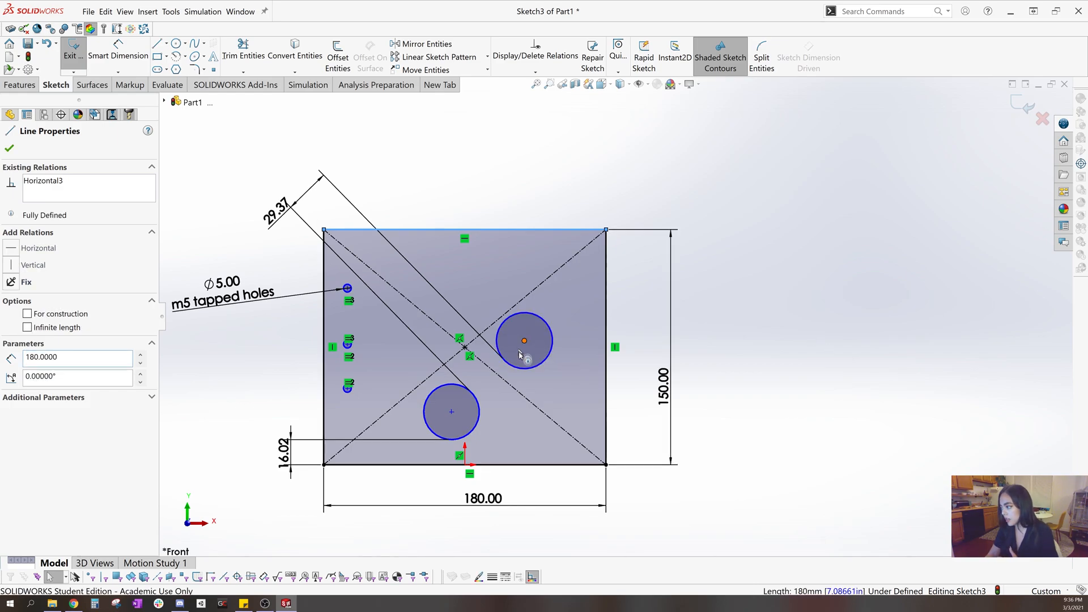
- Slightly enlarge the upper large circle freehand to test its freedom, and clear the selection
mouse_move(531, 348)
mouse_down()
mouse_move(518, 332)
mouse_move(508, 354)
mouse_move(519, 354)
mouse_move(517, 328)
mouse_move(536, 343)
mouse_up()
click(728, 348)
scroll(720, 350, up, 3)
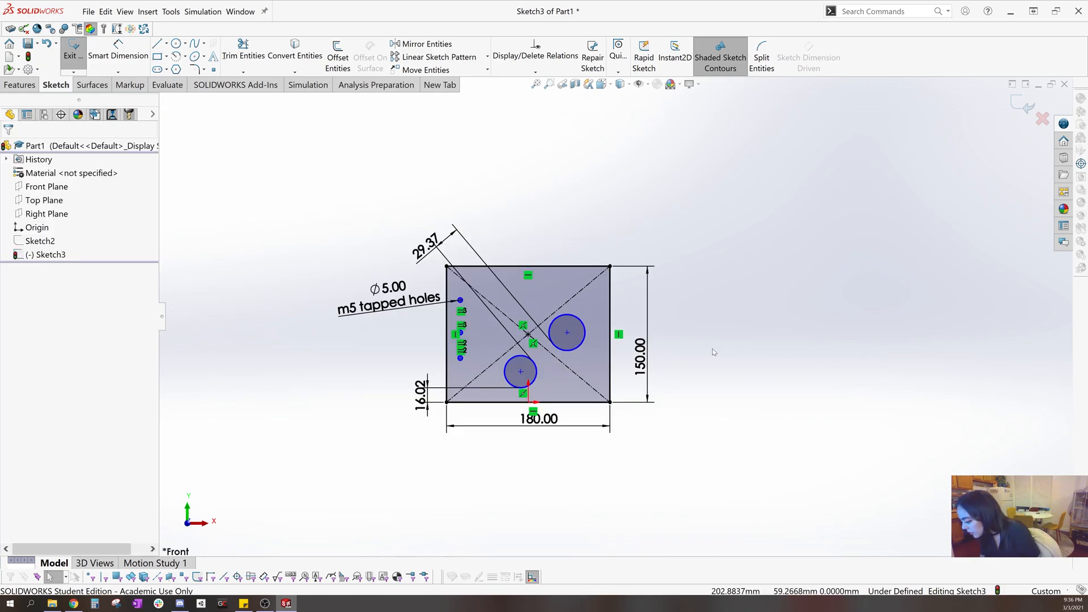
scroll(686, 338, down, 2)
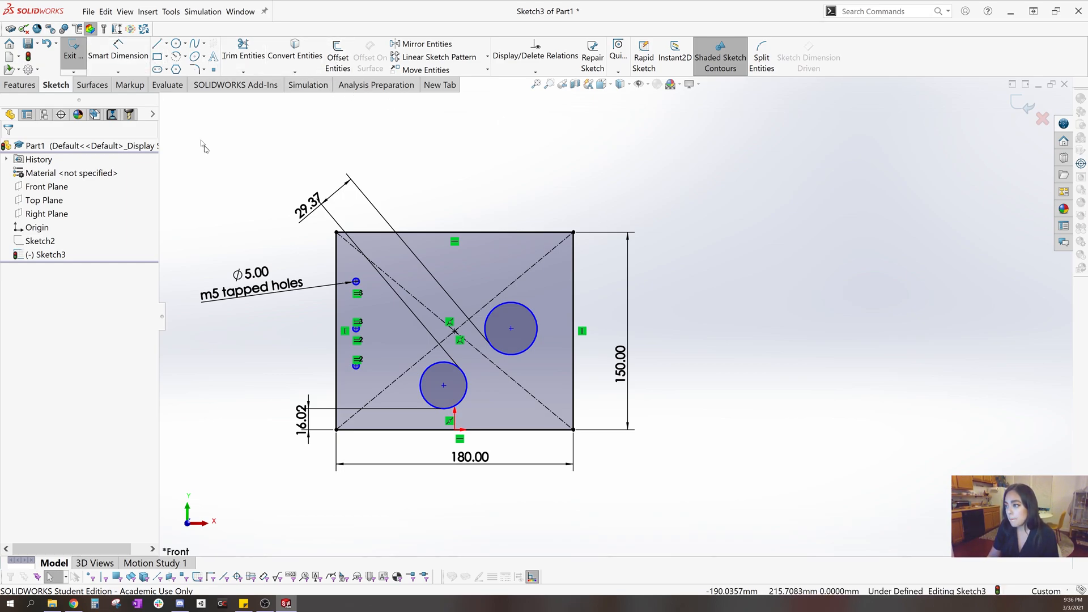
- Add a driven diagonal dimension between the rectangle's lower-left and upper-right corners, and finish dimensioning
click(126, 57)
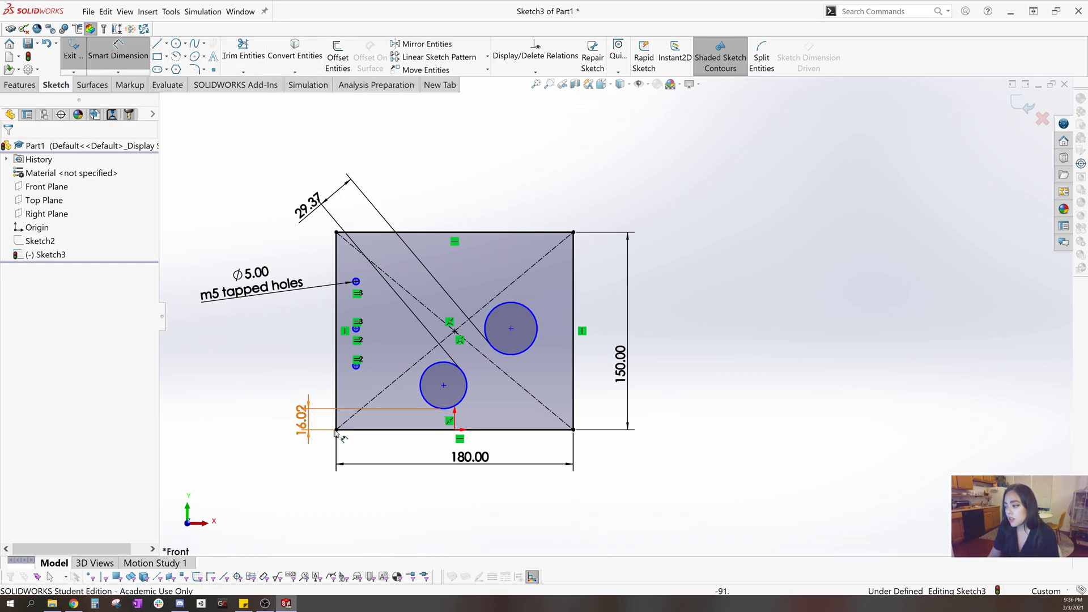
click(352, 420)
click(576, 234)
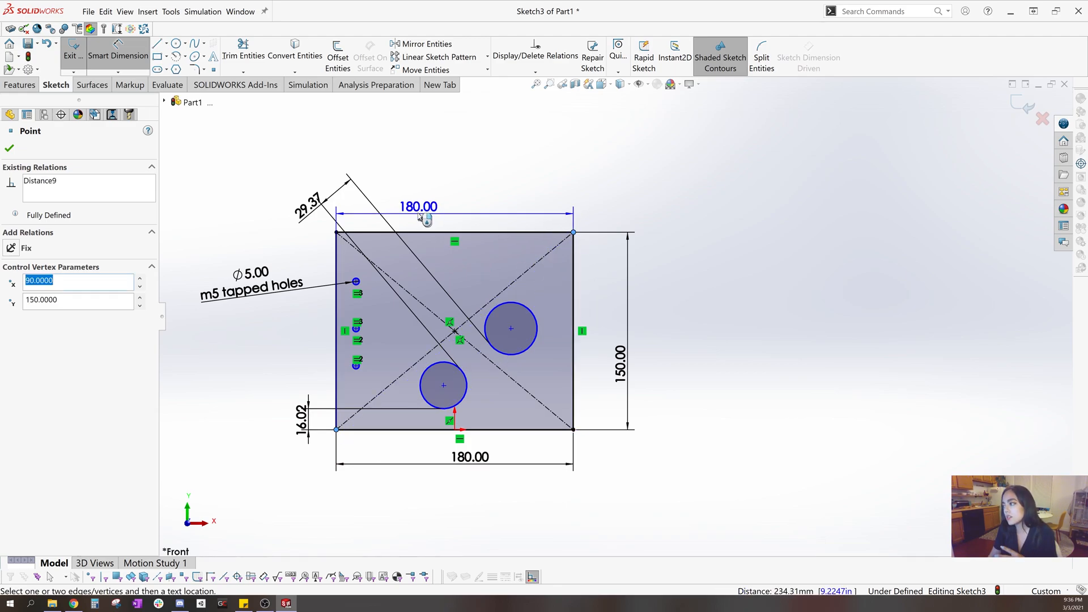
key(Escape)
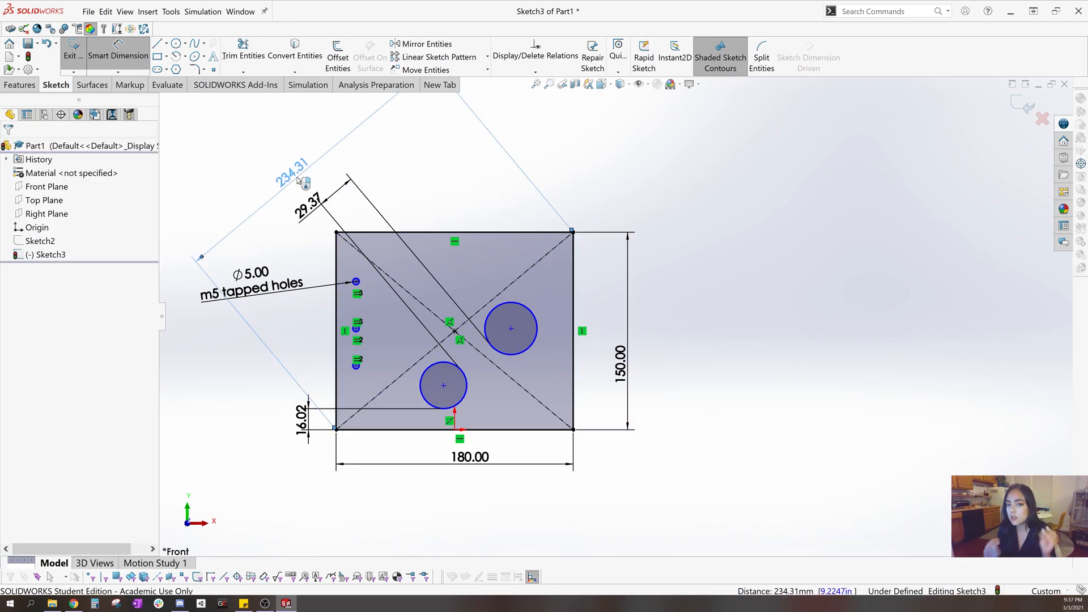
click(299, 180)
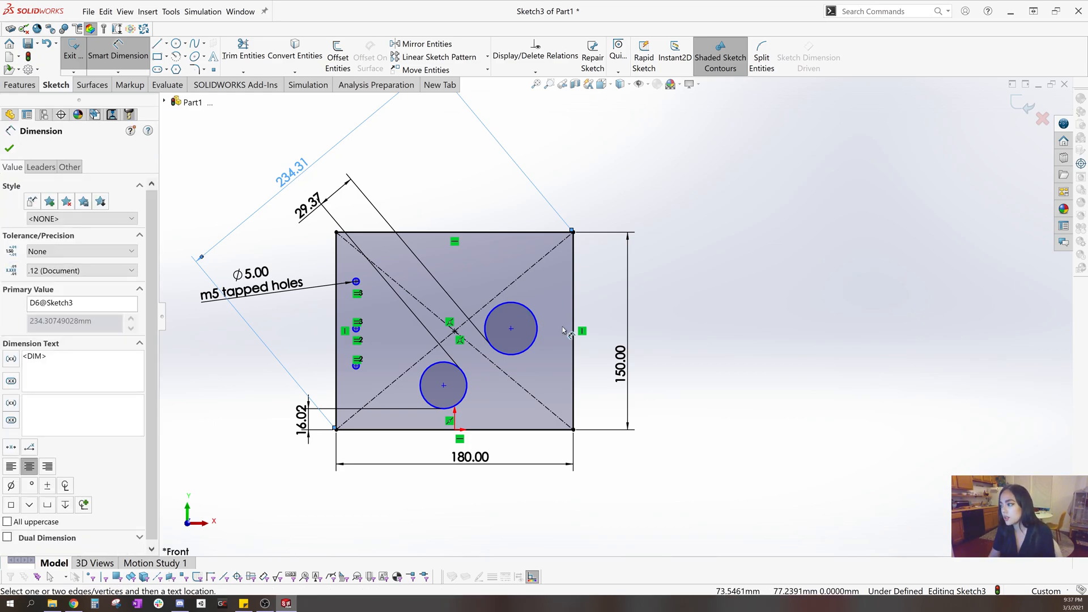
scroll(627, 294, up, 3)
scroll(626, 294, down, 1)
key(Escape)
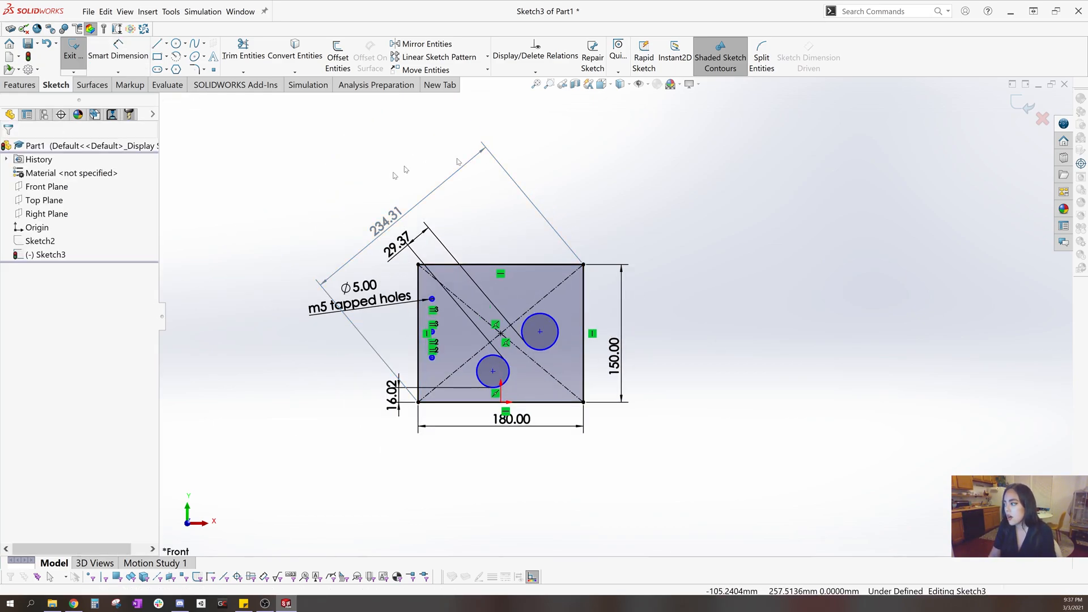
- Turn off the Driven state of the diagonal dimension and inspect the rectangle's conflicting height and width dimensions
click(390, 217)
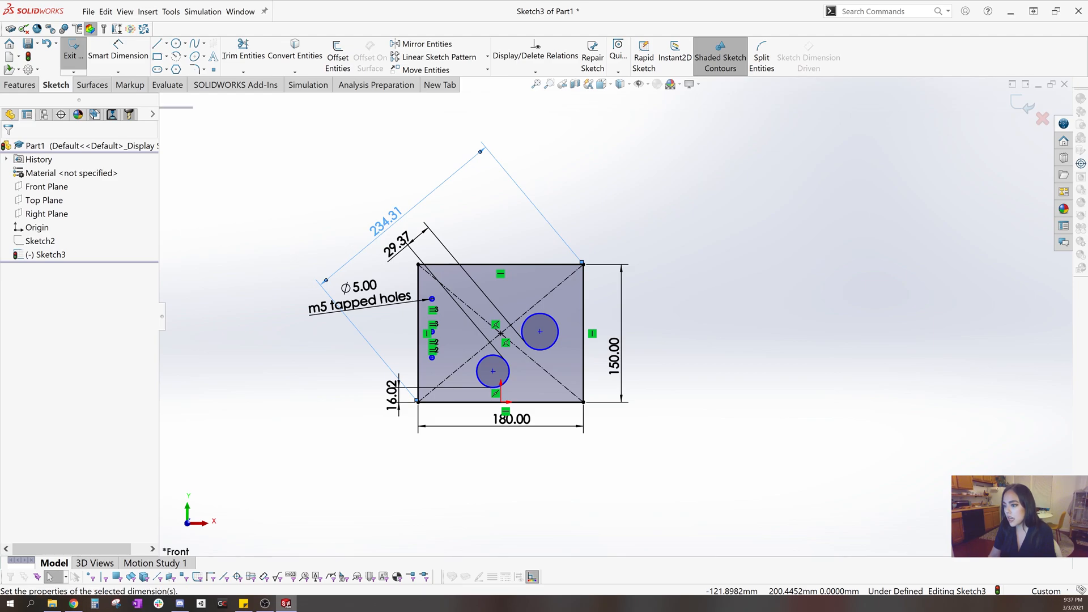
right_click(390, 222)
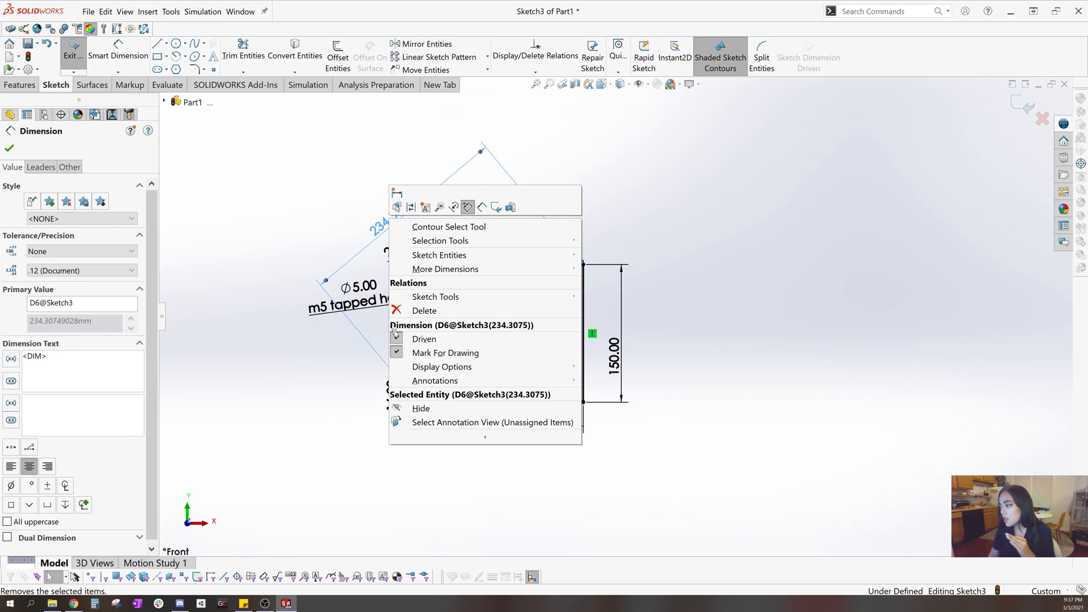
click(407, 340)
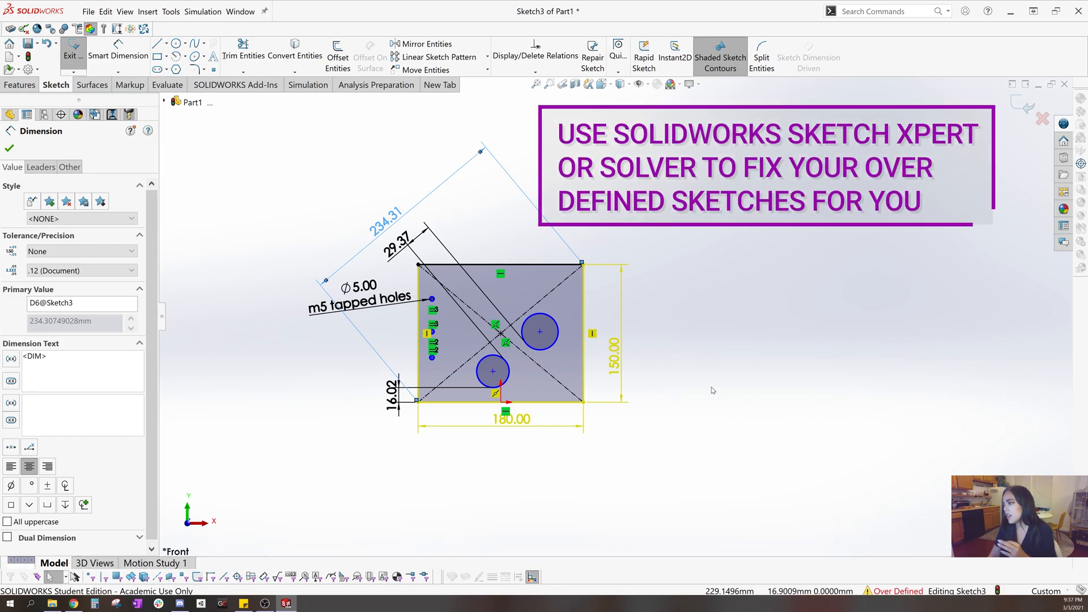
click(691, 326)
scroll(691, 325, down, 1)
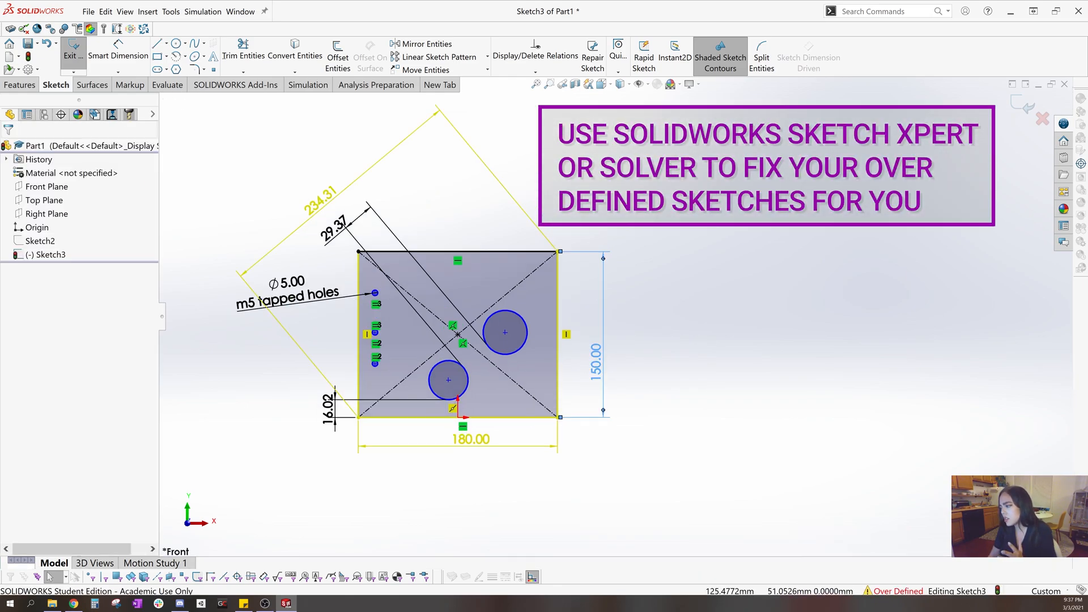
click(481, 438)
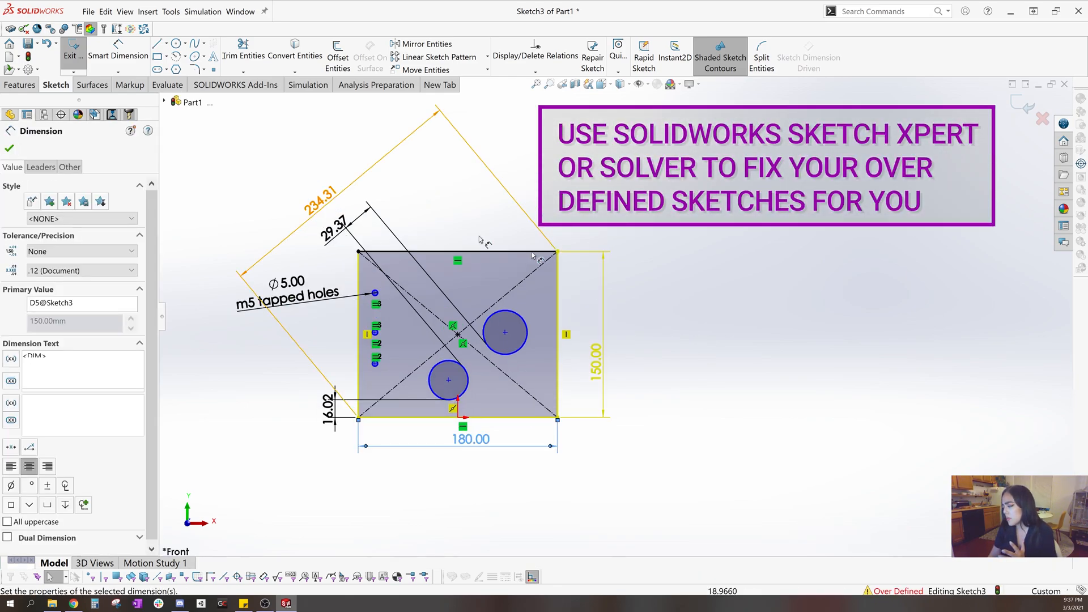
click(691, 300)
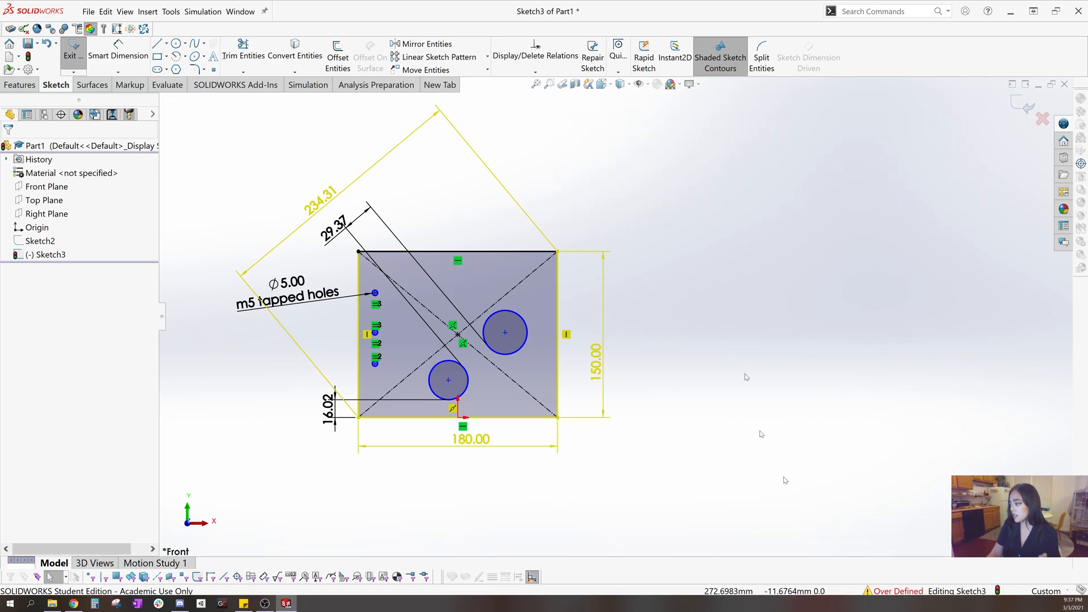
- Diagnose the over-defined sketch with SketchXpert and inspect the first solution, which deletes the rectangle's width dimension
click(895, 592)
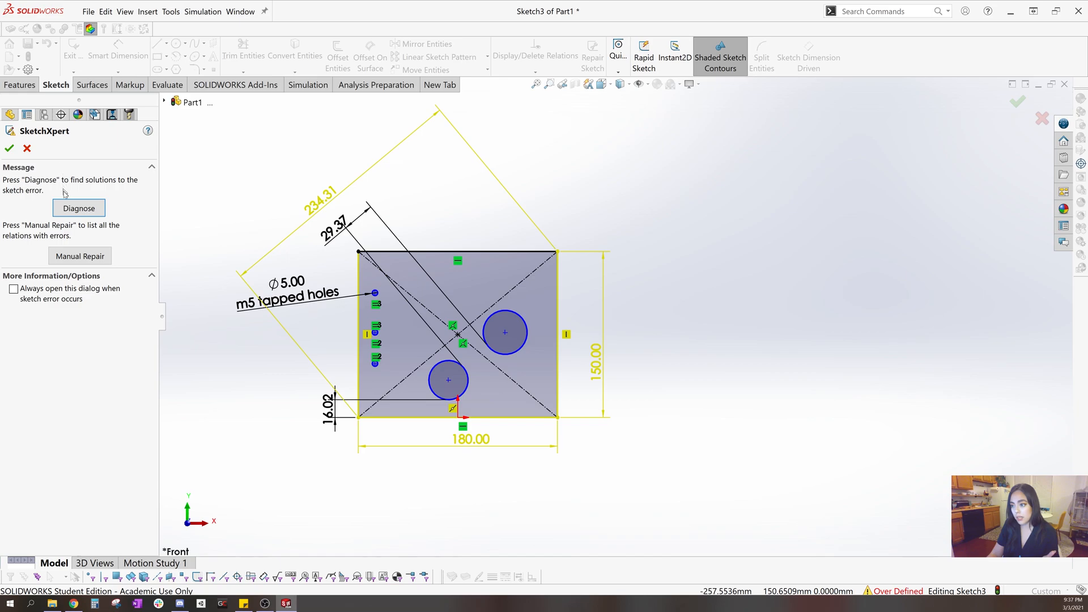
click(66, 208)
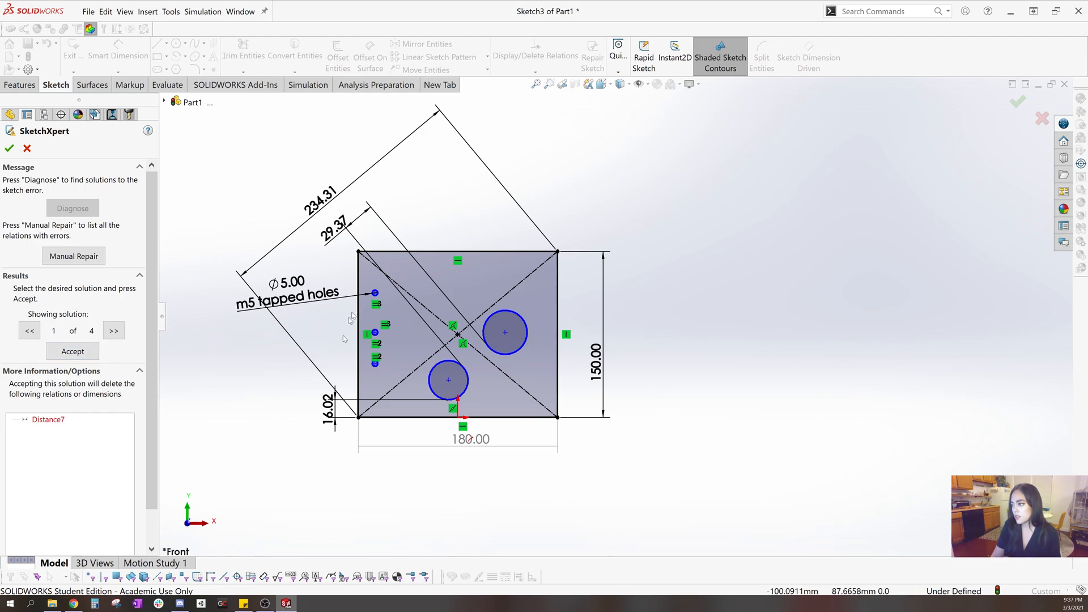
click(470, 432)
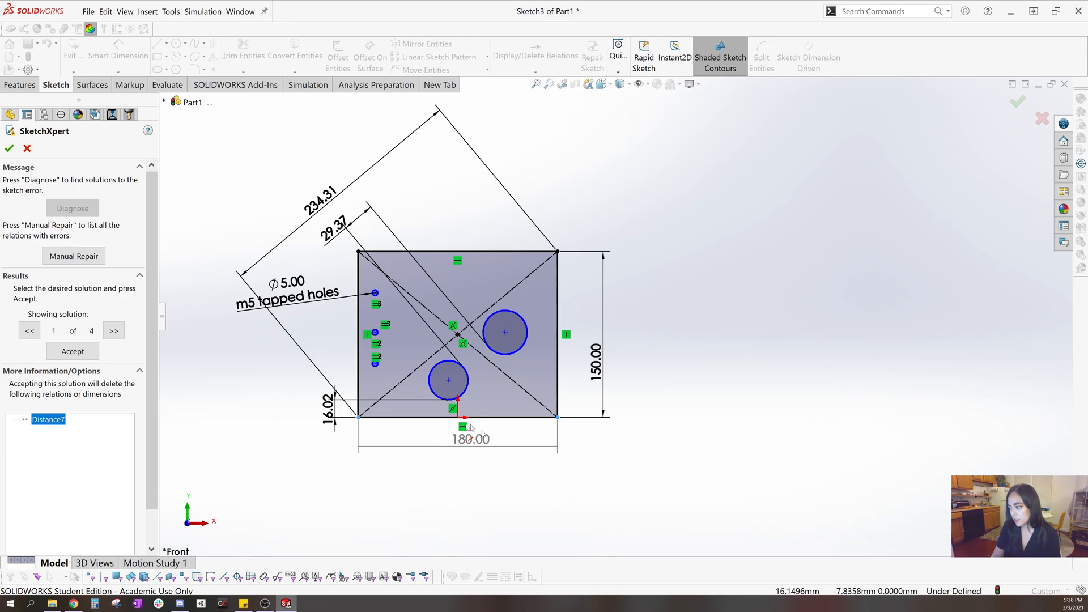
- Step through the proposed solutions, accept the fourth one that deletes the right edge's vertical relation, and close SketchXpert
click(115, 333)
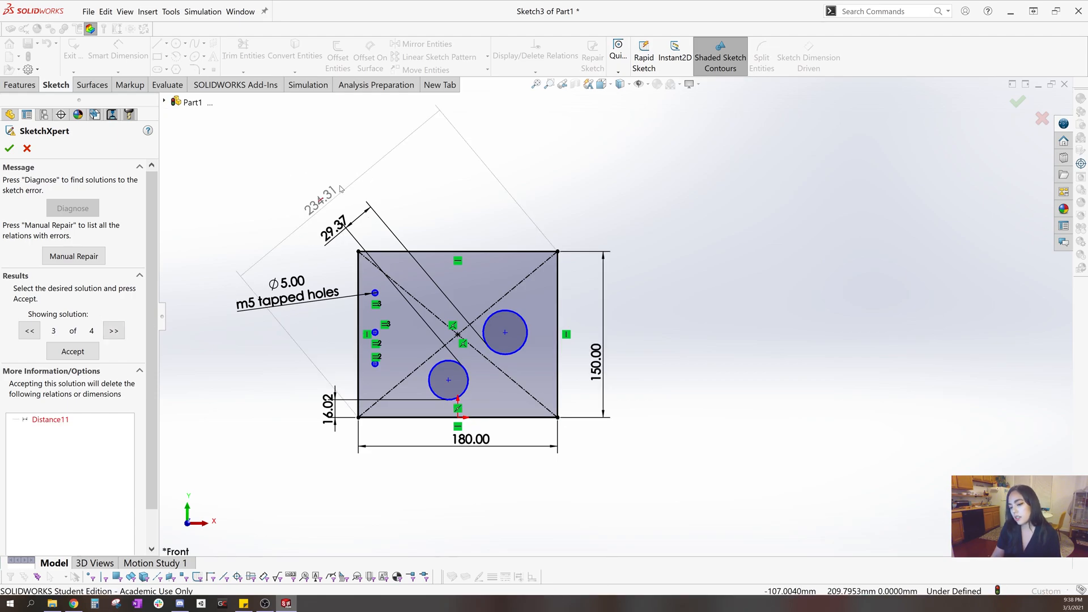
click(114, 331)
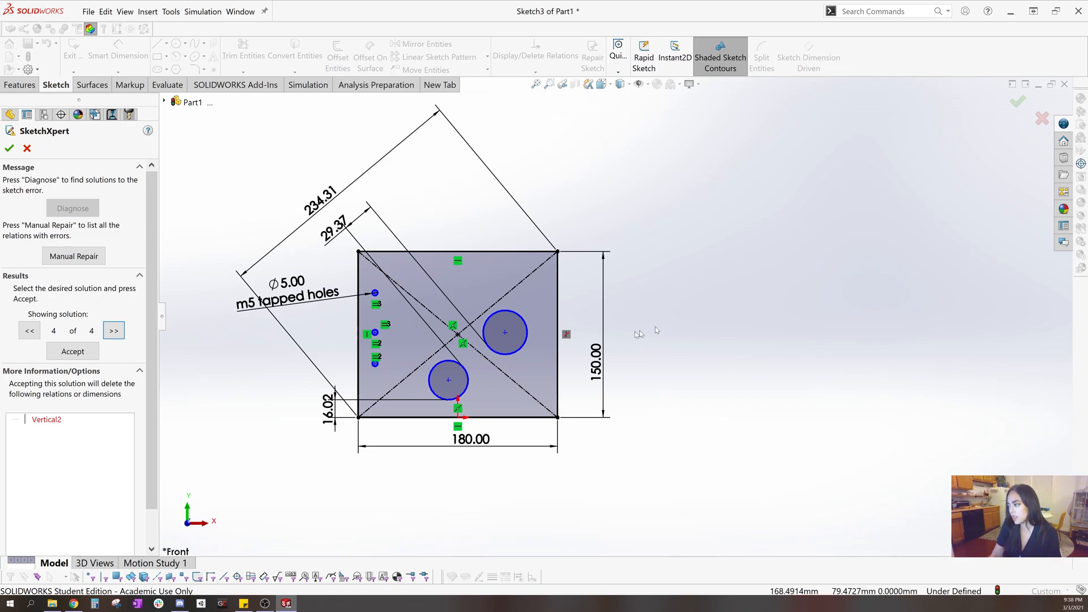
click(76, 351)
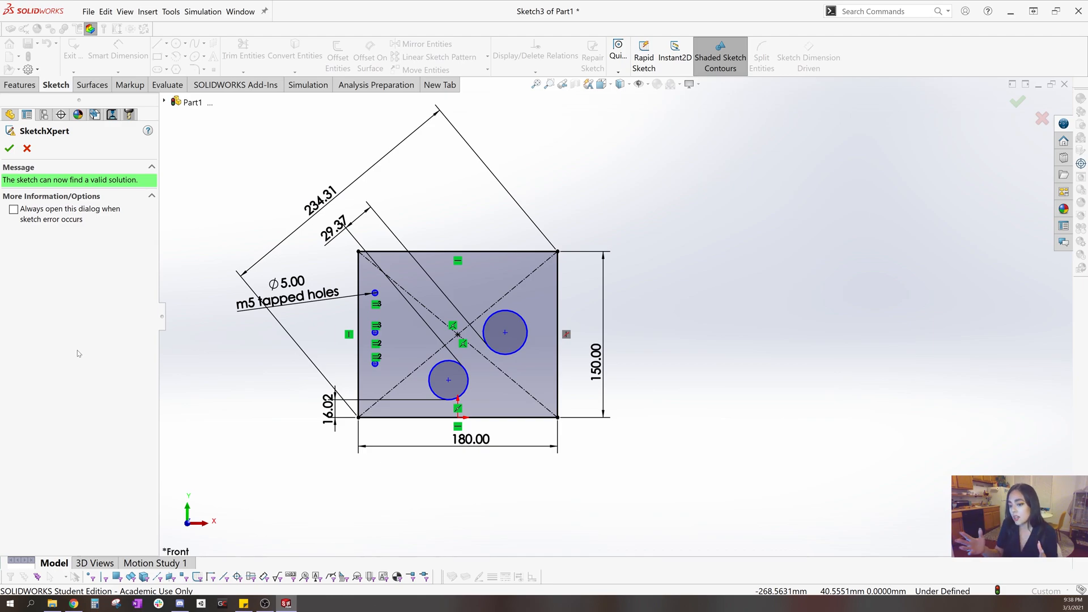
click(27, 151)
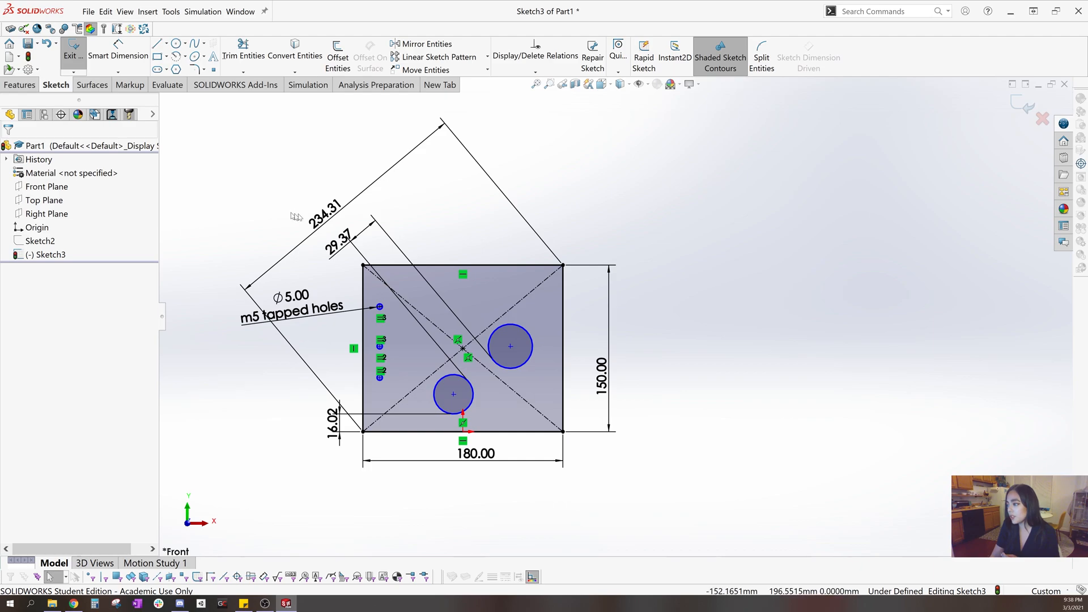
- Open the diagonal dimension and raise it to 314.31 mm, then lower it to 294.31 mm
click(317, 214)
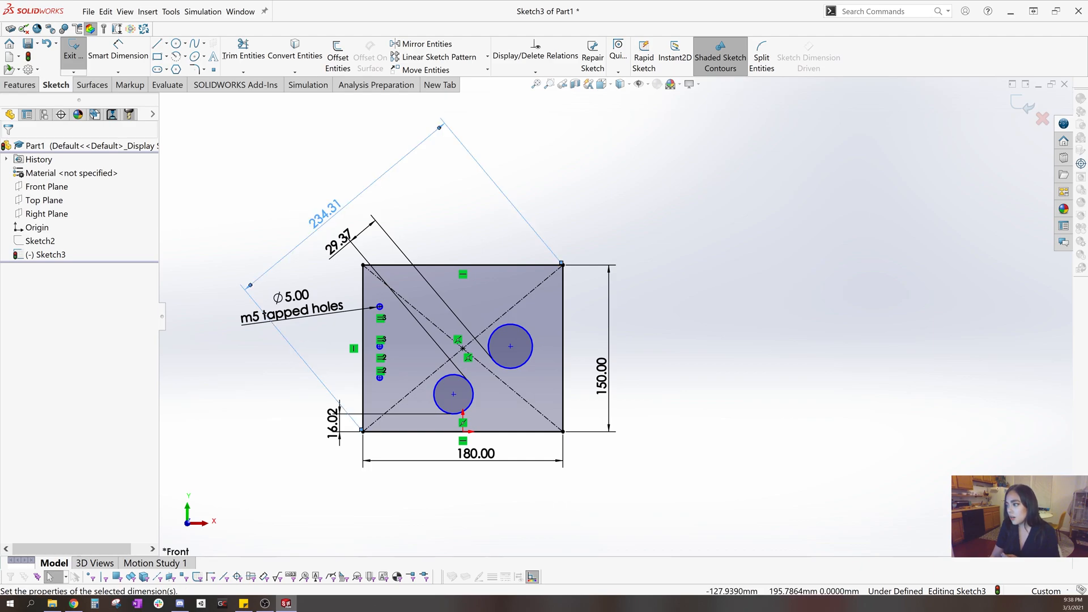
double_click(331, 232)
scroll(330, 232, up, 3)
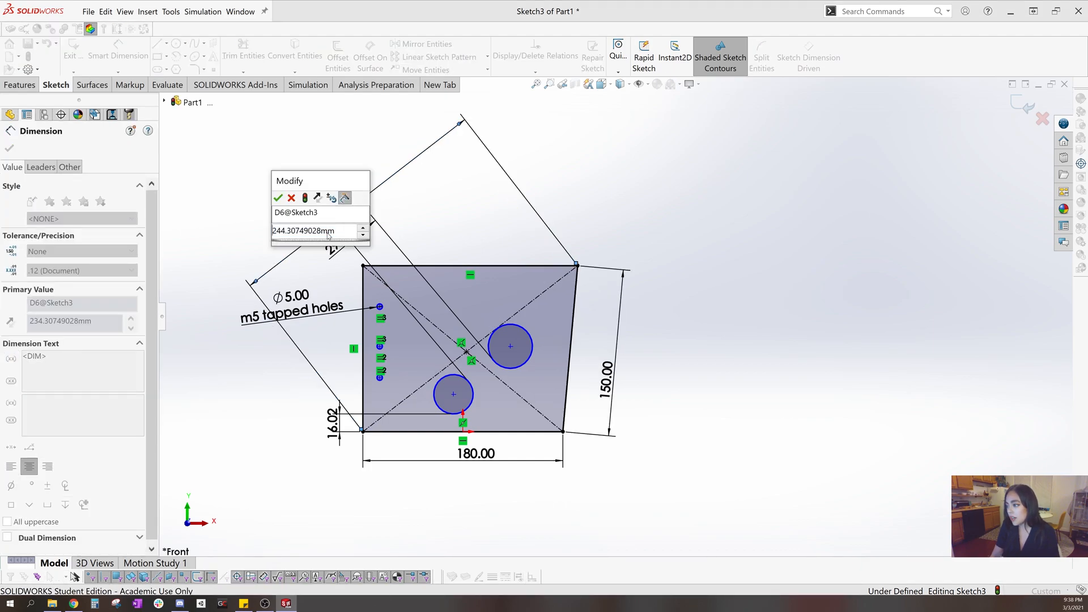
scroll(328, 236, up, 5)
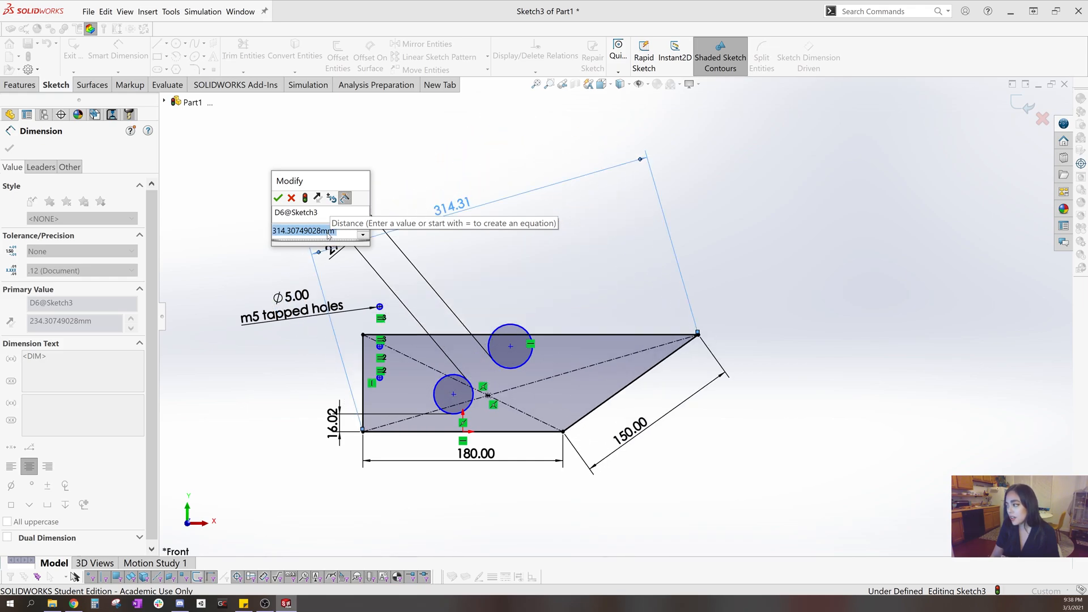
scroll(329, 236, down, 2)
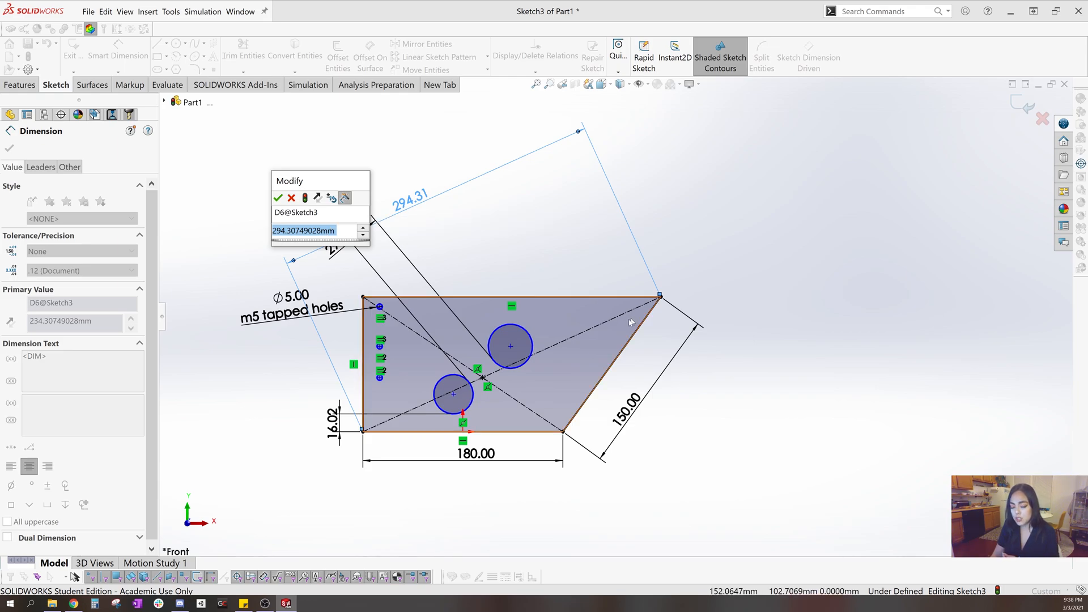
- Lower the diagonal dimension to 284.31 mm, then increase it up to 334.31 mm to test its limit
scroll(342, 237, down, 1)
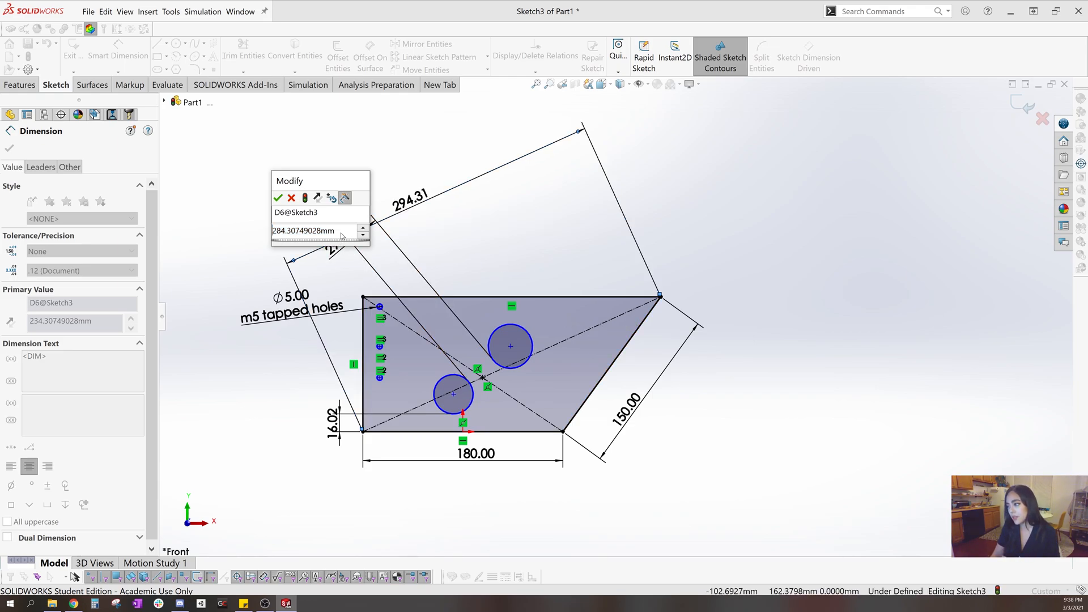
scroll(342, 237, down, 1)
scroll(343, 236, up, 3)
scroll(342, 236, up, 2)
scroll(343, 236, up, 1)
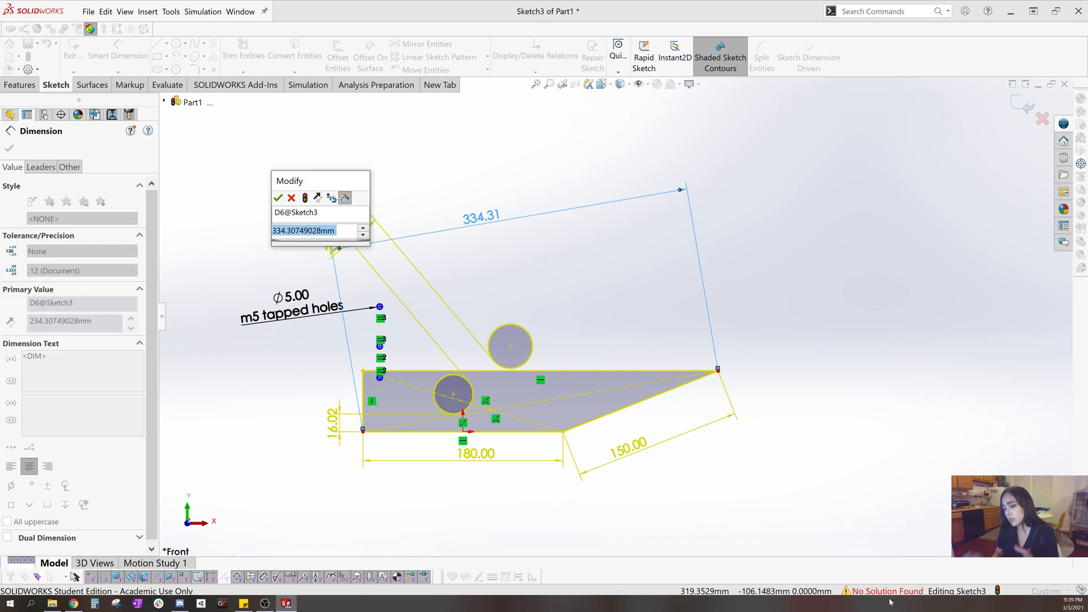
- Reduce the diagonal dimension back to 294.31 mm and accept the value
scroll(338, 231, down, 2)
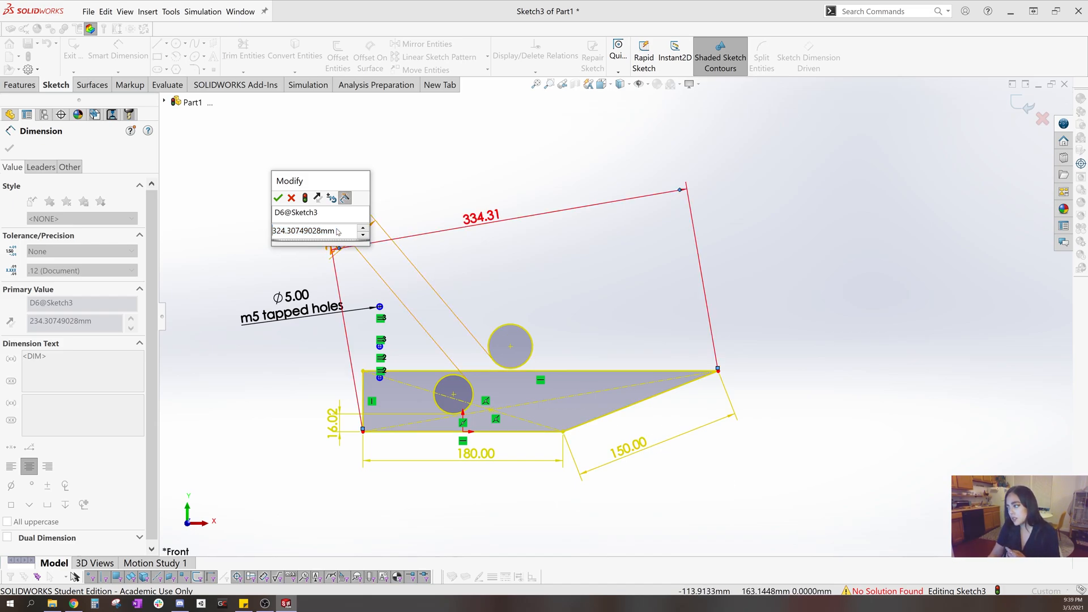
scroll(338, 231, down, 2)
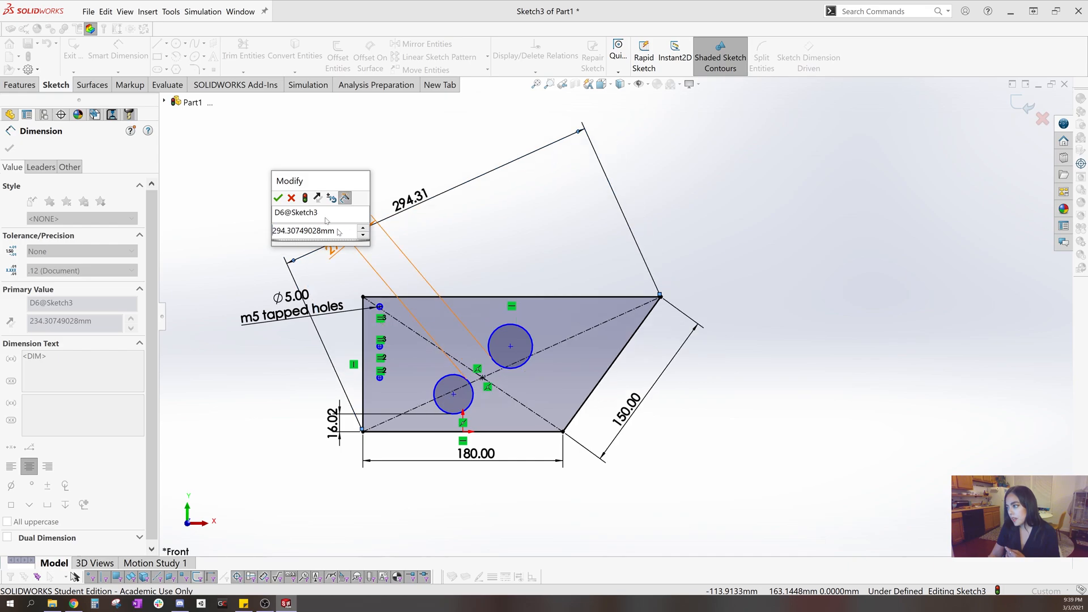
click(279, 198)
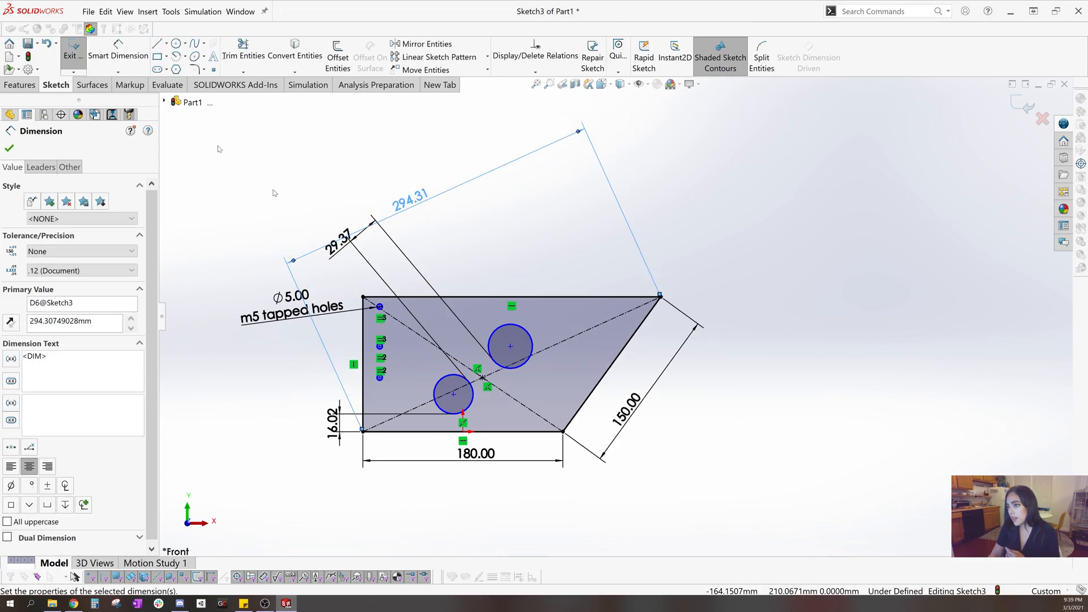
click(17, 153)
- Sketch a line about 173 mm long sloping downward from the profile's upper-right corner, and end the continuous line chain
scroll(794, 367, up, 2)
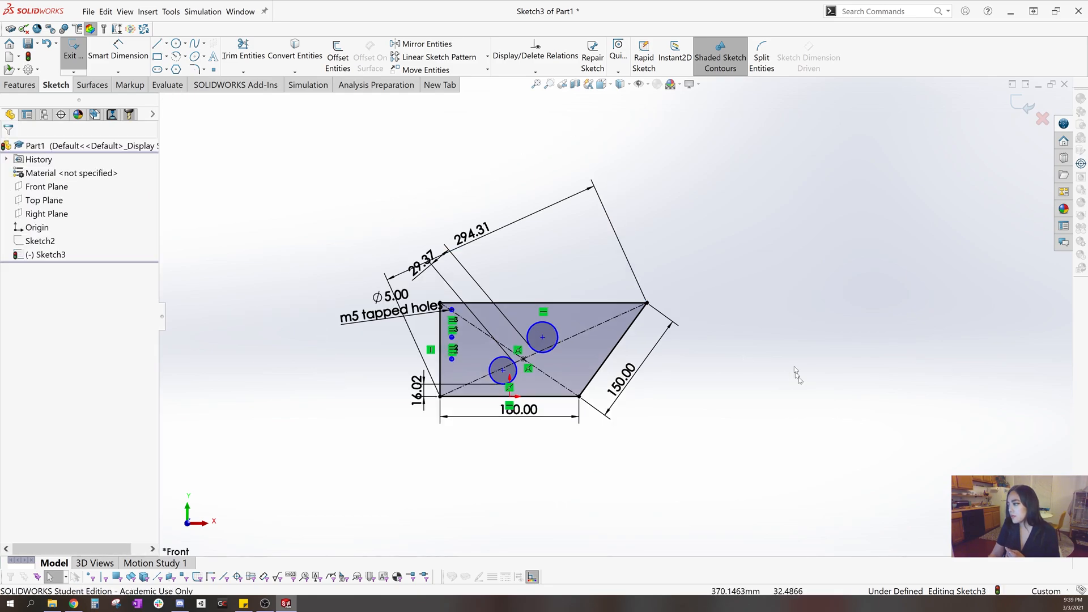
scroll(794, 366, down, 3)
key(l)
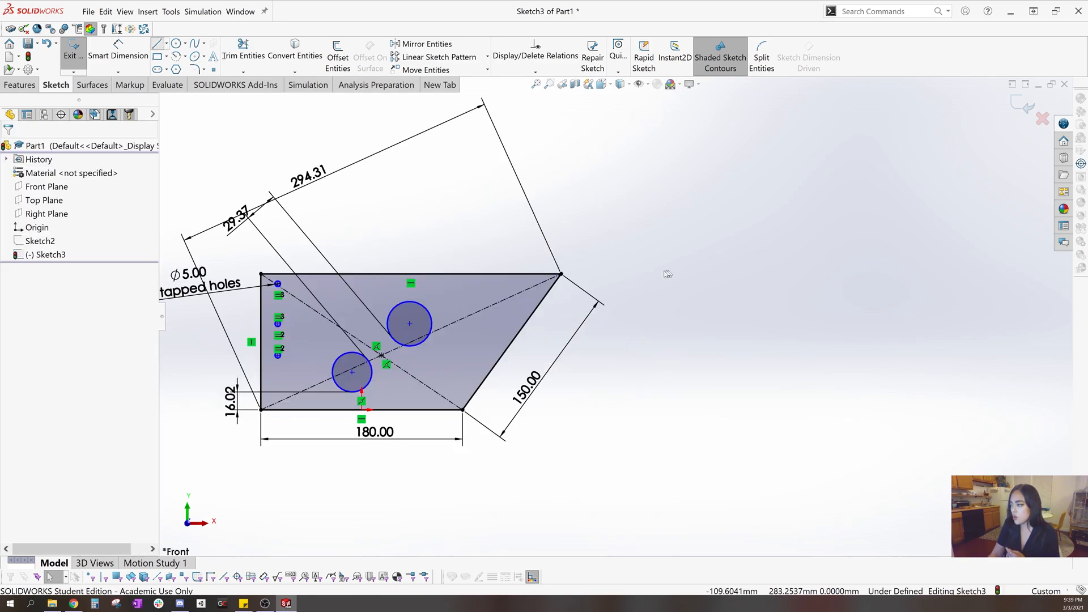
click(561, 274)
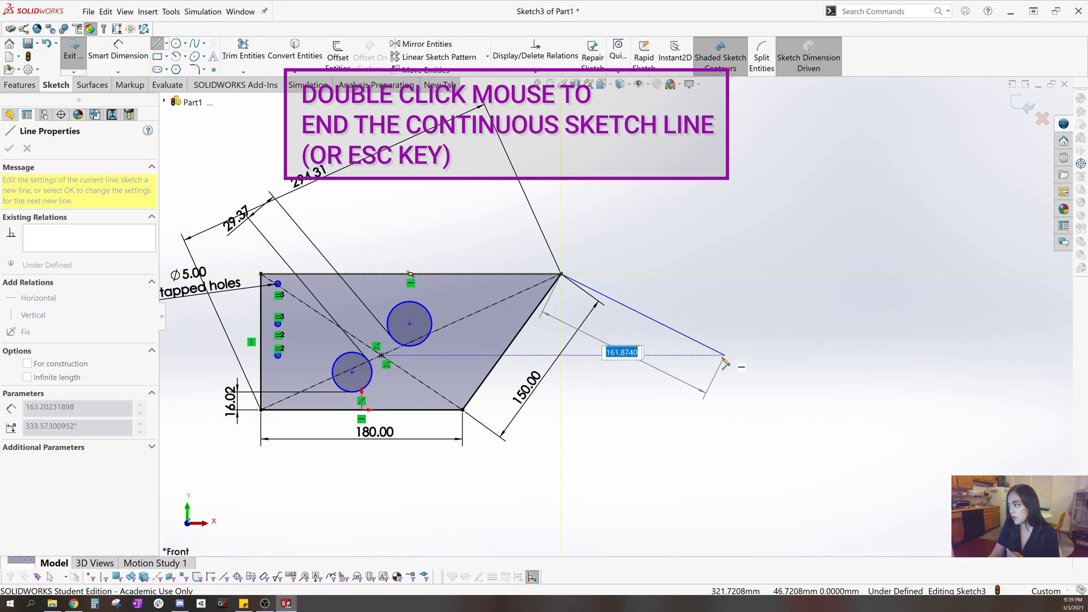
click(714, 393)
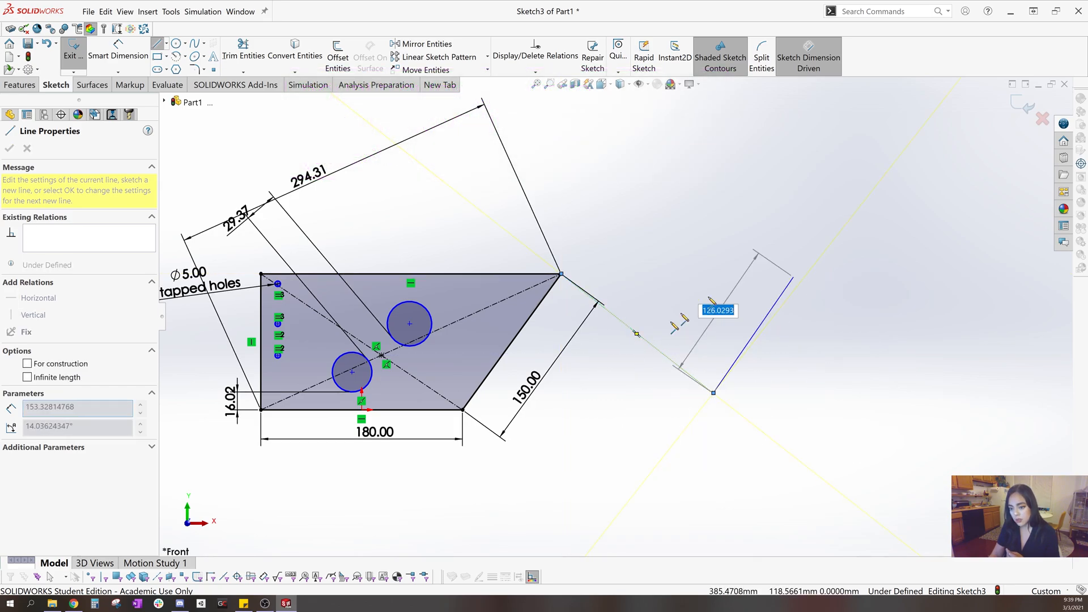
click(783, 418)
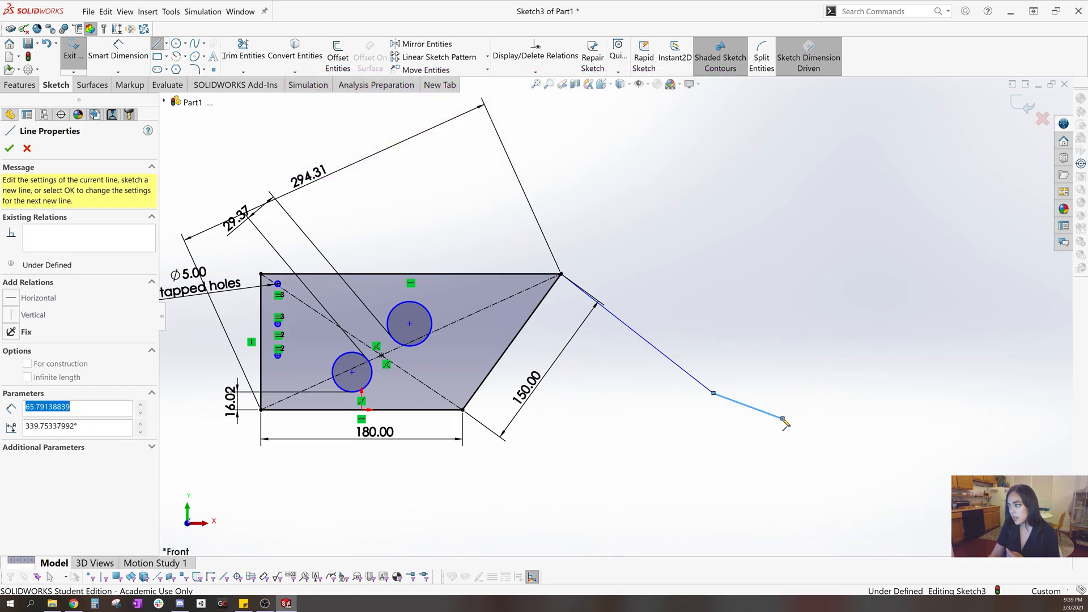
key(Escape)
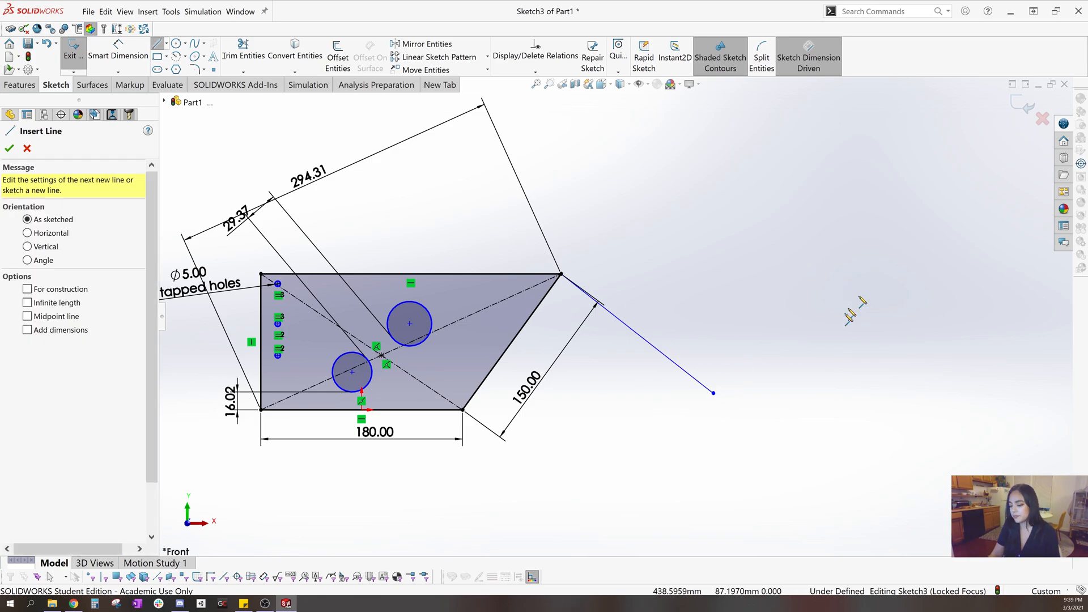
key(Escape)
- Delete the loose sloping line attached to the profile's upper-right corner
click(655, 349)
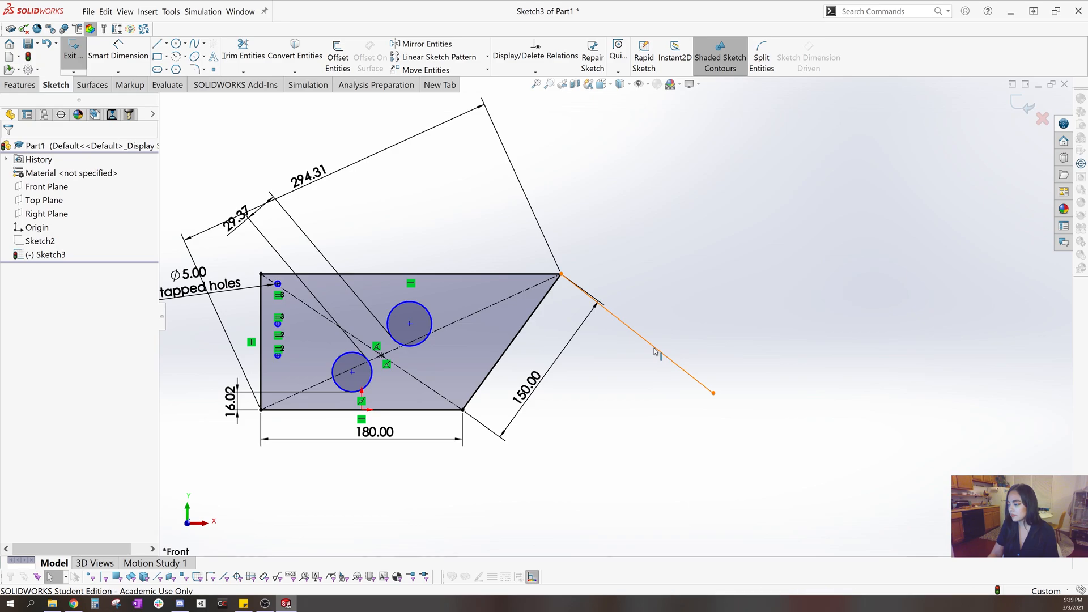
click(655, 351)
key(Delete)
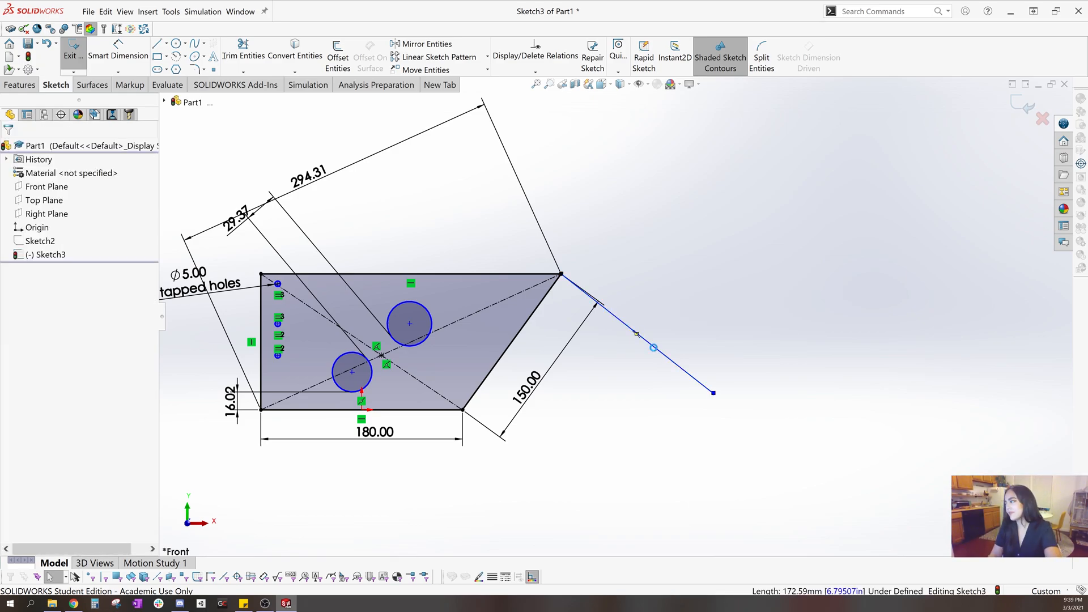